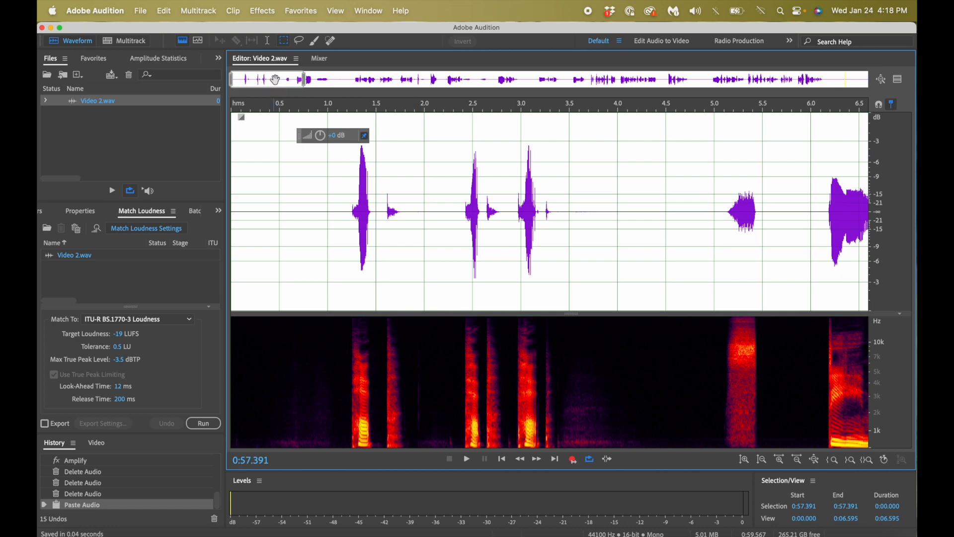
- Copy about 3.2 seconds of silent room tone after the last speech near the end of Video 2.wav
left_click_drag(274, 80, 875, 79)
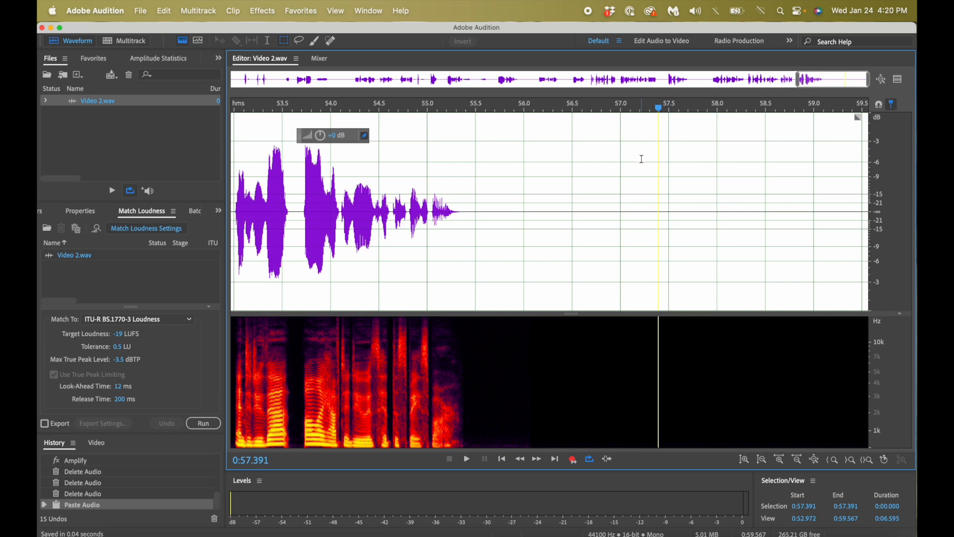
left_click(524, 154)
left_click_drag(524, 154, 835, 147)
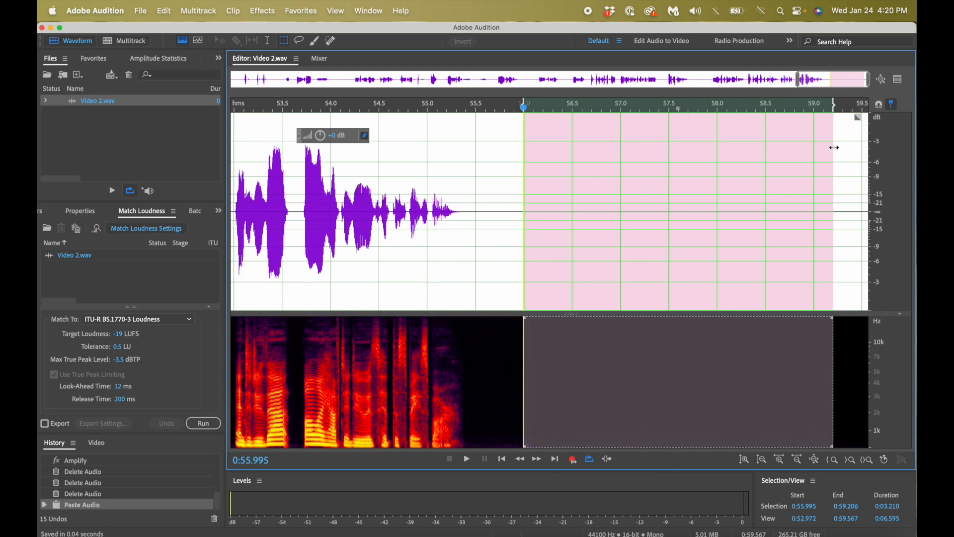
key("super+c")
left_click(165, 11)
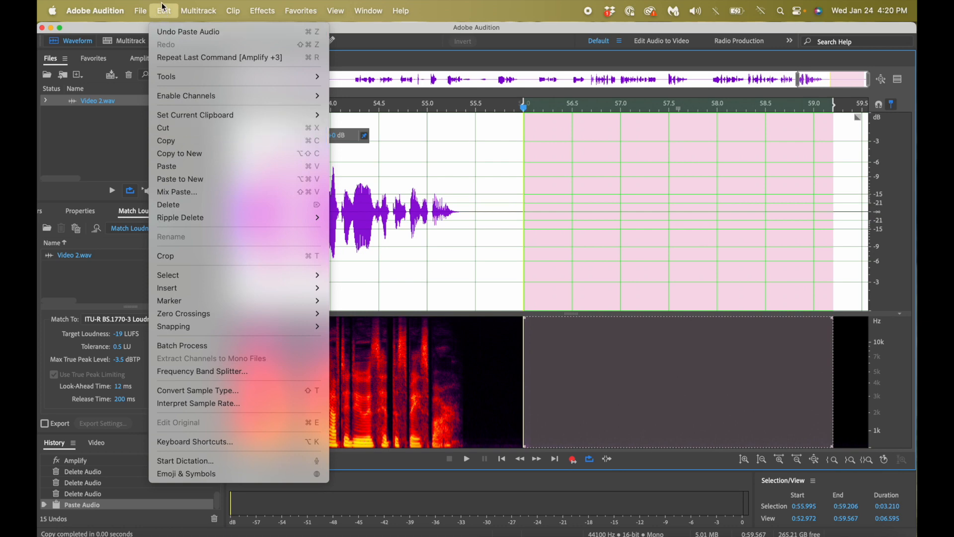
left_click(164, 10)
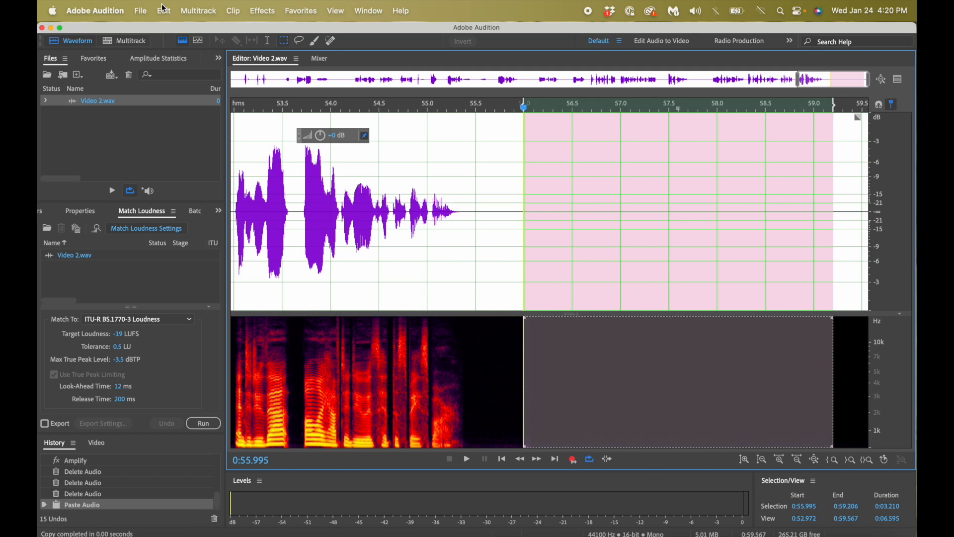
- Create a new mono audio file named Room Tone for Pasting at 44100 Hz and 16 bits
key("super+shift+n")
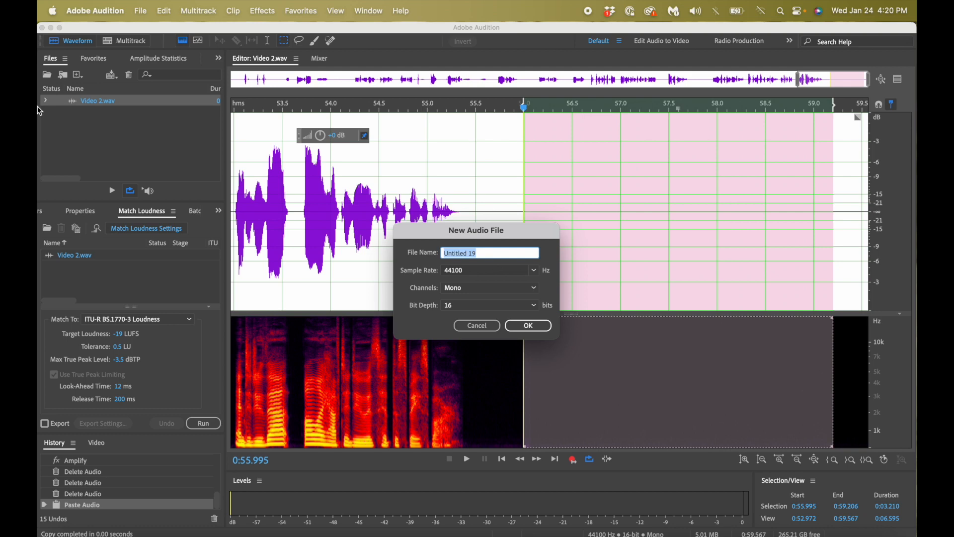
type("Room Tone for Pasting")
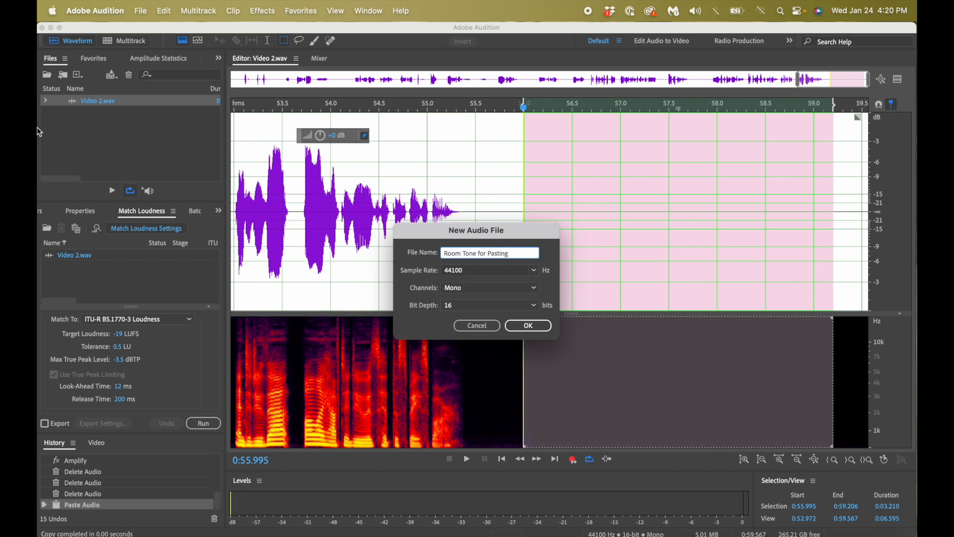
left_click(517, 324)
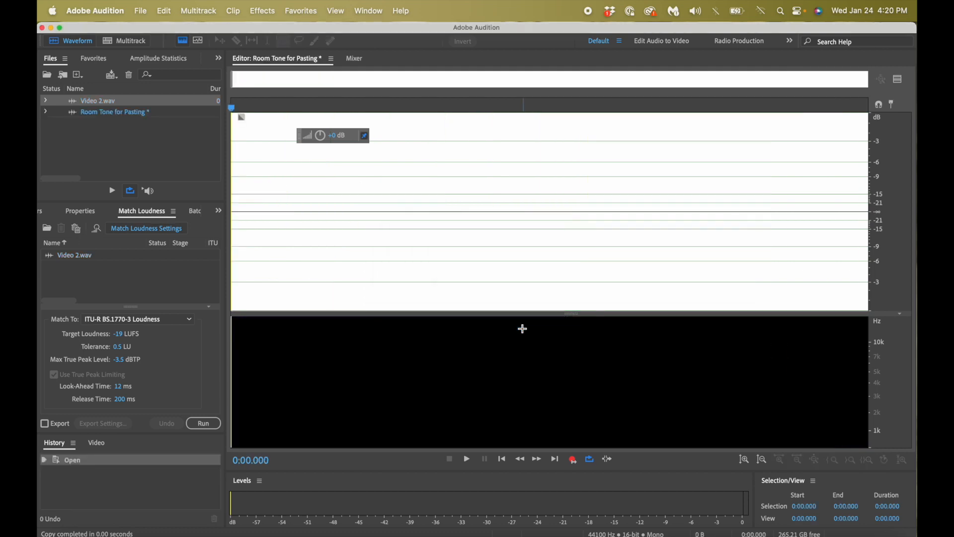
- Save the new file as Room Tone for Pasting.wav in the Desktop Files folder, in Wave PCM format
key("super+shift+s")
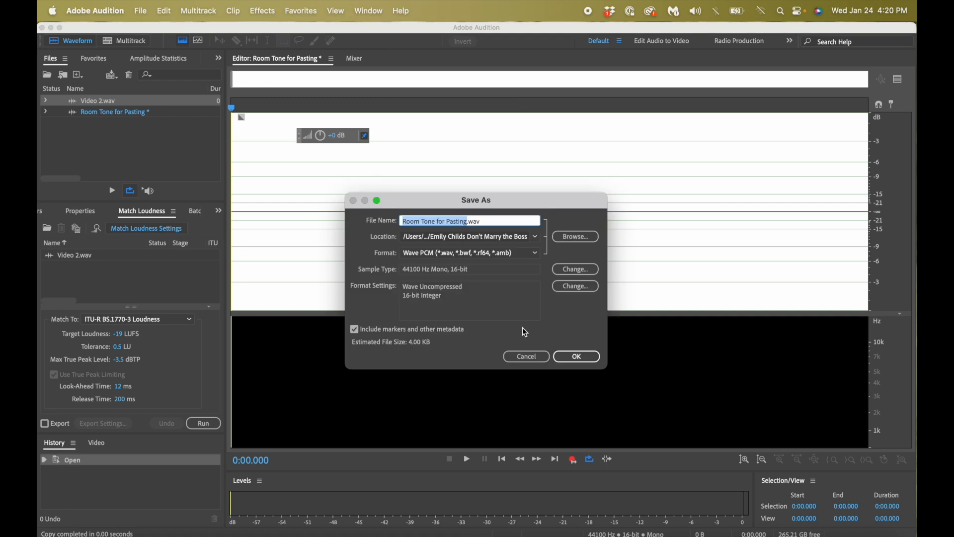
left_click(575, 240)
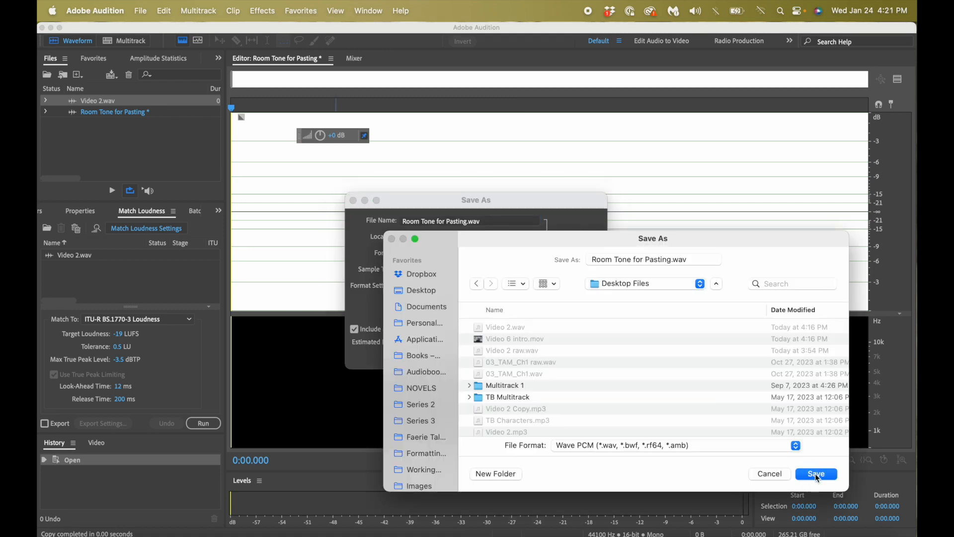
left_click(816, 474)
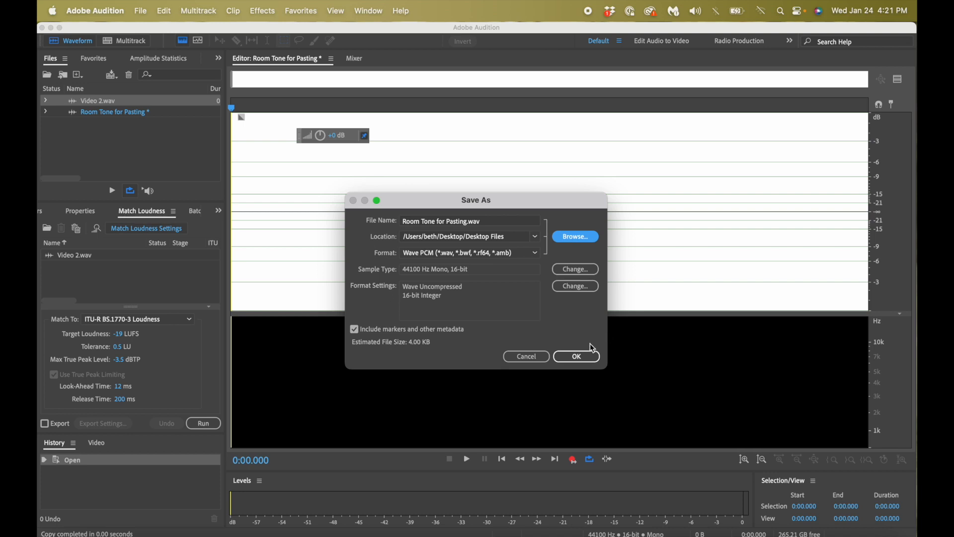
left_click(589, 356)
left_click(578, 357)
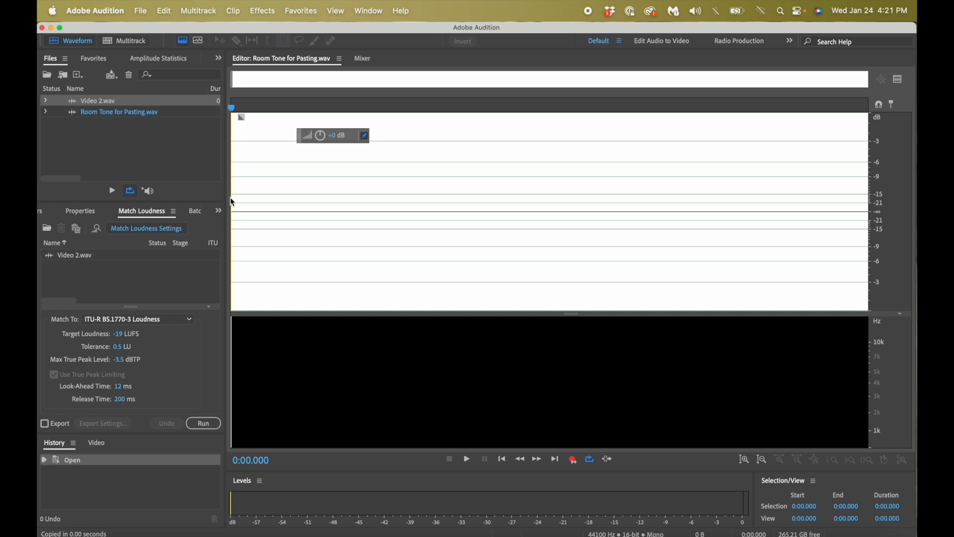
- Paste the copied room tone into the empty Room Tone for Pasting.wav and save the file
key("super+v")
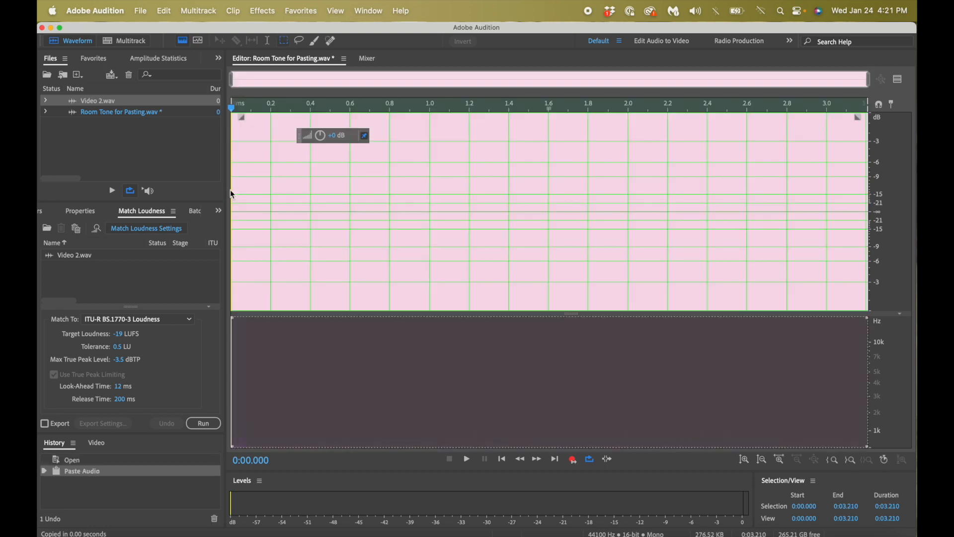
left_click(327, 180)
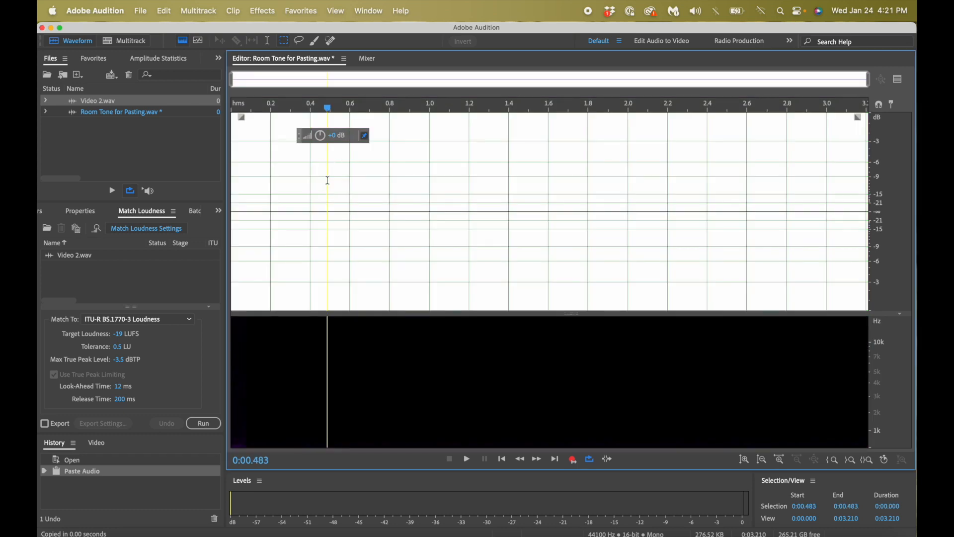
key("super+s")
- Return to Video 2.wav in the editor and clear the selection over its closing silence
double_click(128, 101)
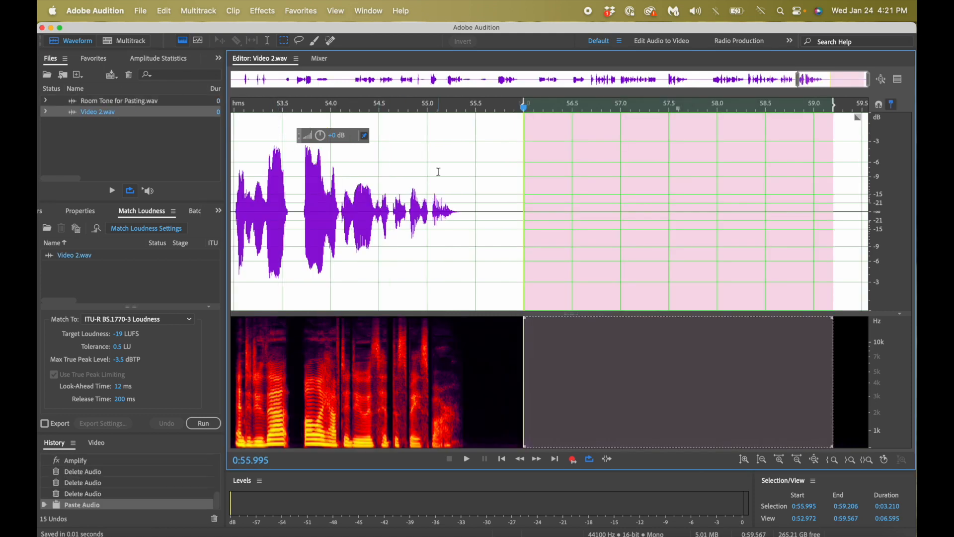
left_click(546, 176)
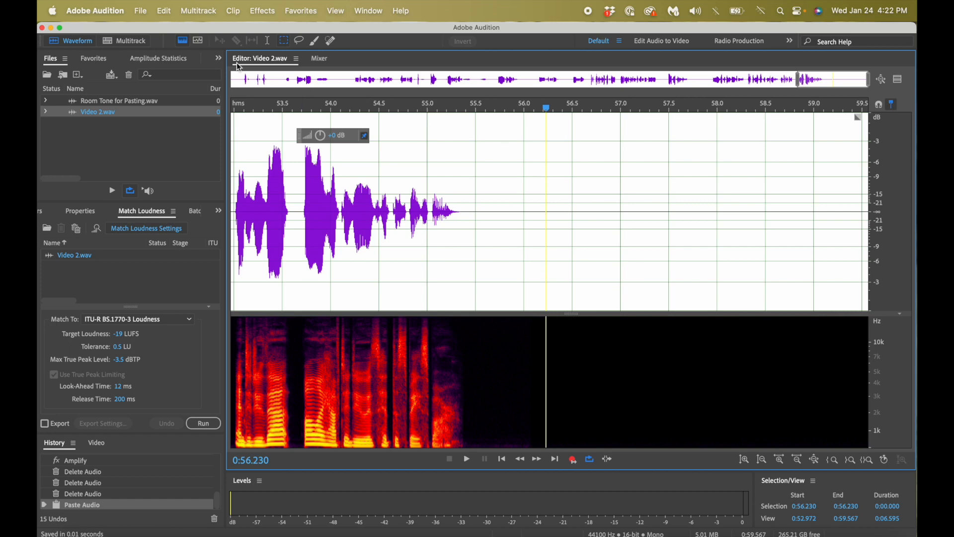
- Reopen Room Tone for Pasting.wav, select all of its audio and make Clipboard 1 the current clipboard
double_click(136, 101)
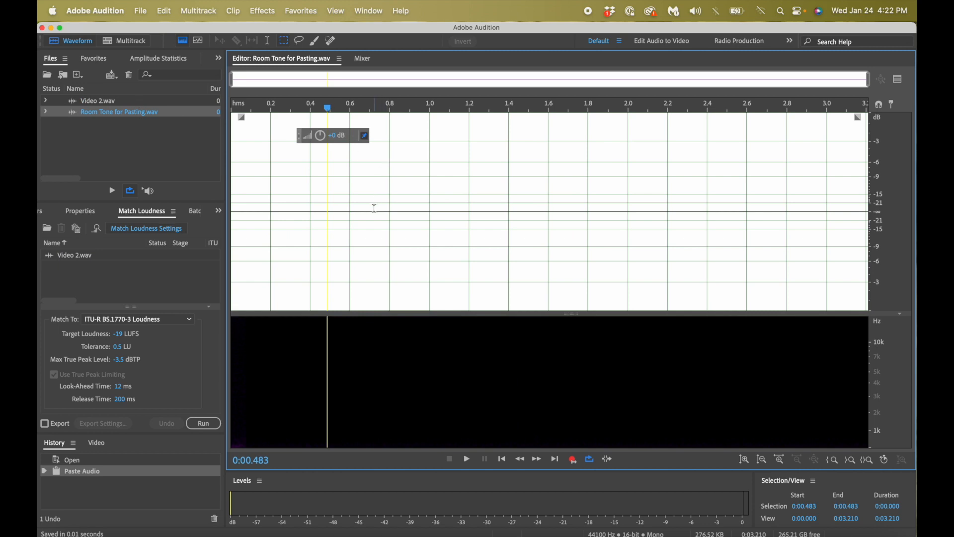
double_click(374, 208)
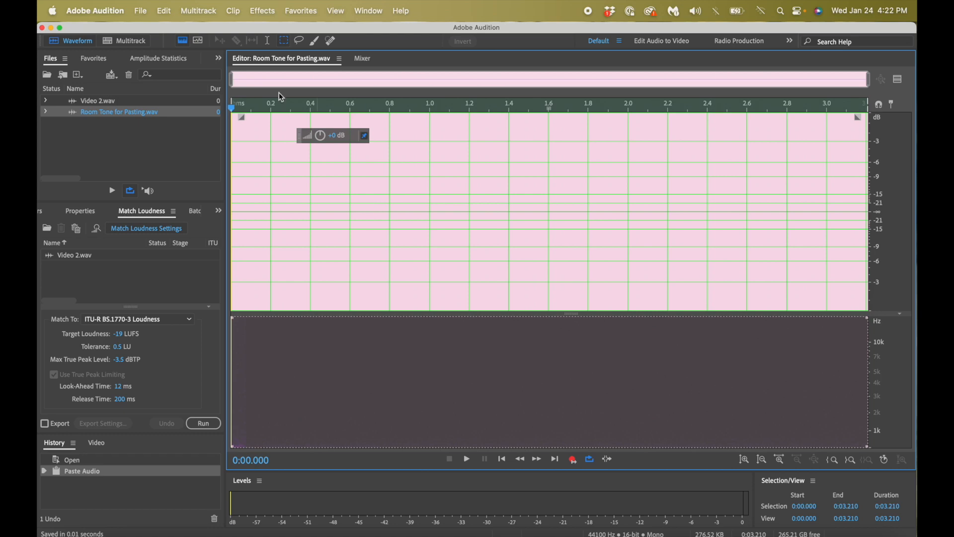
left_click(162, 12)
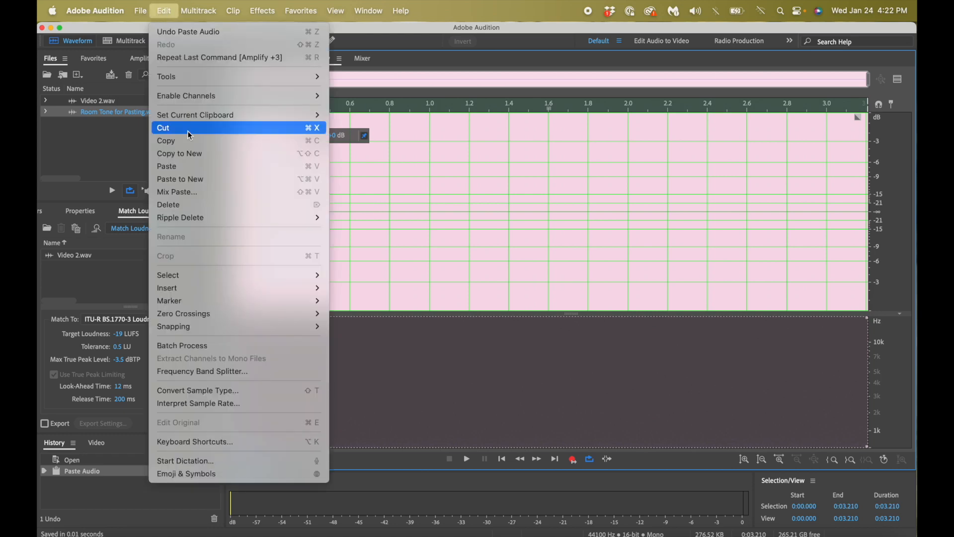
left_click(416, 39)
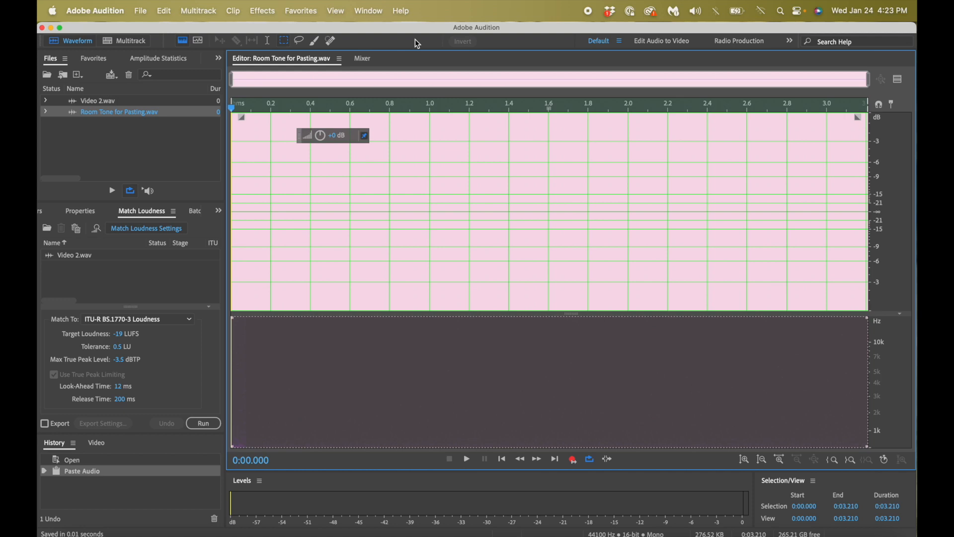
key("super+1")
- Look up the shortcuts for activating clipboards by searching the keyboard shortcut list for "clipboard"
left_click(167, 14)
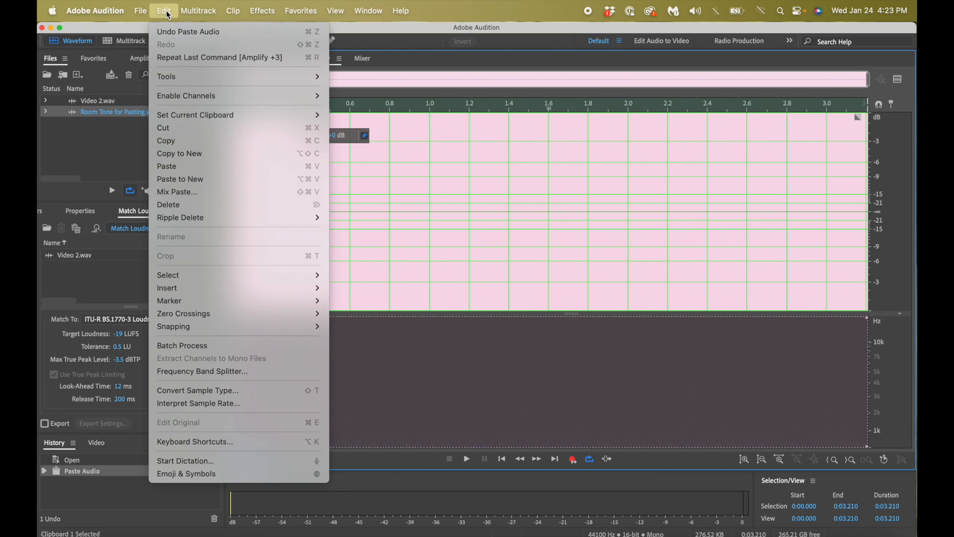
left_click(214, 446)
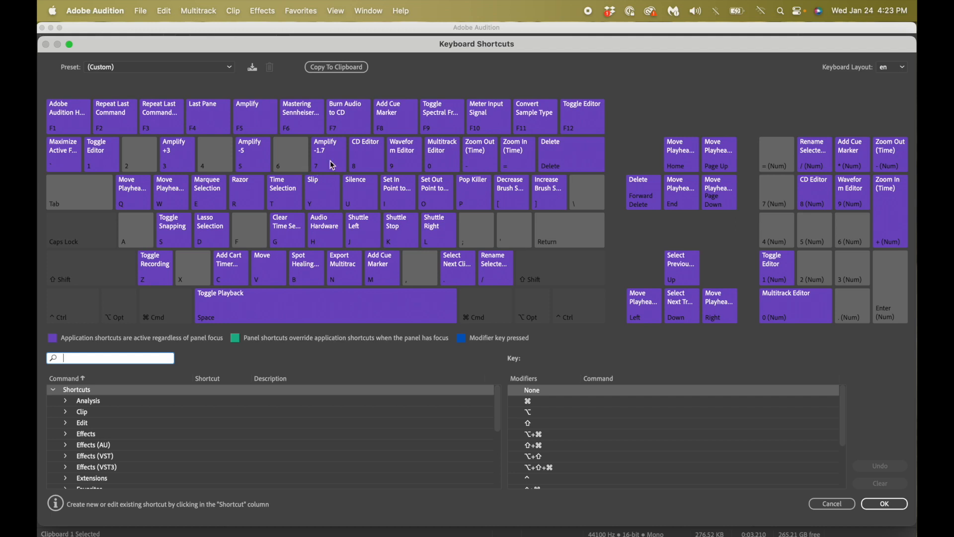
type("c")
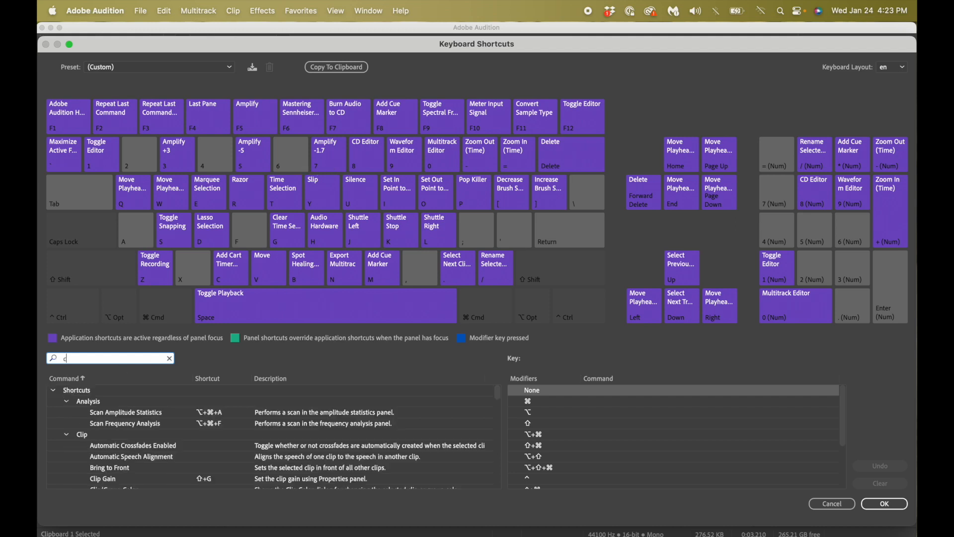
type("lipboard")
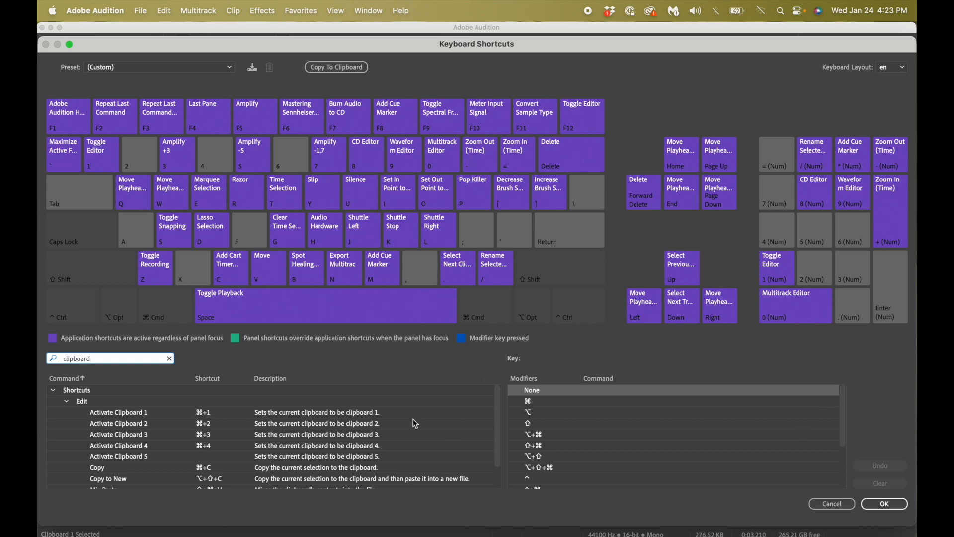
left_click(836, 502)
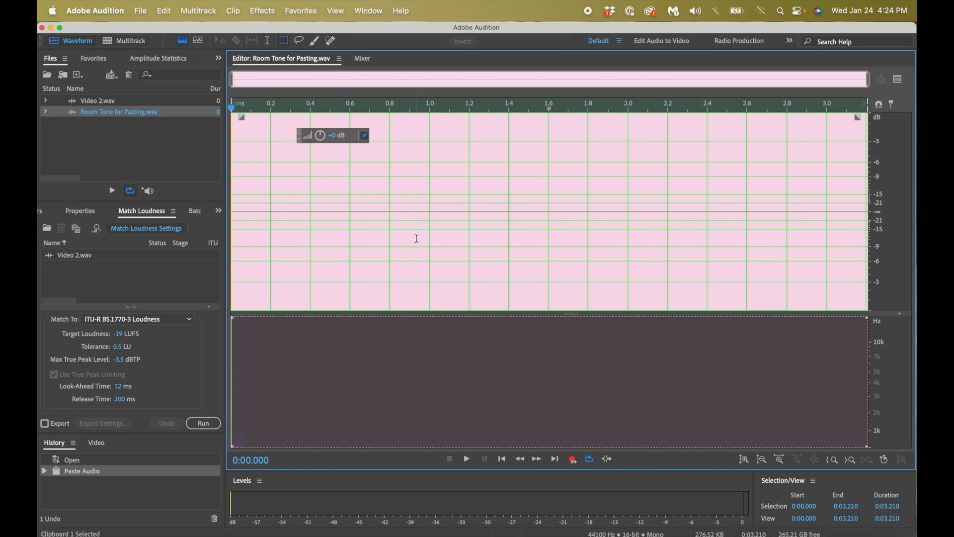
- Copy the selected full-length room tone to Clipboard 1 and clear the selection
key("super+c")
left_click(391, 200)
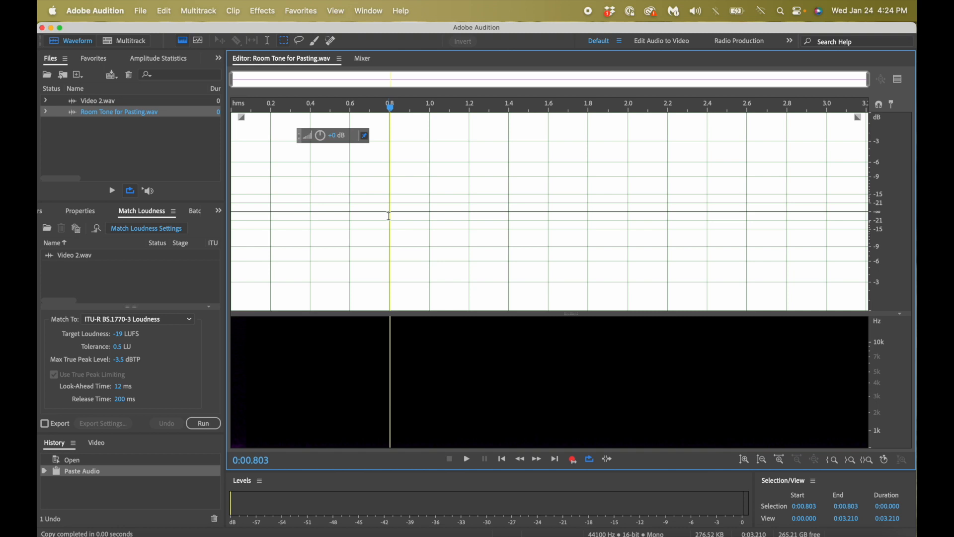
left_click(389, 209)
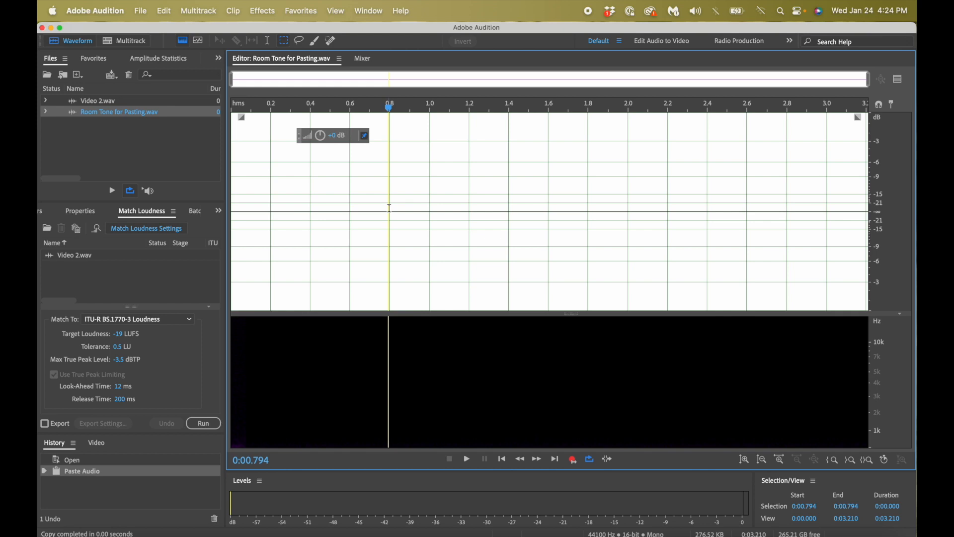
- Copy about the first 0.3 seconds of the room tone to Clipboard 2 and clear the selection
left_click_drag(232, 175, 293, 171)
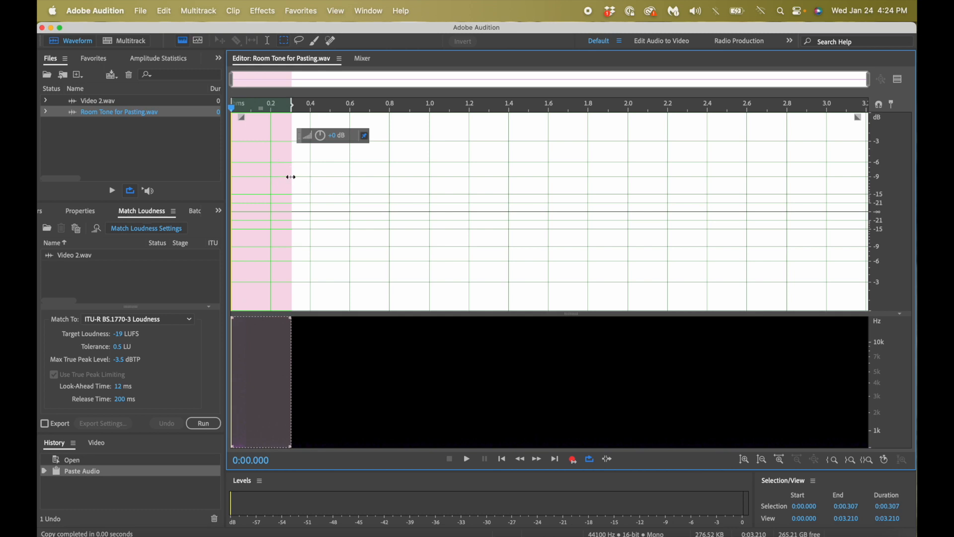
key("super+2")
key("super+c")
left_click(342, 204)
- Switch back to Clipboard 1, copy the entire room tone file to it and clear the selection
key("super+1")
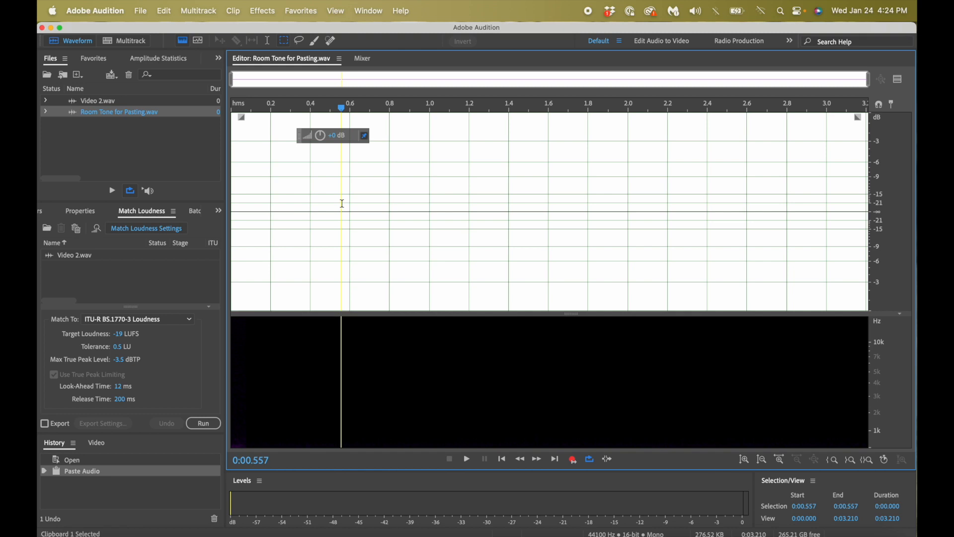
key("super+a")
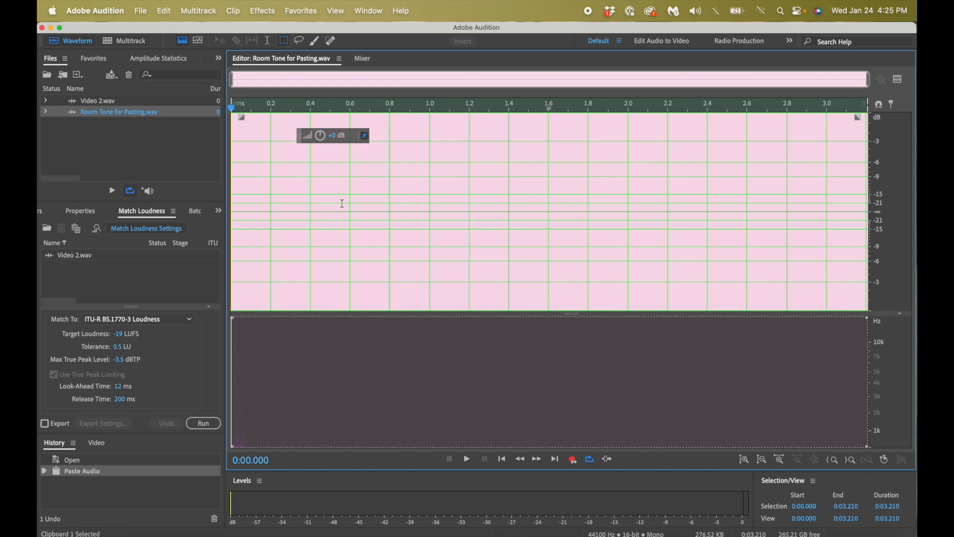
key("super+c")
left_click(342, 203)
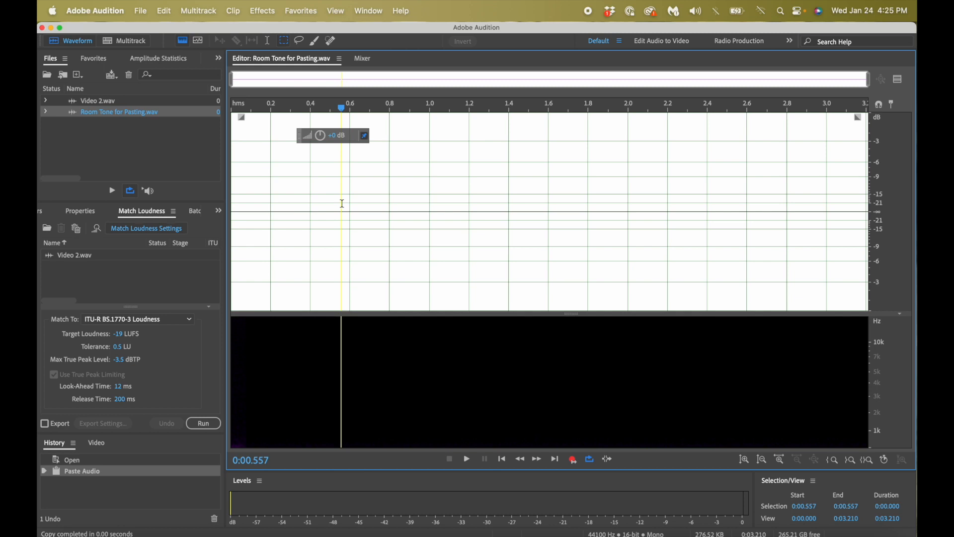
left_click(353, 197)
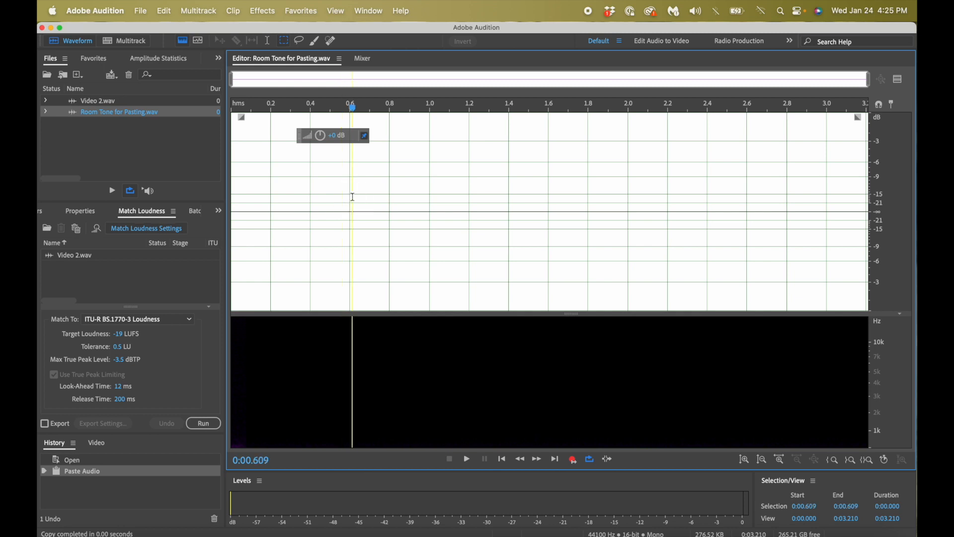
left_click(350, 194)
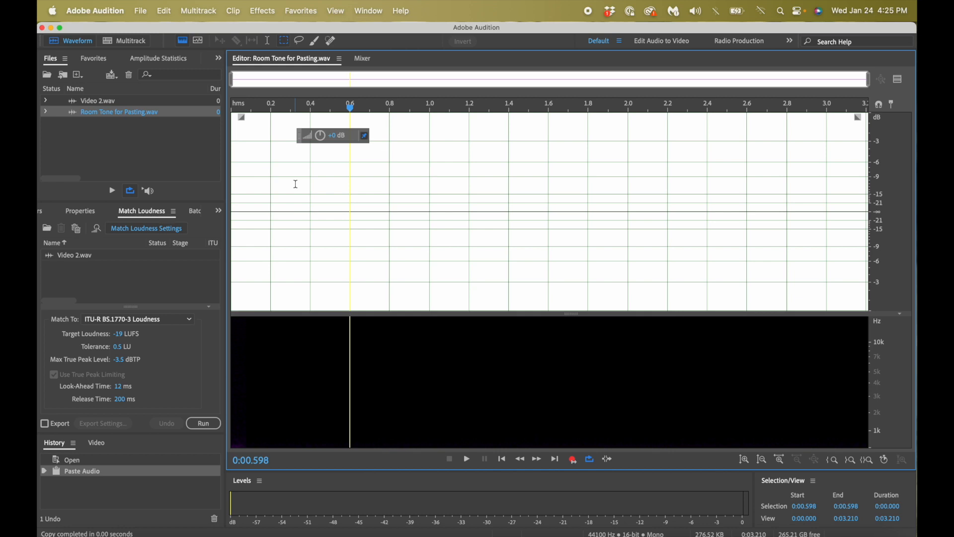
- Open Video 2.wav and select the opening silence from the start to about 1.21 seconds, just before the first sound
double_click(92, 102)
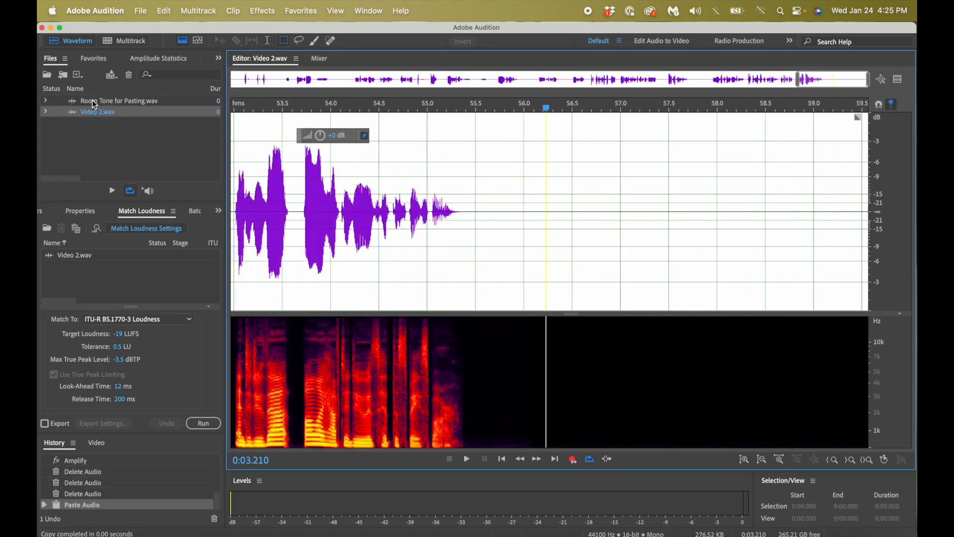
left_click_drag(825, 78, 40, 108)
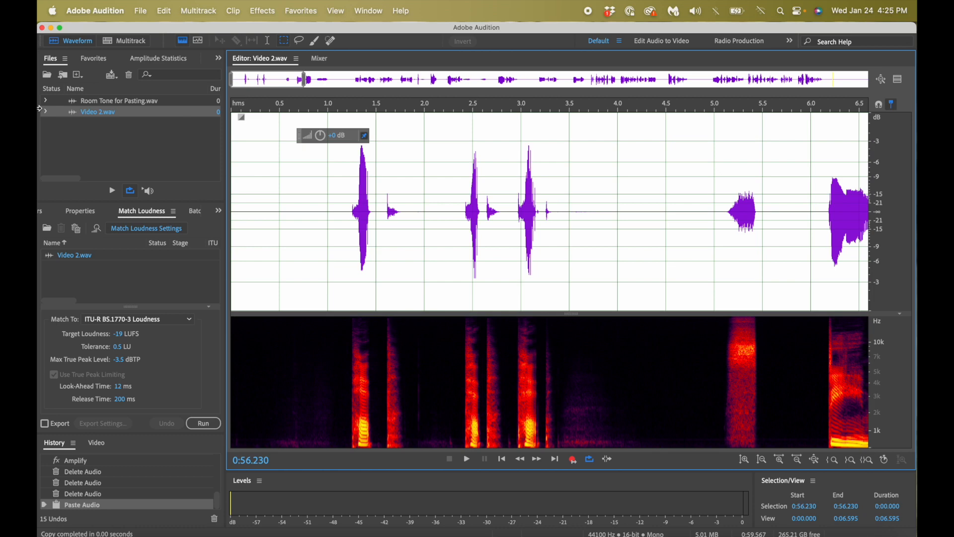
left_click(350, 212)
left_click(348, 212)
left_click_drag(348, 212, 221, 209)
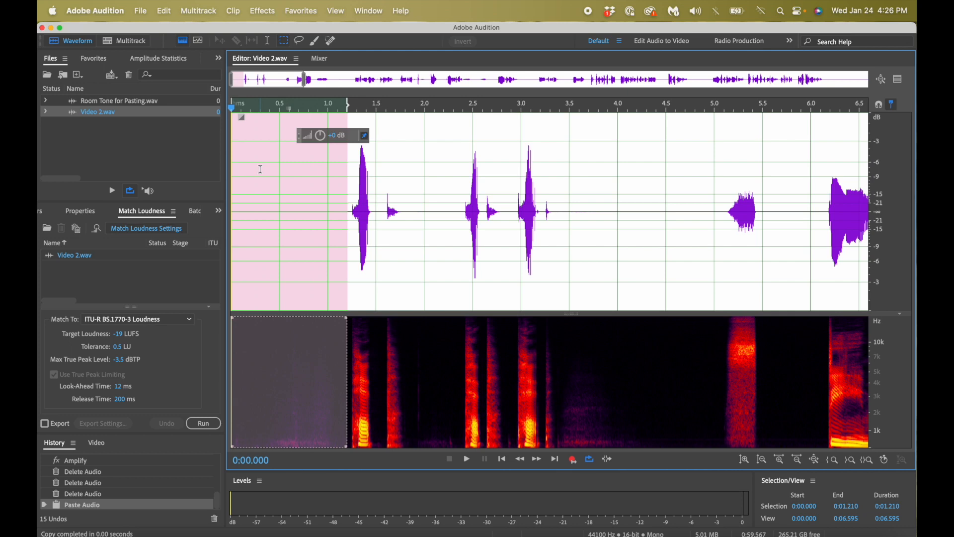
- Look up the Mix Paste shortcut by searching the keyboard shortcut list for "mix paste" and check its key assignment
left_click(165, 12)
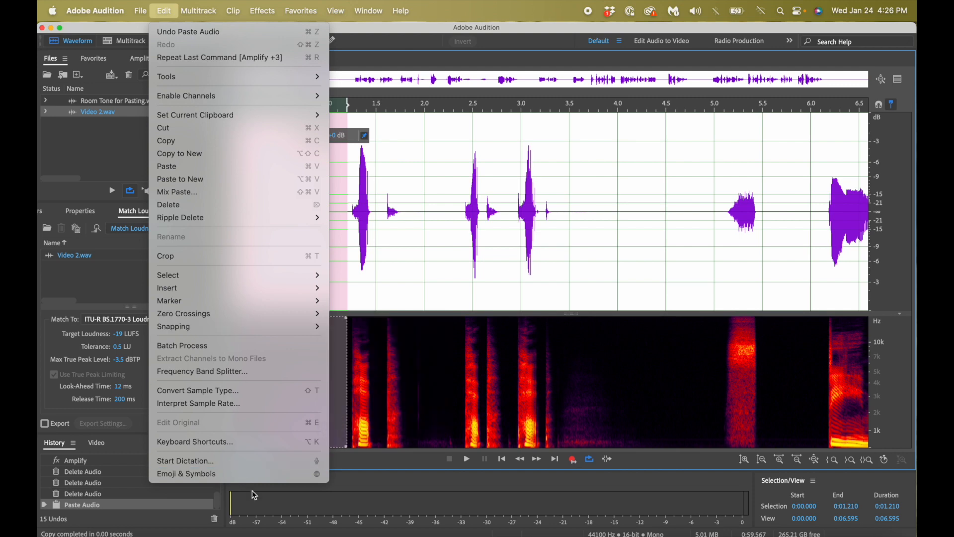
left_click(245, 444)
left_click(159, 356)
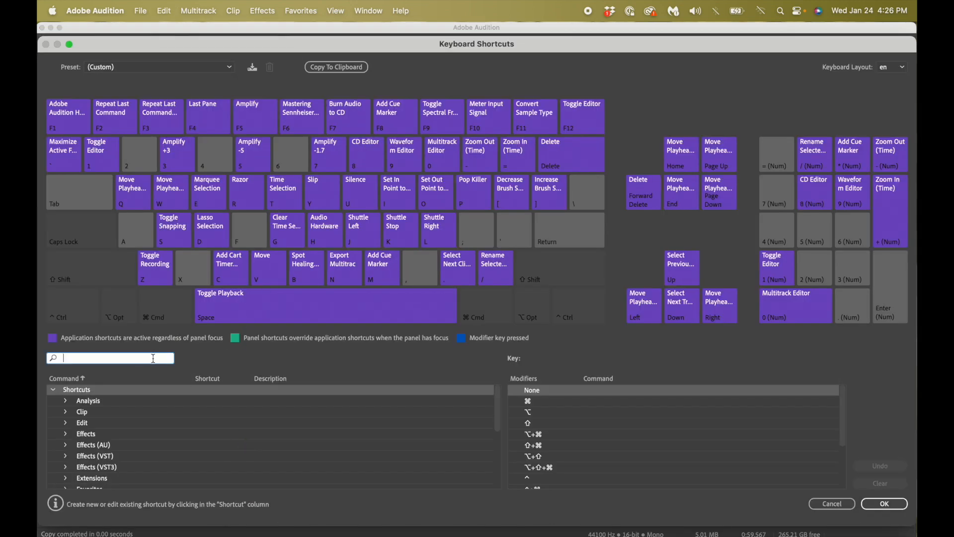
type("mix paste")
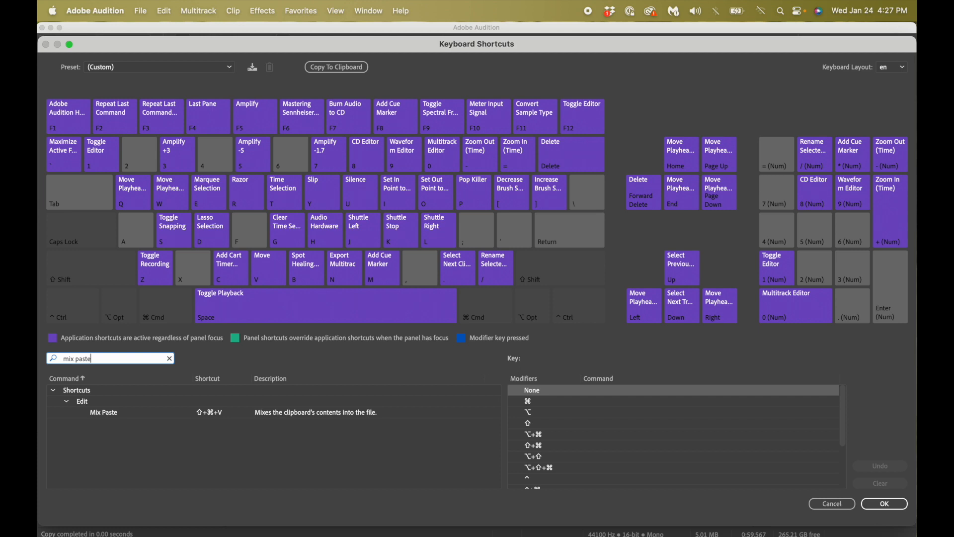
left_click(110, 414)
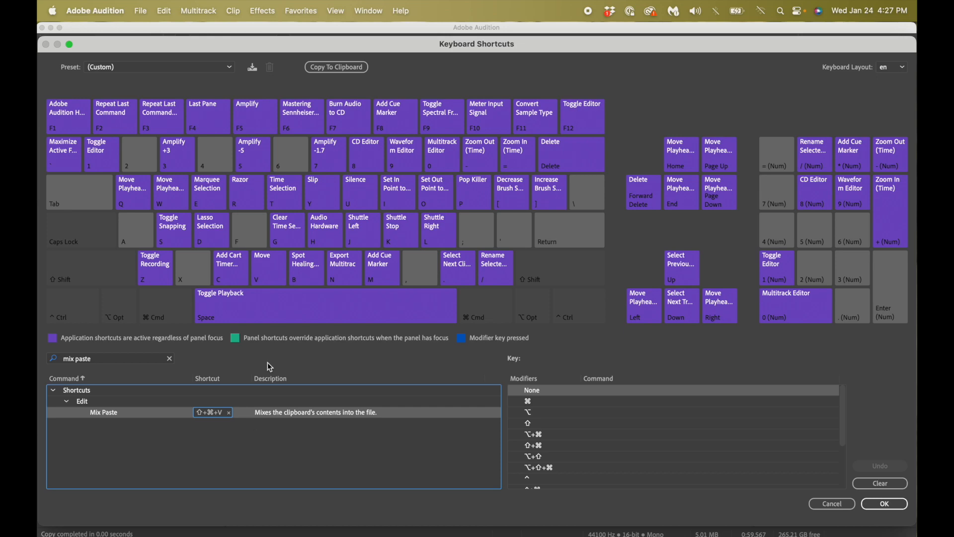
key("shift")
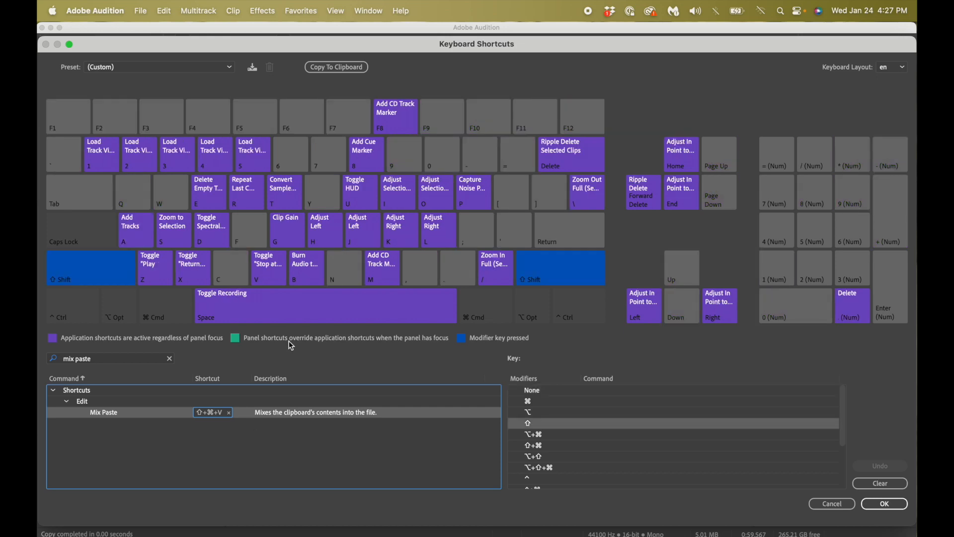
key("shift+super")
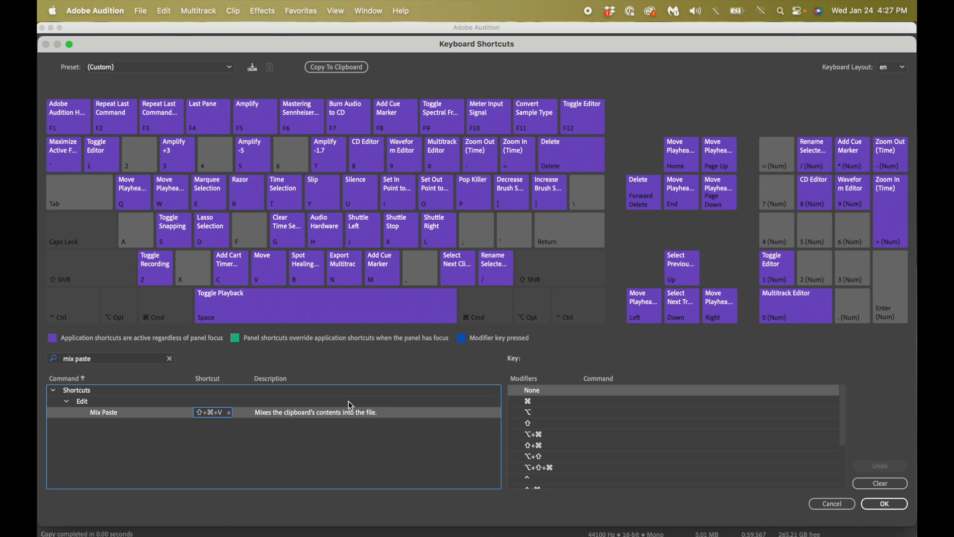
key("shift")
key("shift+super")
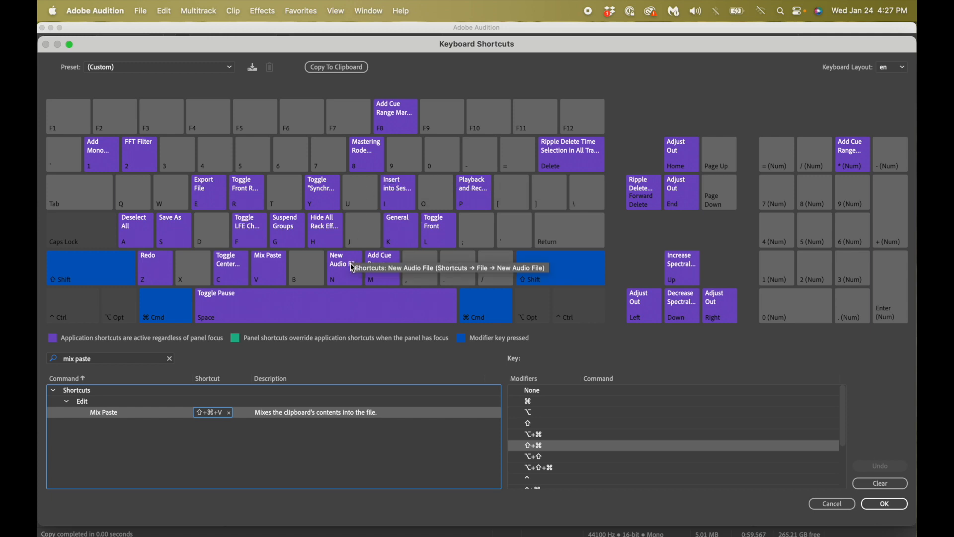
left_click_drag(276, 278, 227, 411)
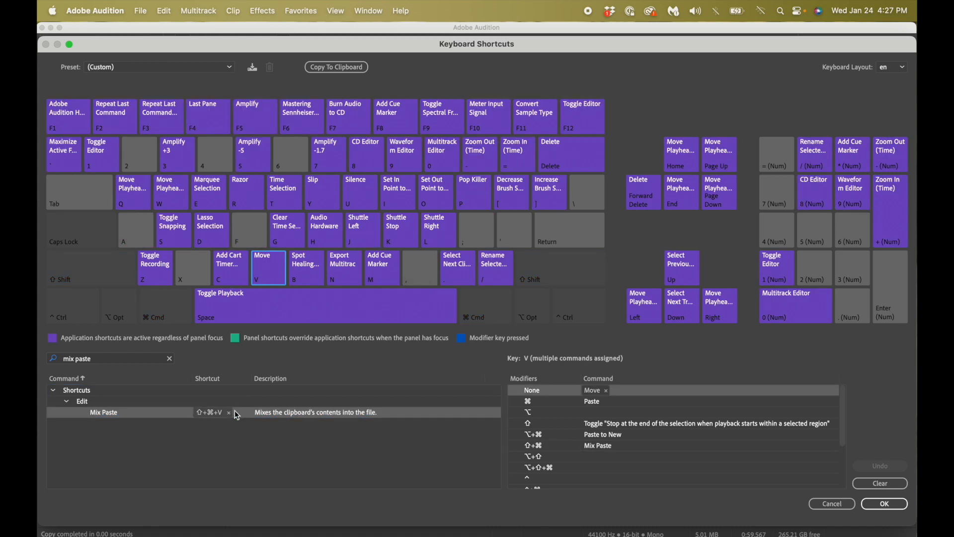
left_click(893, 505)
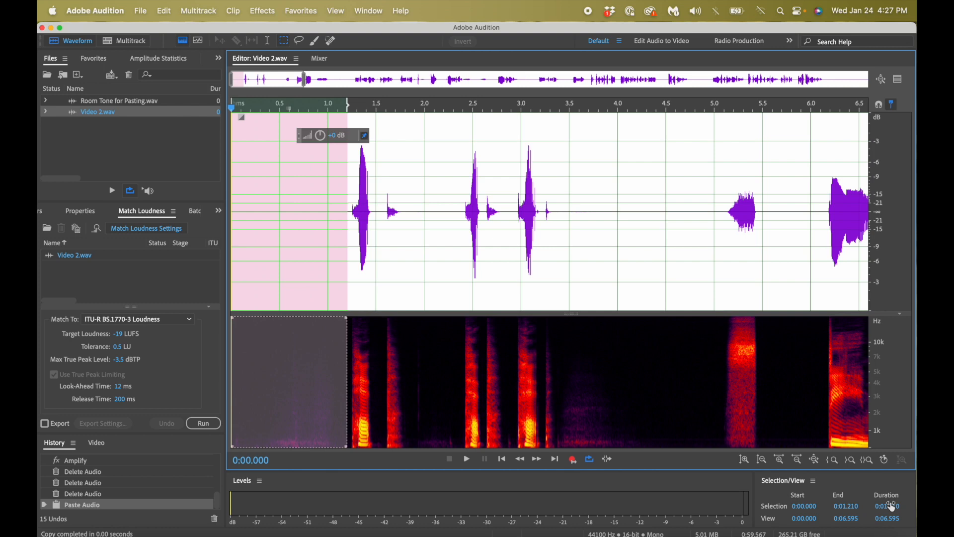
- Mix Paste the room tone from Audition Clipboard 1 over the selected opening, using Overwrite with copied audio volume at 100%
key("super+shift+v")
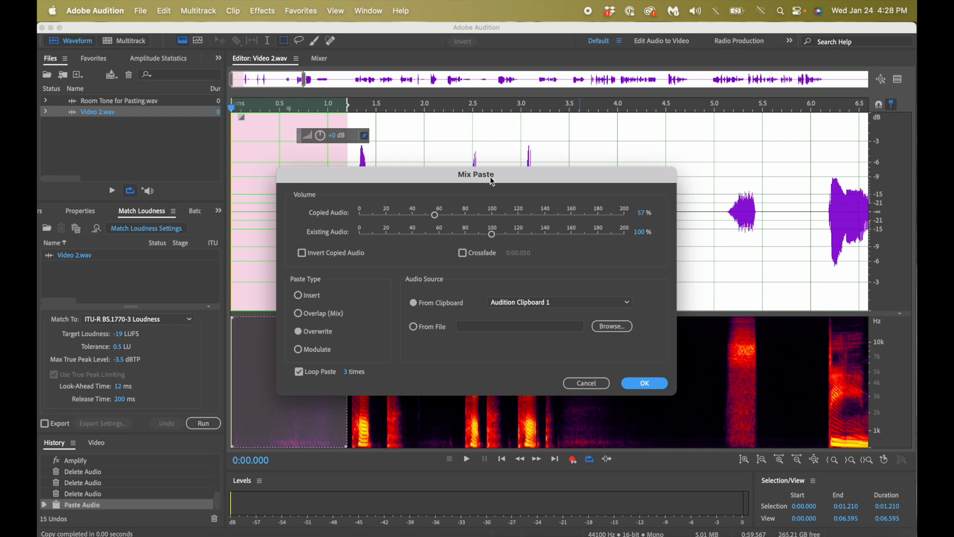
left_click_drag(435, 215, 494, 225)
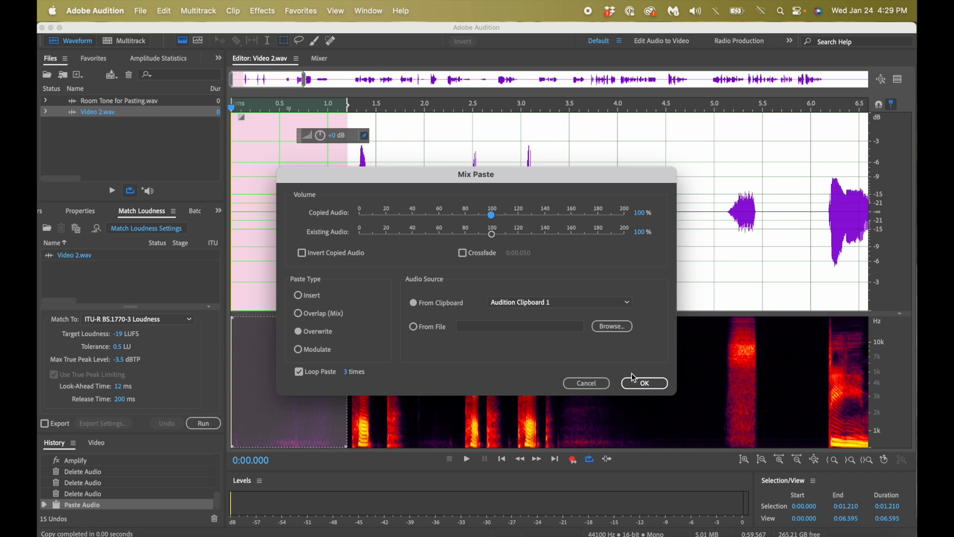
left_click(644, 384)
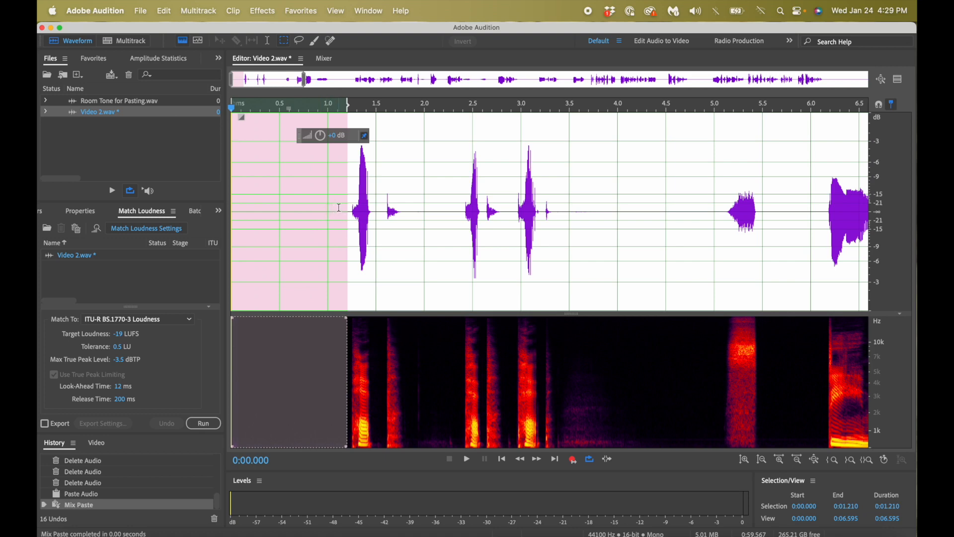
- Undo the mix paste, reapply it to the opening with the same settings and clear the selection
key("super+z")
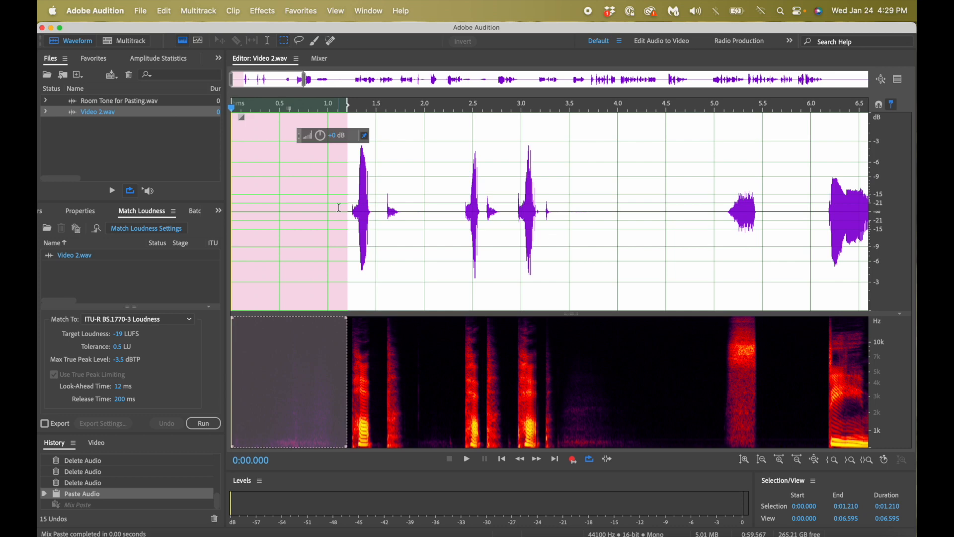
key("super+shift+v")
key("Return")
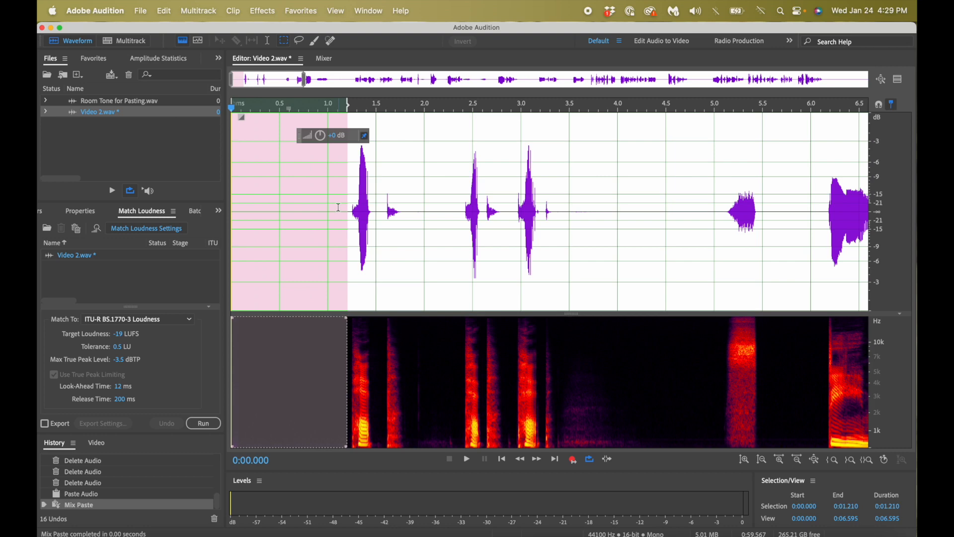
left_click(319, 153)
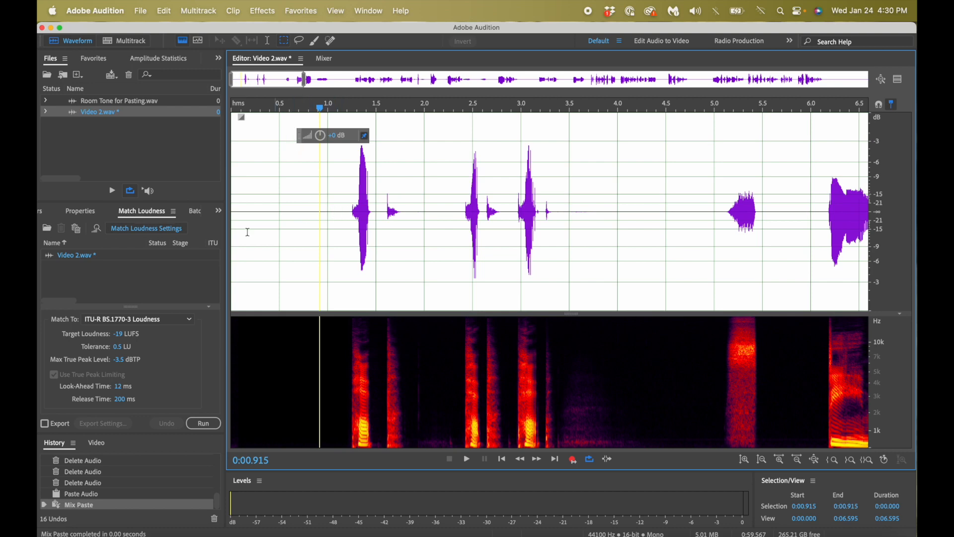
- Shorten the opening room tone by deleting about 0.6 seconds directly before the first sound
left_click(291, 159)
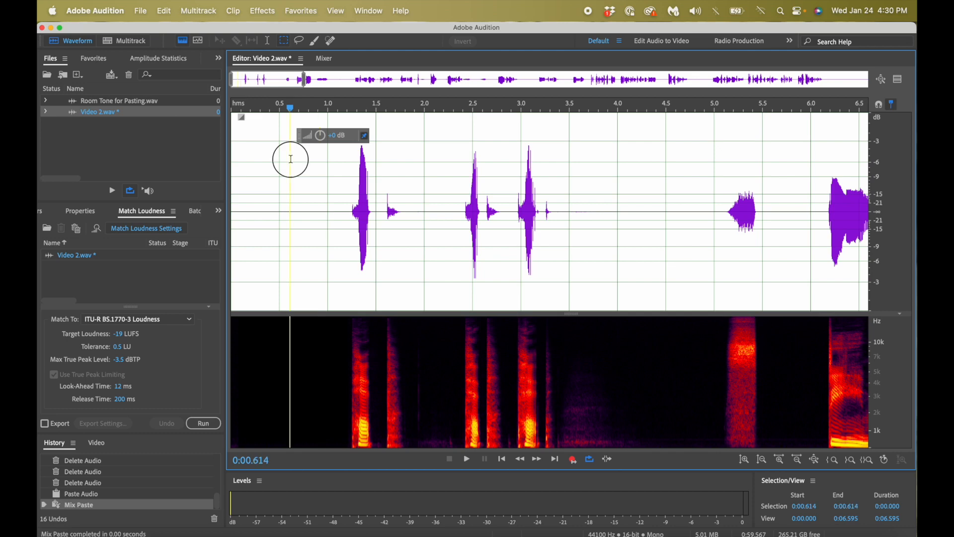
left_click_drag(290, 159, 350, 161)
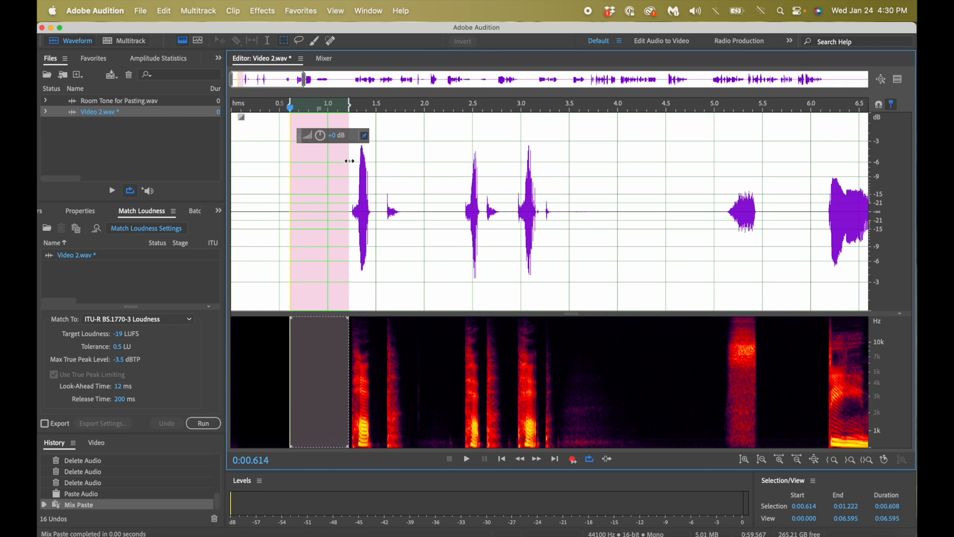
key("Delete")
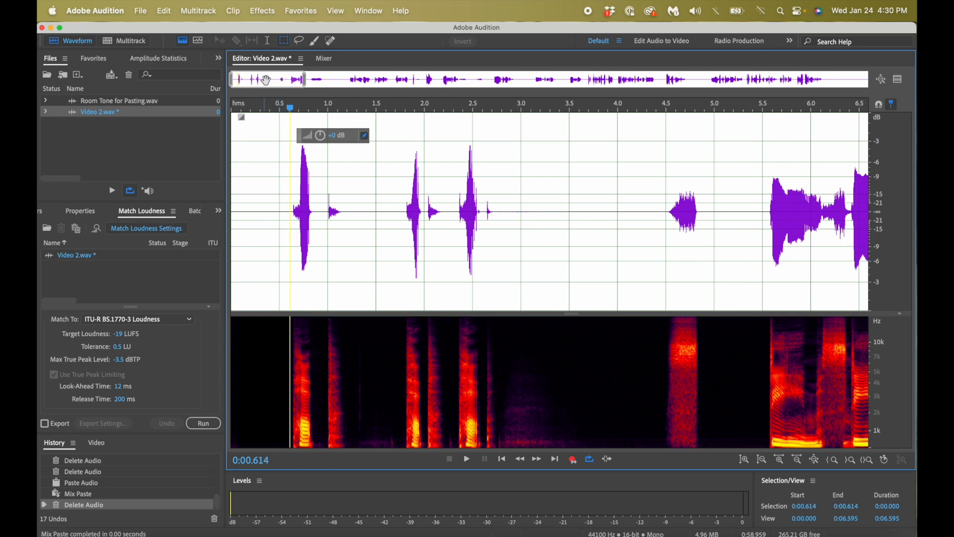
- Delete about the last 3 seconds of Video 2.wav, from about 55.97 seconds to the end
left_click_drag(267, 80, 842, 69)
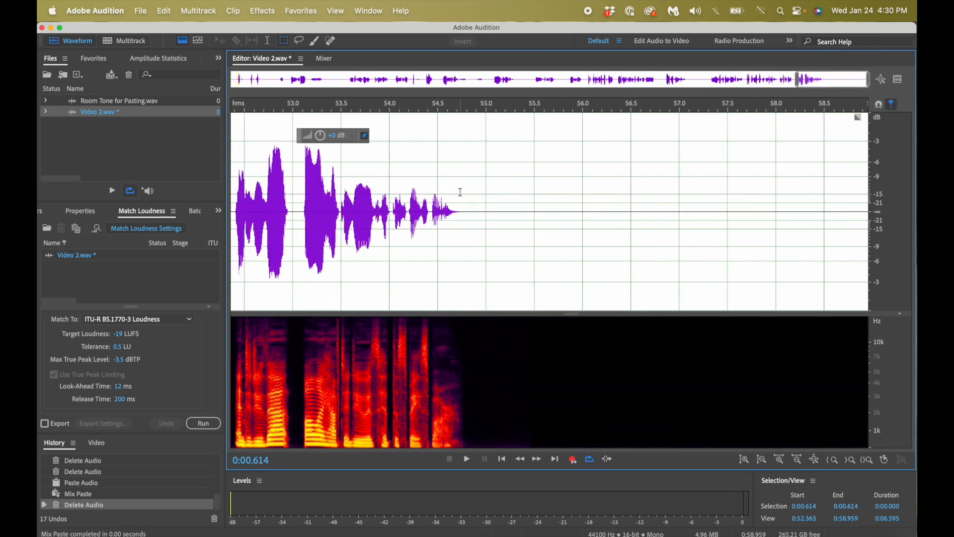
left_click(554, 221)
left_click_drag(580, 220, 909, 224)
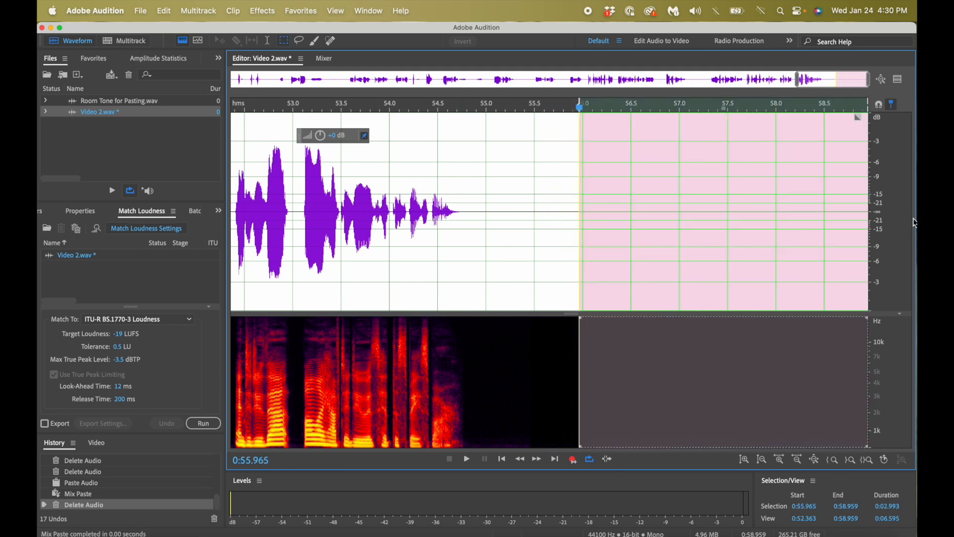
key("Delete")
- Replace everything after the final word, from about 54.76 seconds to the end, with the Clipboard 1 room tone and clear the selection
left_click_drag(750, 213, 908, 206)
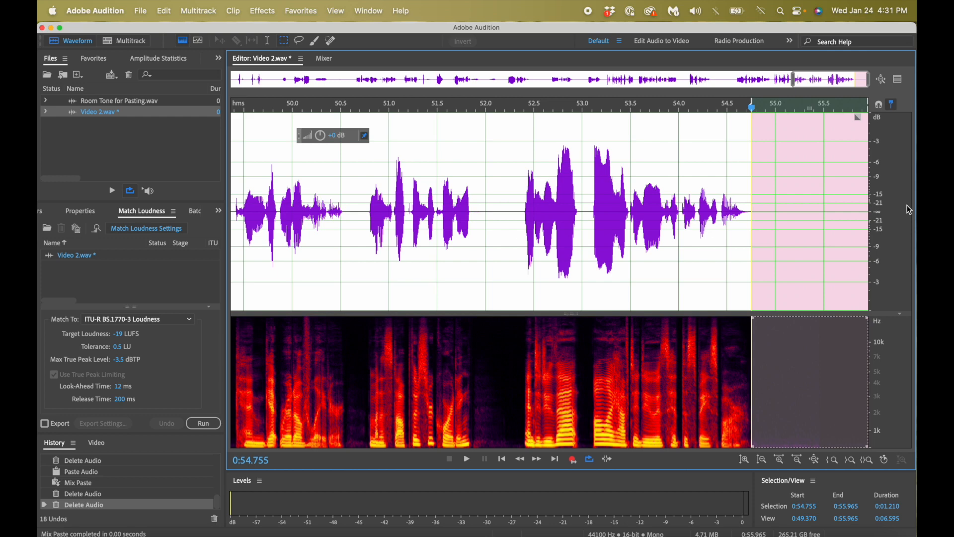
key("super+v")
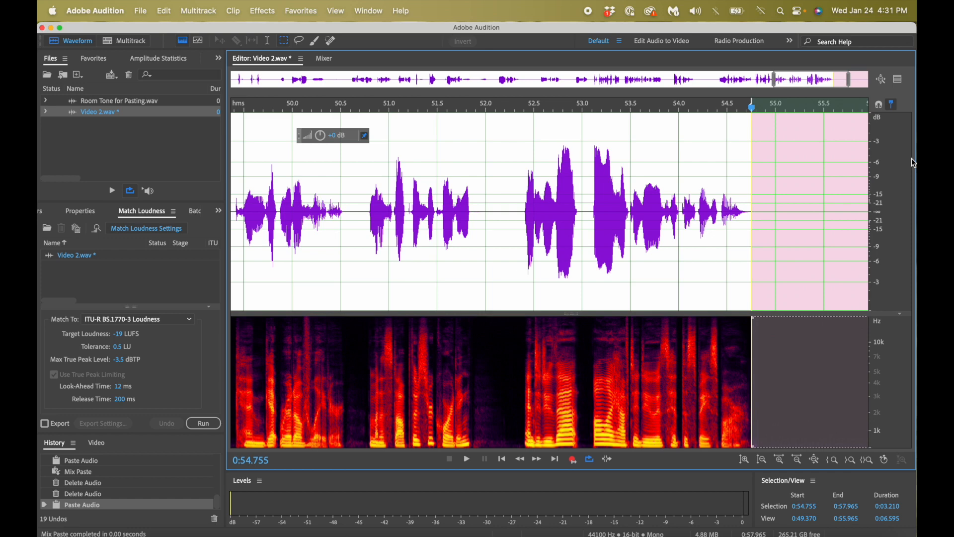
left_click(824, 80)
left_click_drag(824, 79, 846, 79)
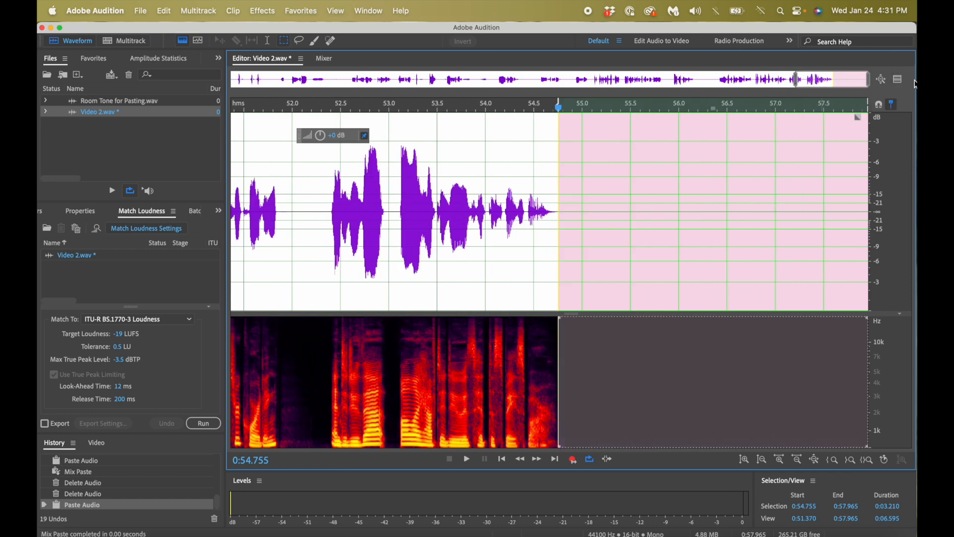
left_click(719, 217)
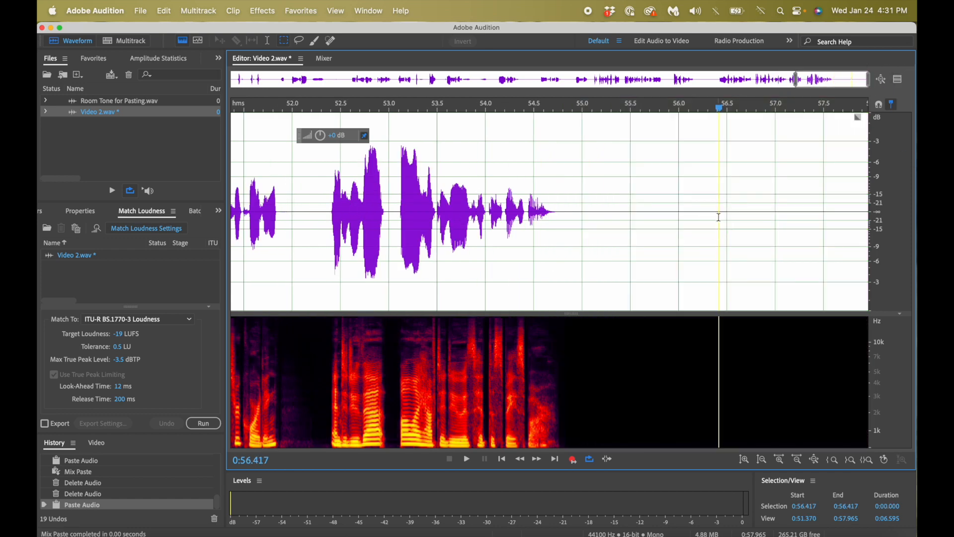
- Delete about 0.56 seconds of the pause near the file's beginning, from about 1.22 to 1.78 seconds
left_click_drag(818, 78, 247, 132)
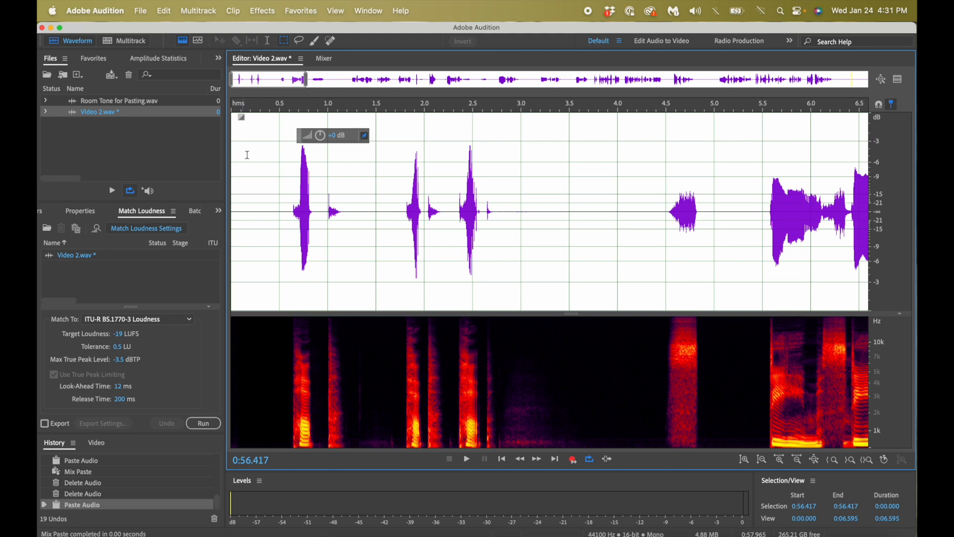
left_click(350, 213)
left_click_drag(350, 214, 404, 225)
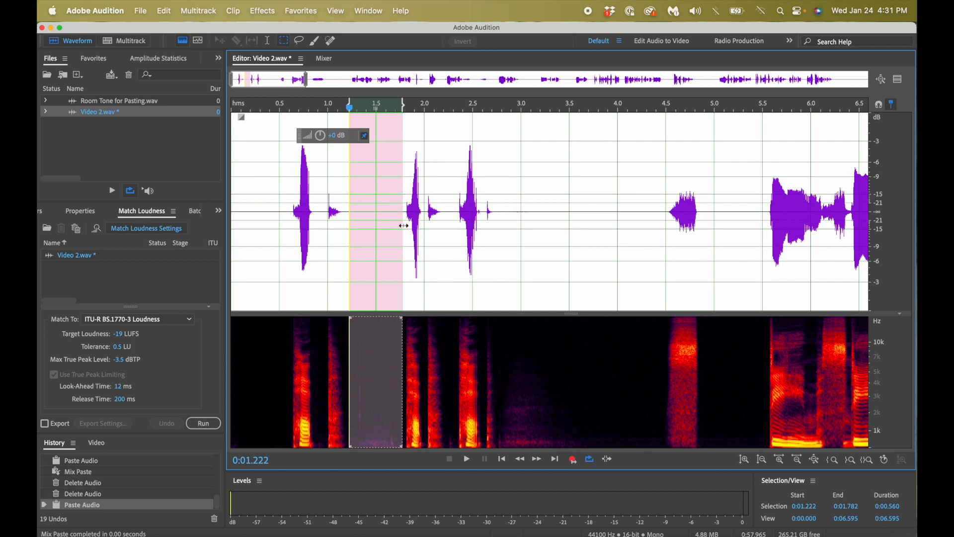
key("Delete")
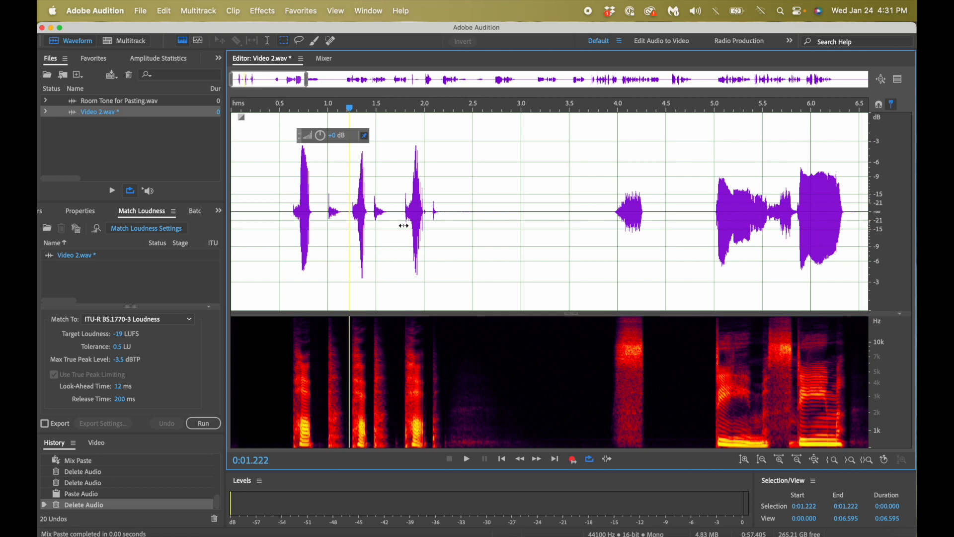
- Switch to Clipboard 2 and paste its room tone twice into the pause before the third loud sound, at about 1.69 and 1.78 seconds
key("super+2")
left_click(394, 228)
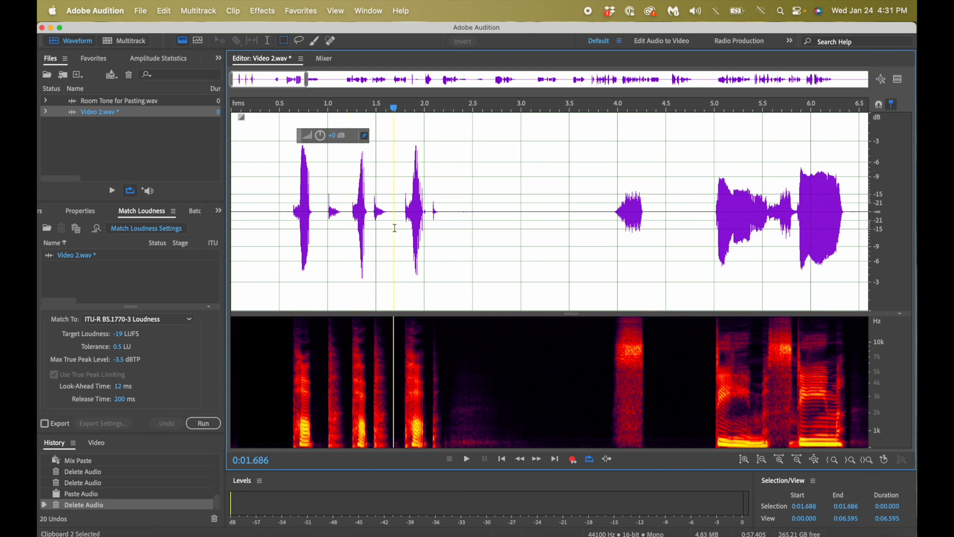
key("super+v")
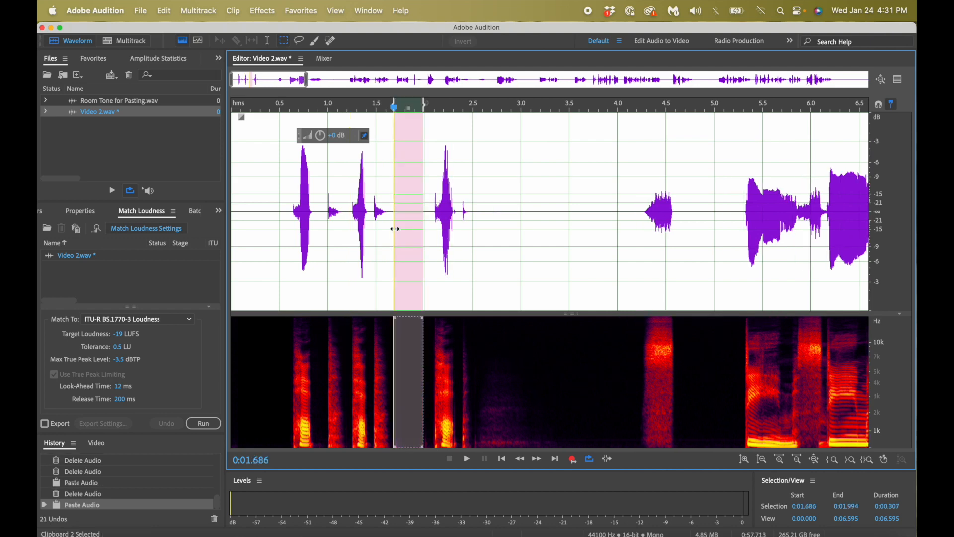
left_click(409, 211)
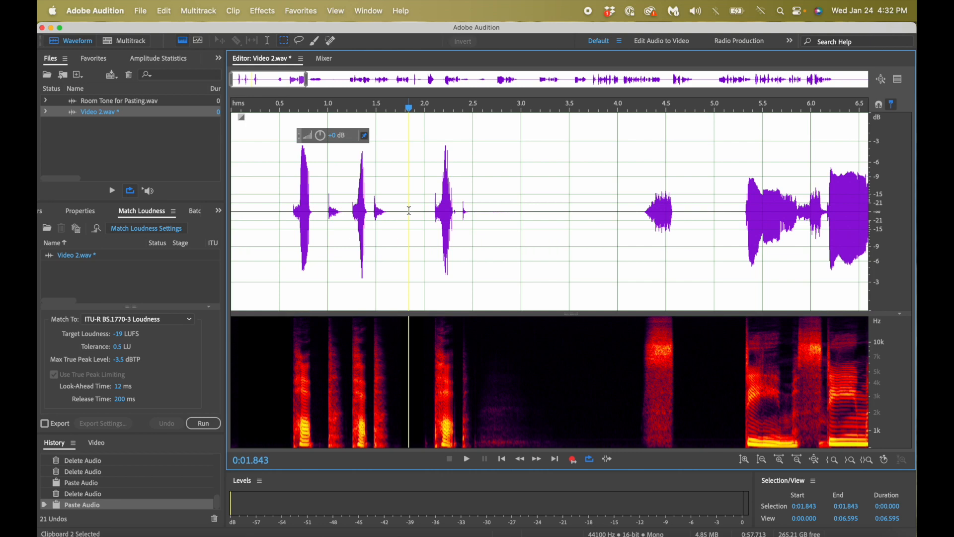
left_click(403, 213)
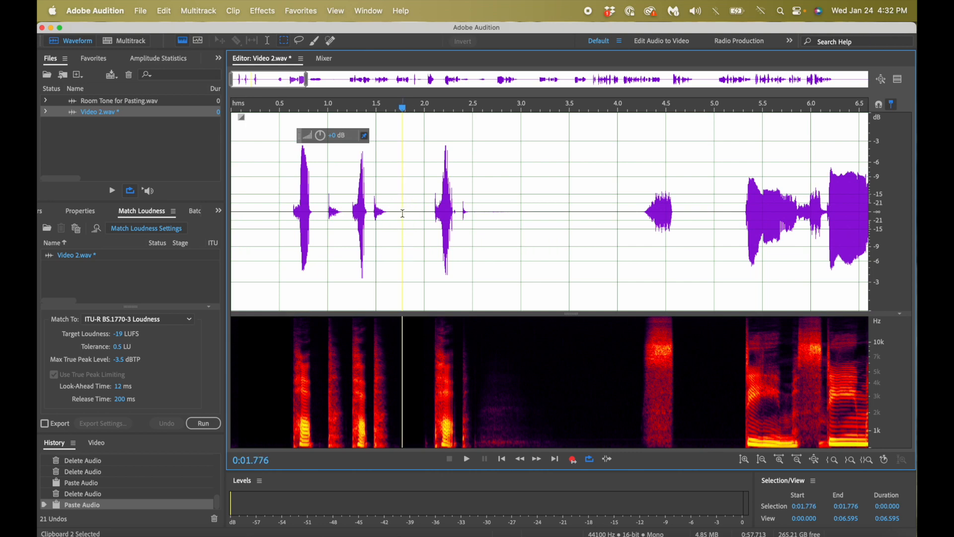
key("super+v")
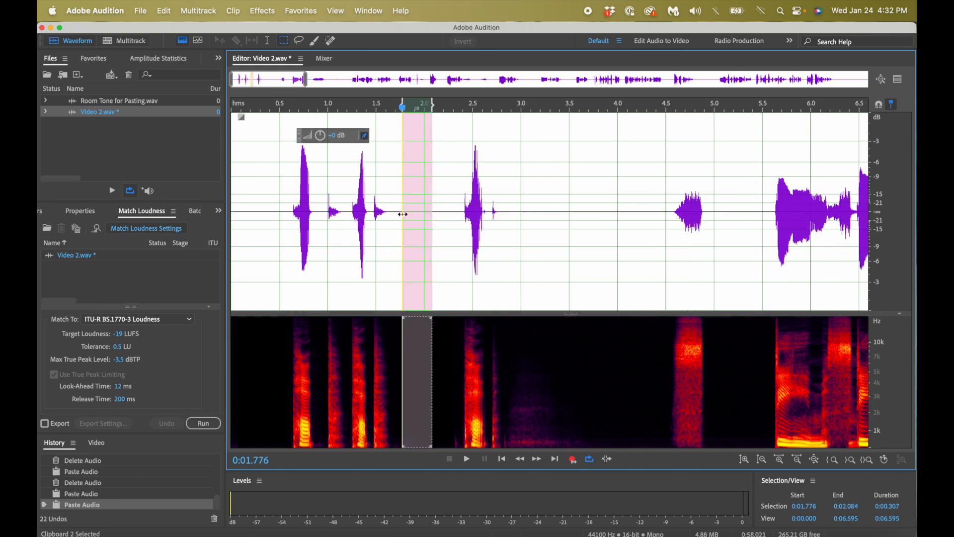
- Clear the selection, save Video 2.wav and switch to Clipboard 1
left_click(379, 214)
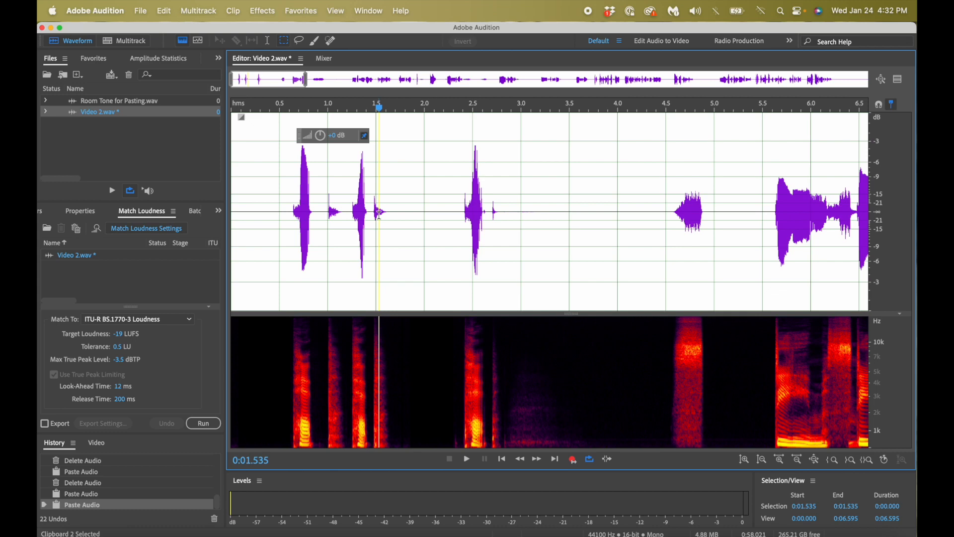
left_click(284, 203)
key("super+s")
key("ctrl+1")
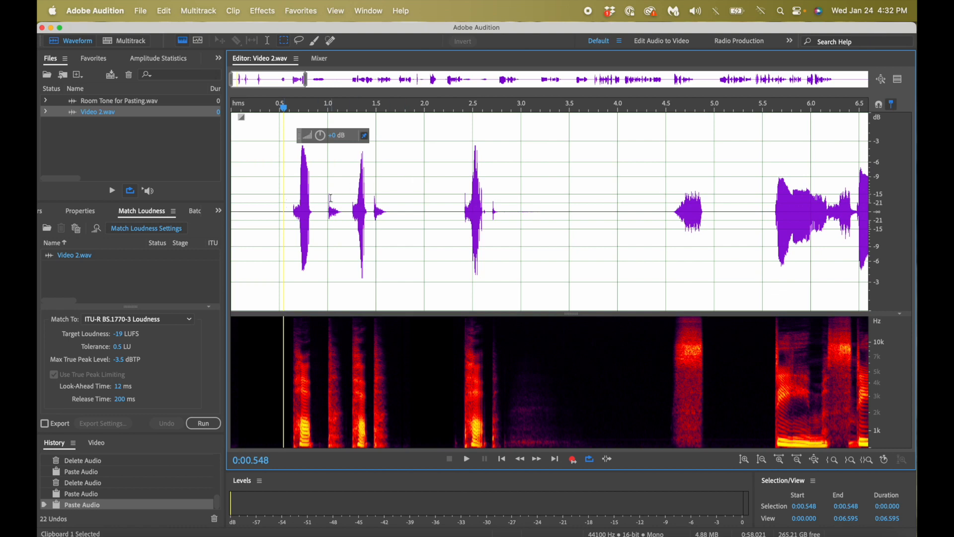
left_click(294, 208)
left_click(241, 215)
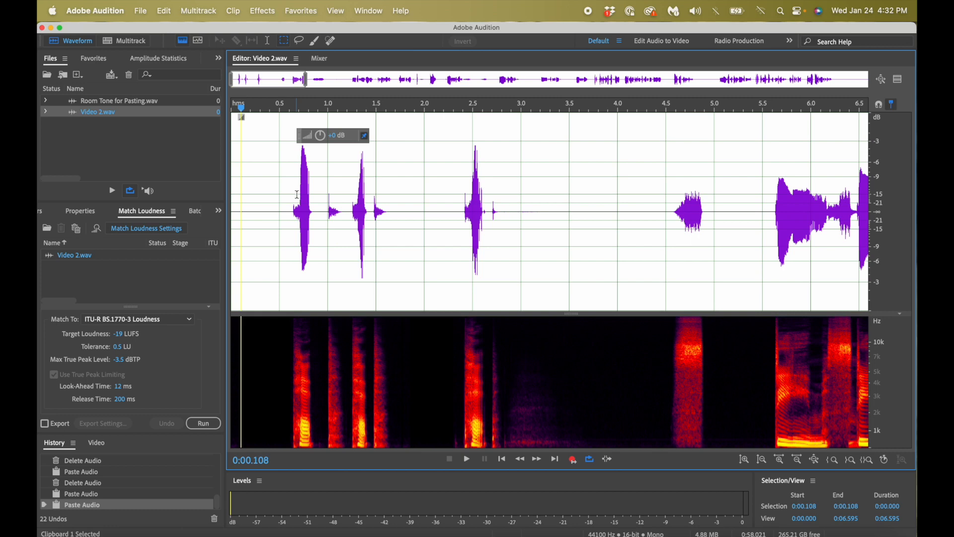
- Switch to Clipboard 3 and try pasting its audio into the pause at about 5.11 seconds
left_click(349, 204)
left_click_drag(351, 204, 391, 209)
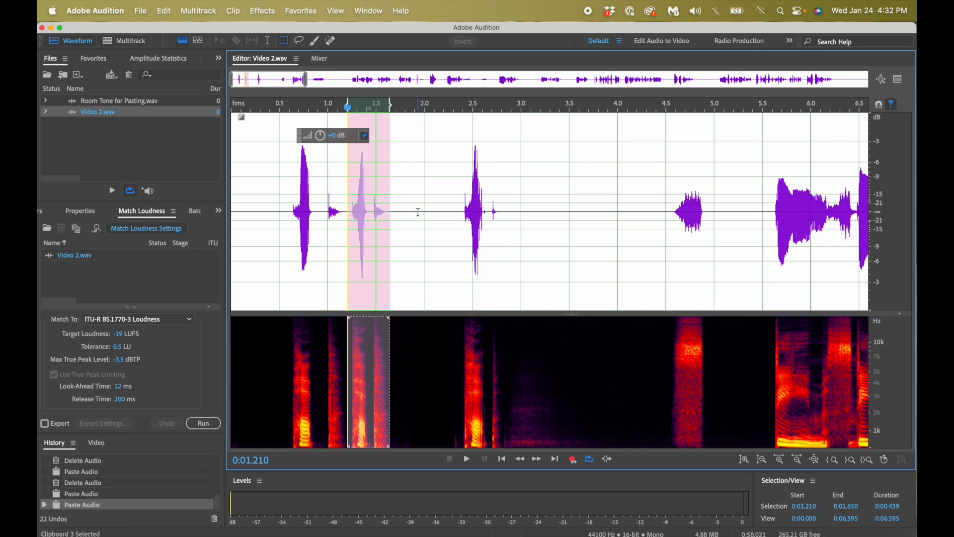
left_click(725, 206)
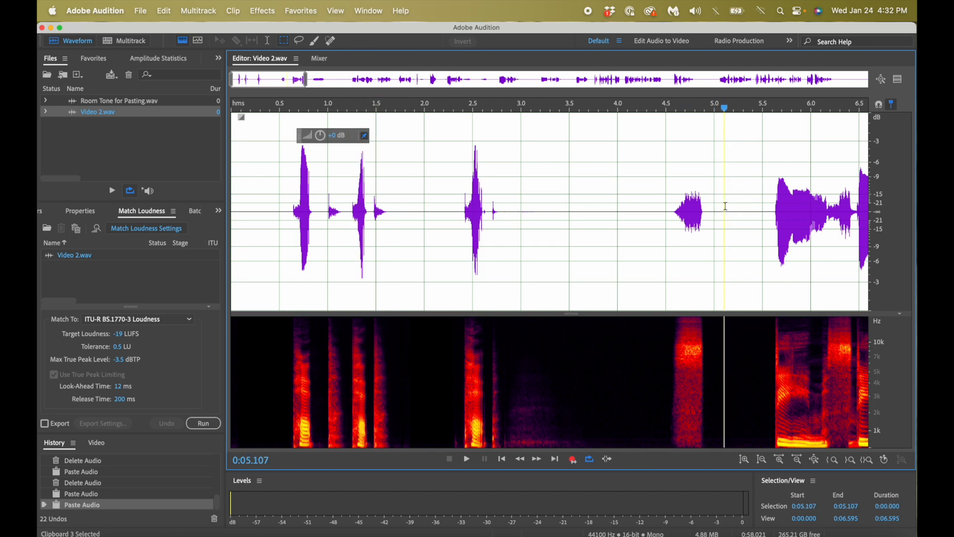
key("super+v")
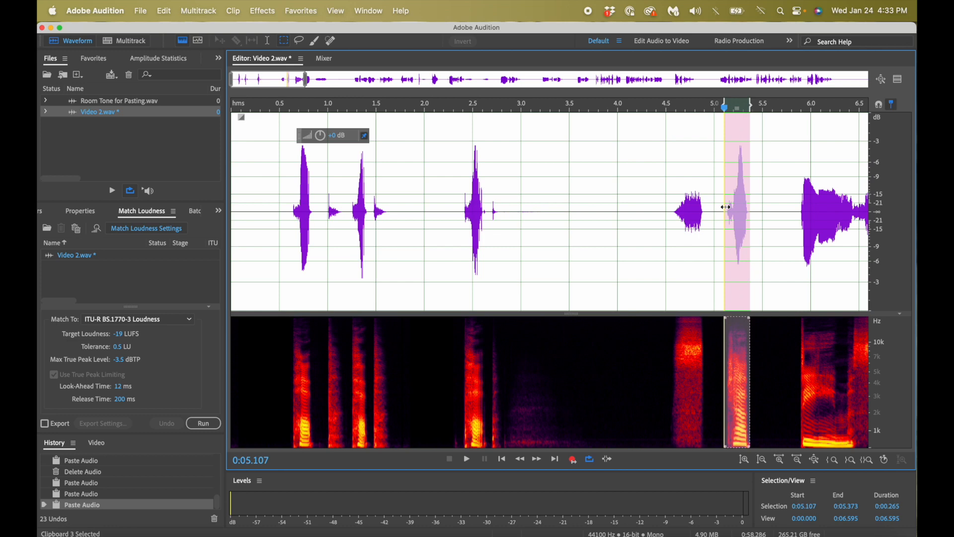
key("super+z")
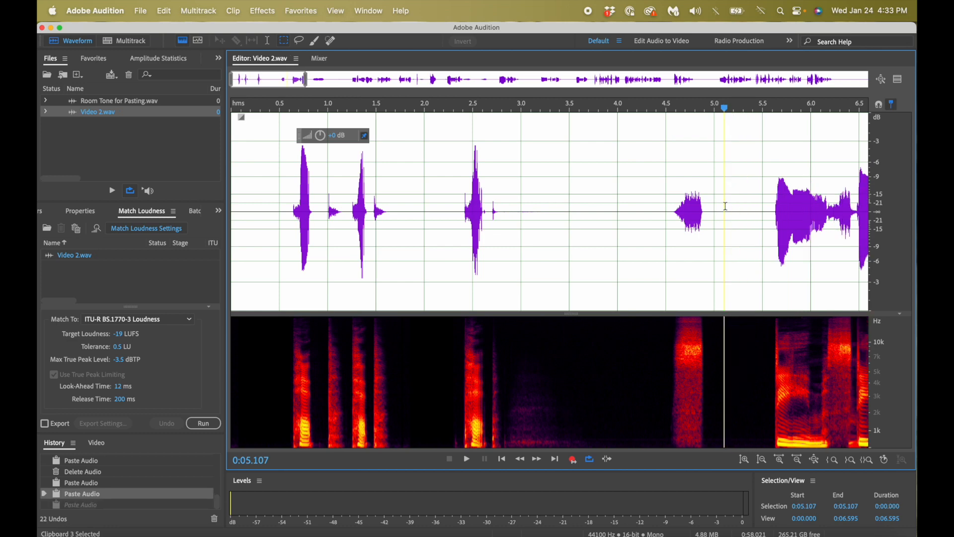
- Copy the sound from about 1.20 to 1.64 seconds to Clipboard 3, paste it at about 5.23 seconds, and delete the pasted copy
left_click_drag(347, 211, 391, 210)
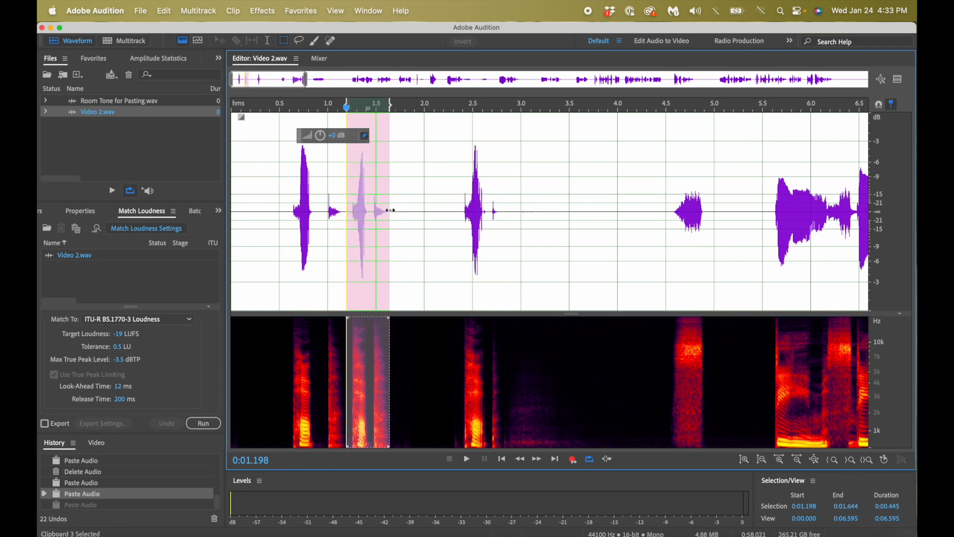
key("super+c")
left_click(737, 201)
key("super+v")
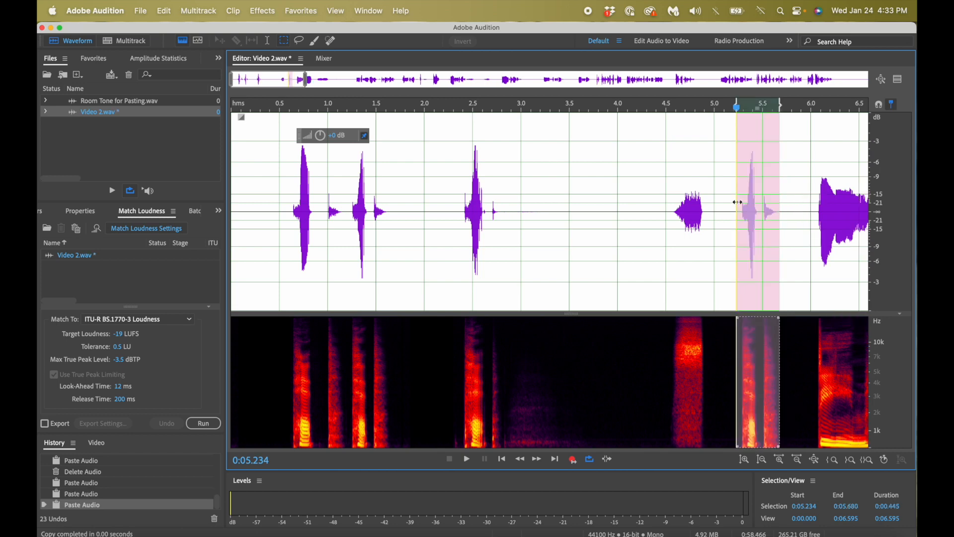
key("Delete")
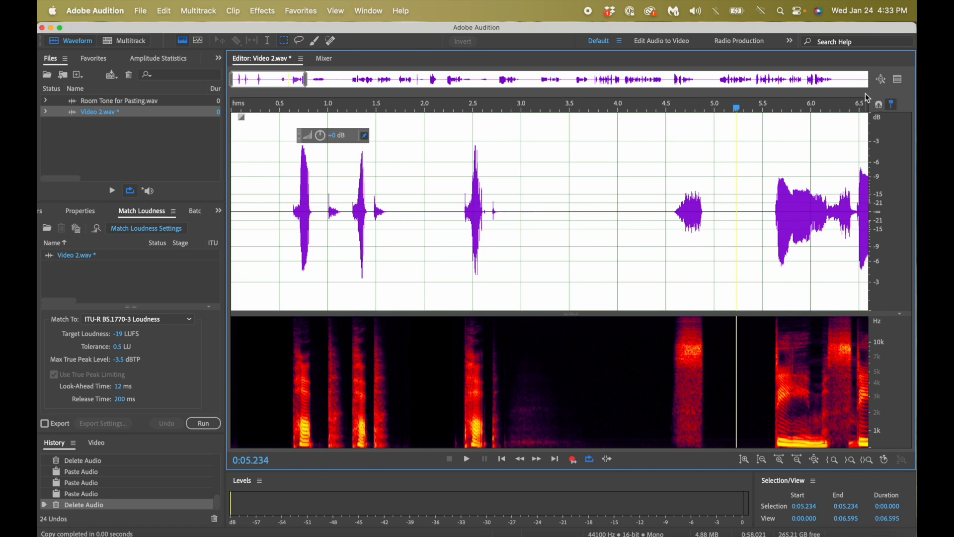
- Turn on snapping and try placing the playhead at several points just before and at the 1.5-second gridline
left_click(880, 105)
left_click(388, 218)
left_click(392, 214)
left_click(389, 215)
left_click(370, 214)
left_click(375, 214)
left_click(372, 213)
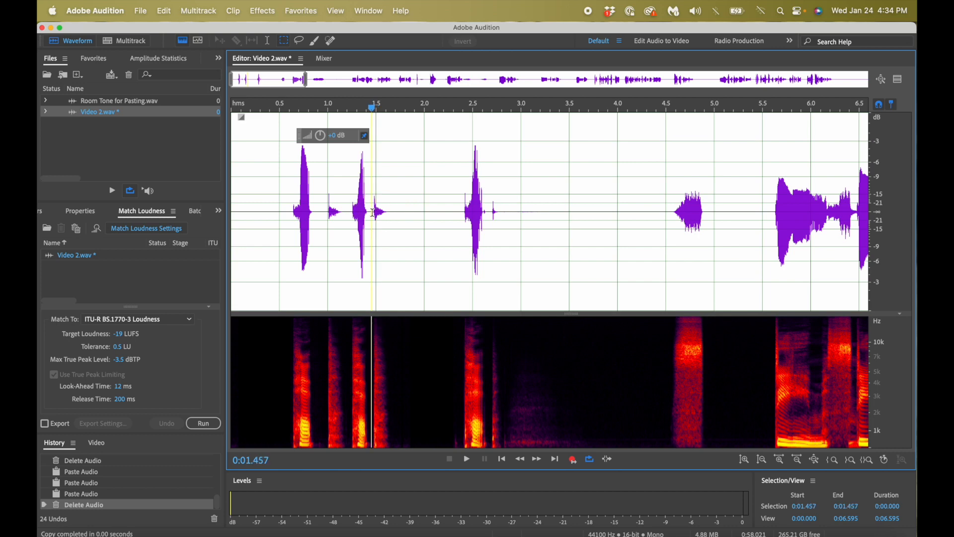
left_click(376, 213)
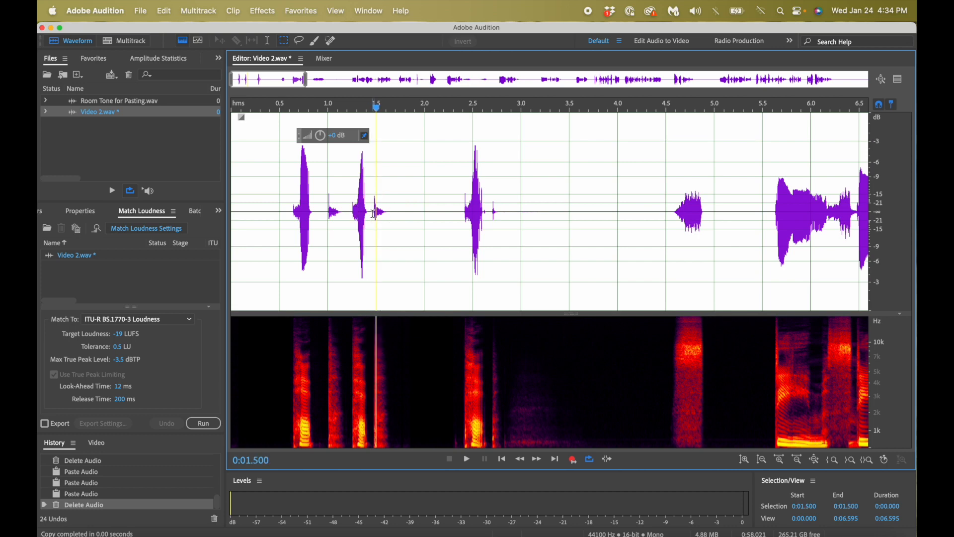
left_click(374, 213)
left_click(374, 213)
left_click(370, 212)
left_click(371, 212)
left_click(369, 213)
left_click(371, 212)
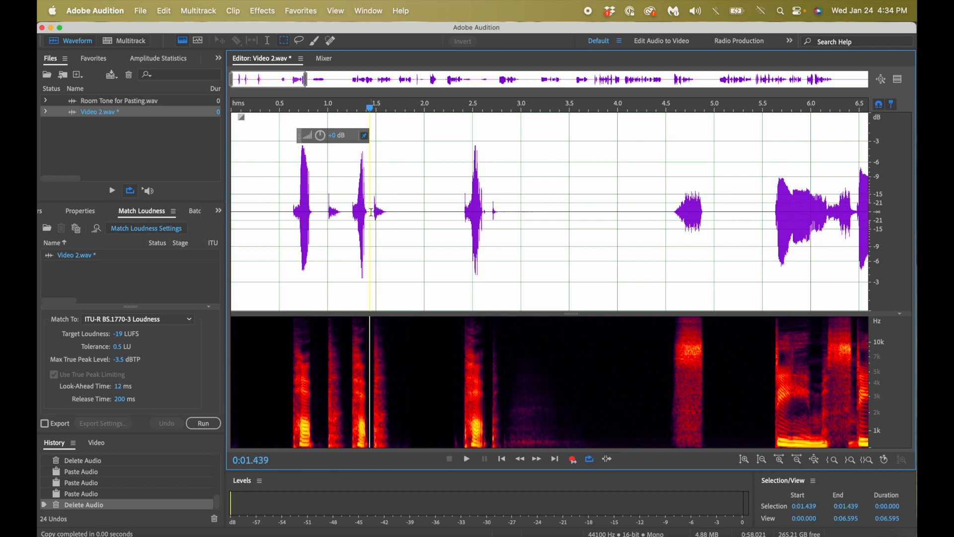
left_click(372, 212)
left_click(373, 212)
left_click(374, 212)
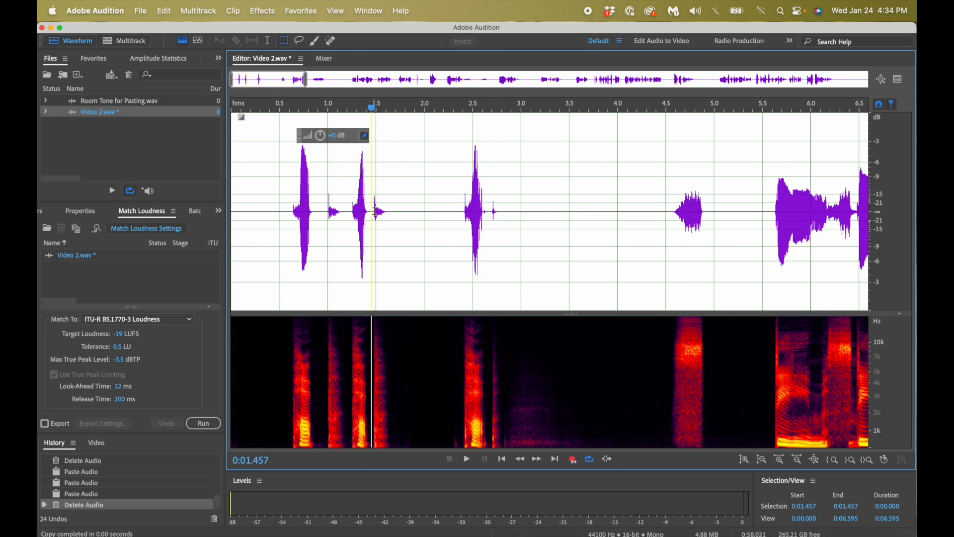
mouse_move(373, 107)
left_mouse_down()
mouse_move(392, 108)
mouse_move(373, 112)
left_mouse_up()
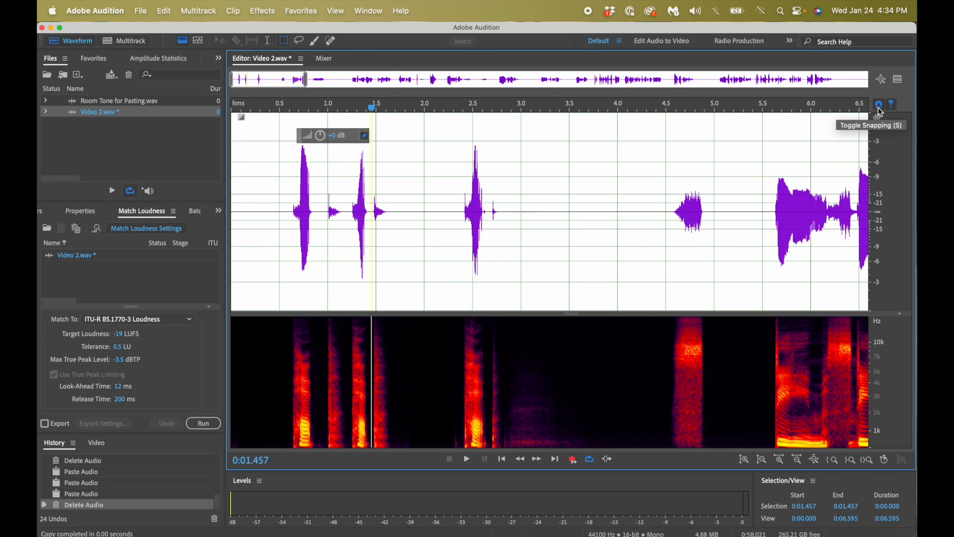
- Try placing the playhead with snapping after the sound near 4.9 seconds, and turn snapping off
left_click_drag(650, 214, 686, 217)
left_click(706, 209)
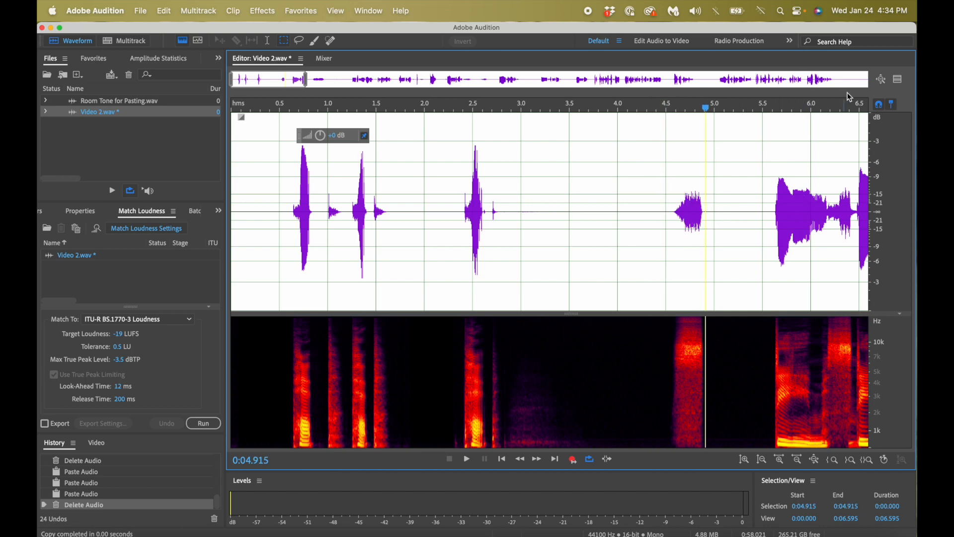
left_click(880, 105)
- Play the opening with the view following the playhead, and again zoomed in with playhead following turned off
left_click(237, 205)
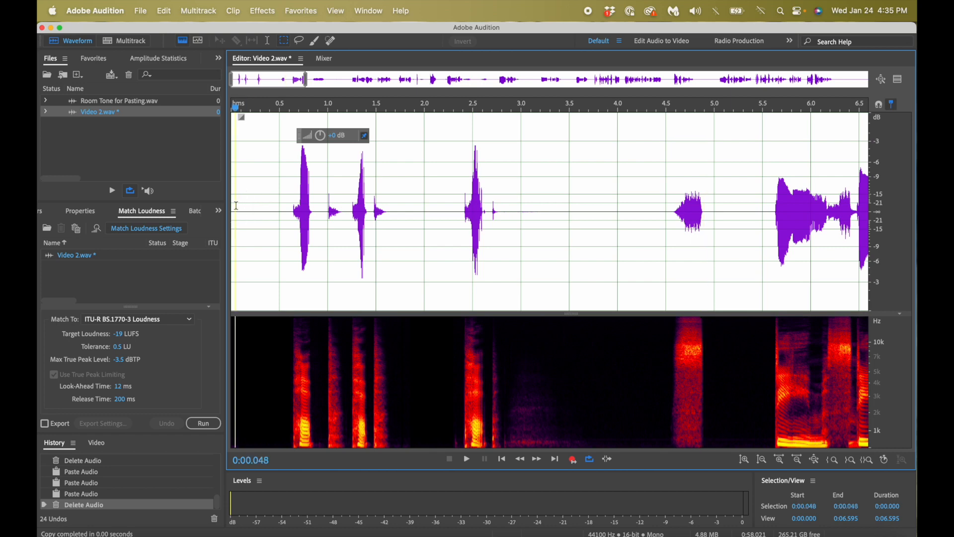
key("space")
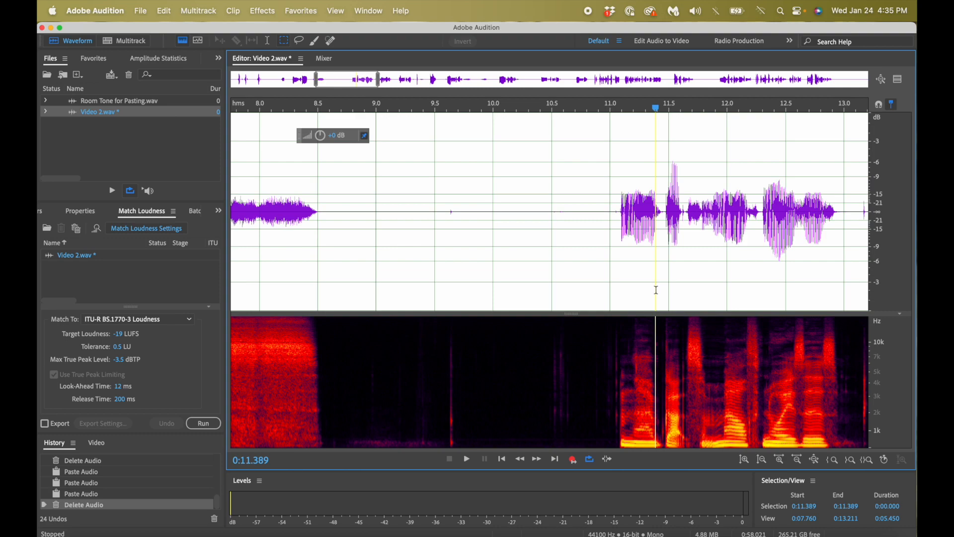
left_click_drag(377, 85, 292, 83)
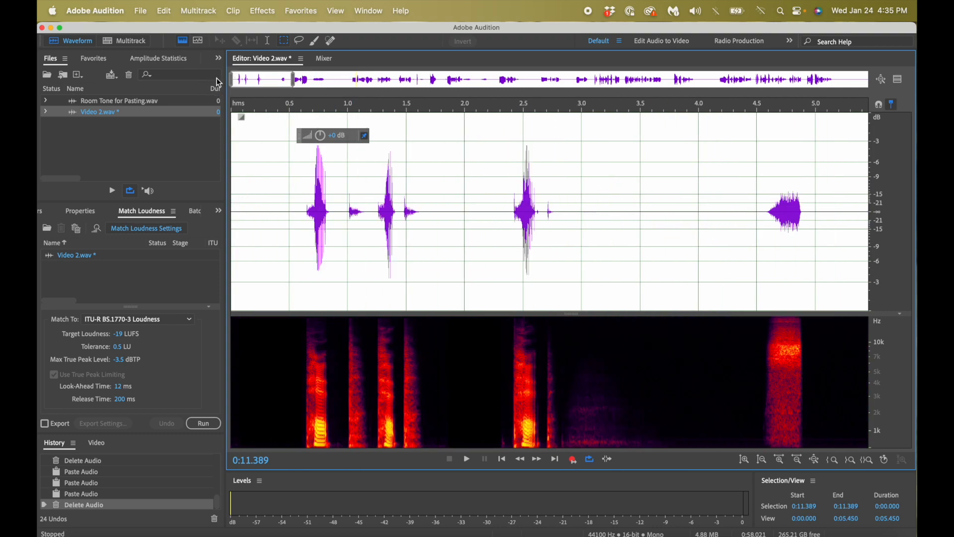
scroll(390, 202, "up", 5)
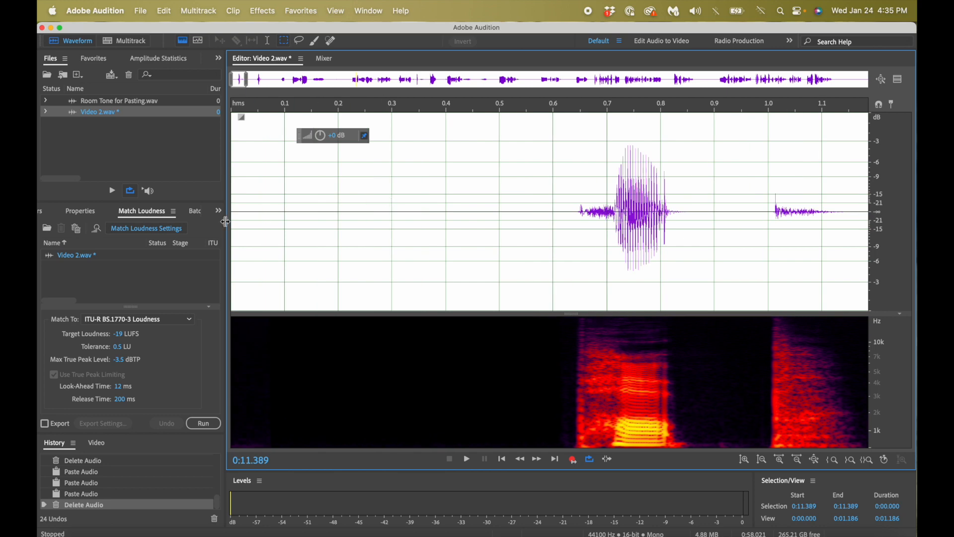
left_click(240, 209)
key("space")
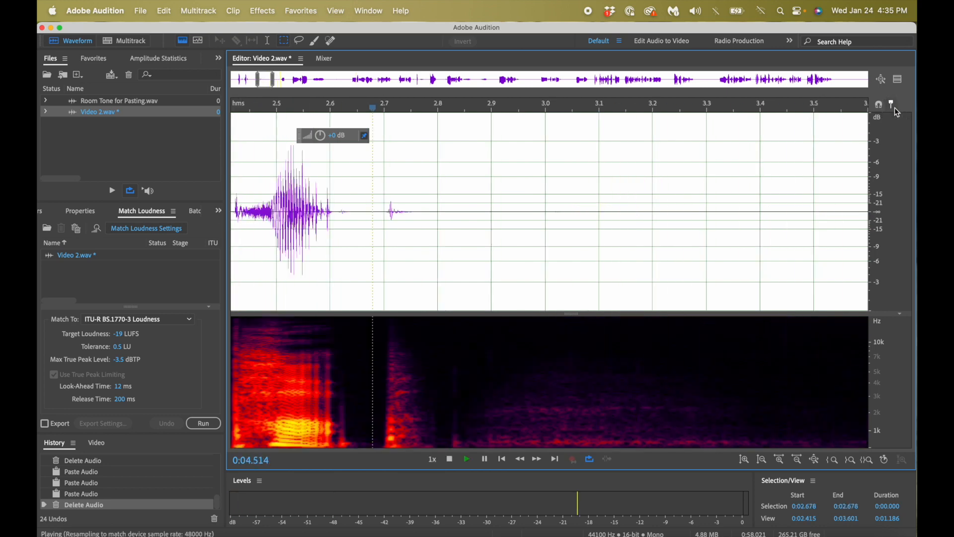
key("space")
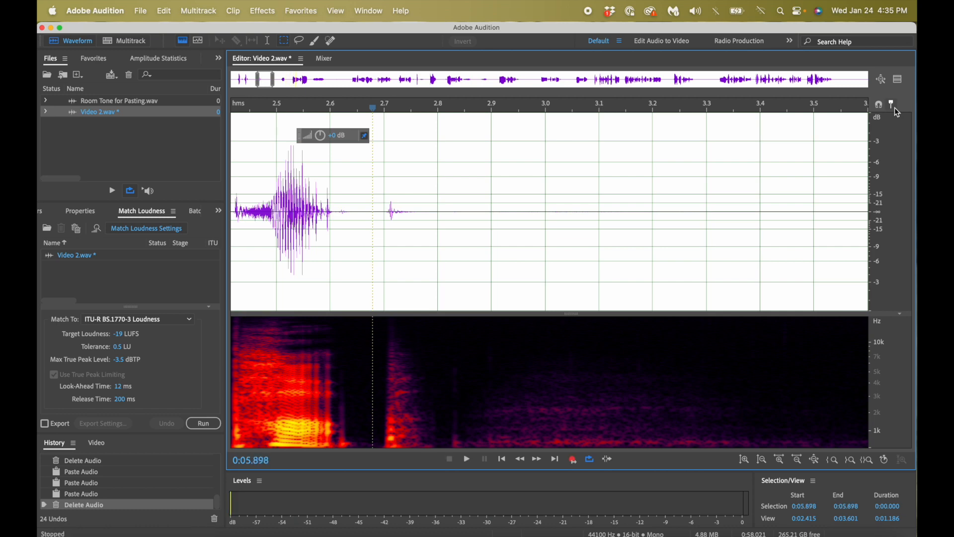
- Turn playhead following back on and play the opening from about 0.52 seconds with its first five seconds in view
left_click(892, 107)
scroll(653, 243, "down", 5)
scroll(654, 242, "down", 6)
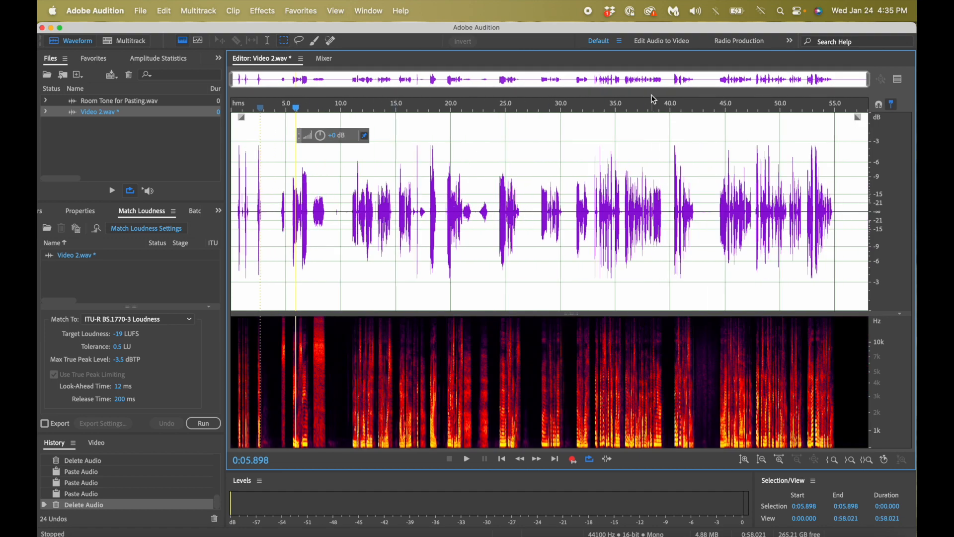
left_click_drag(866, 88, 280, 108)
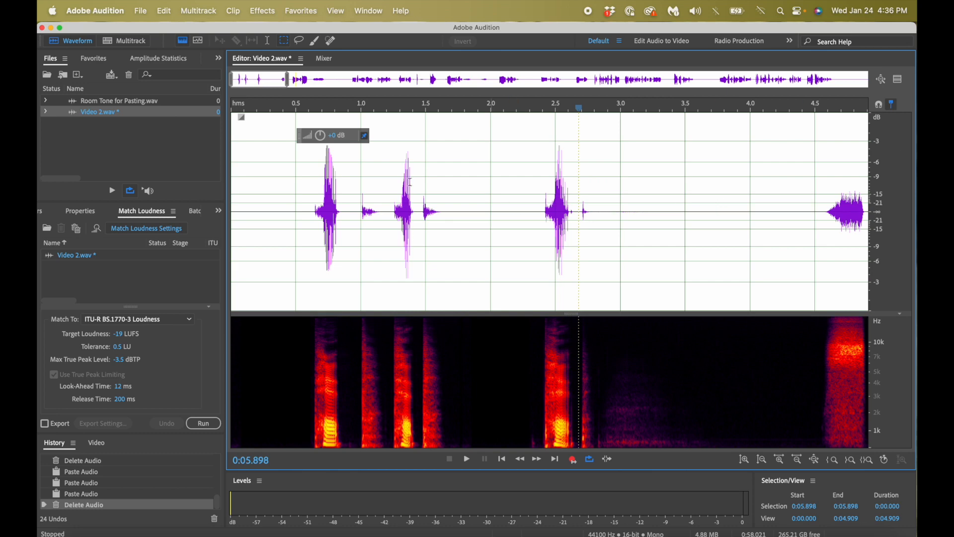
left_click(298, 181)
key("space")
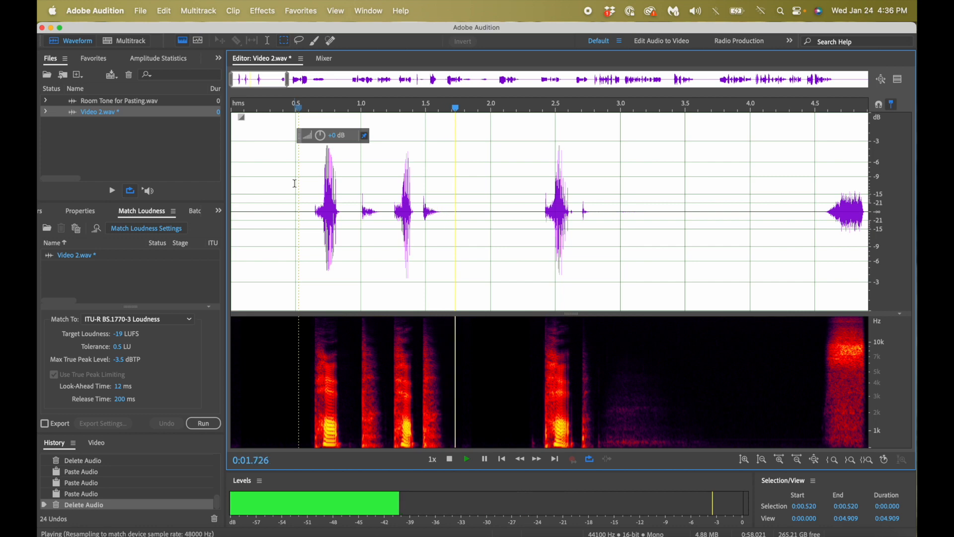
key("space")
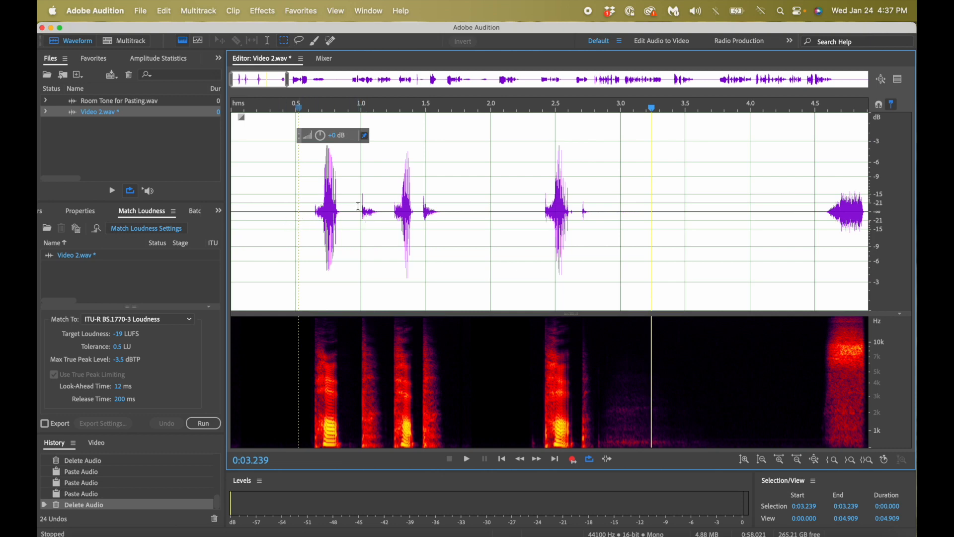
- Play short passages starting just before the quiet sound at about 1.0 second
left_click(356, 202)
key("space")
key("space")
left_click(362, 216)
key("space")
key("space")
- Select the lowest frequencies from about 1.49 to 1.69 seconds in the spectrogram and amplify them in five increments
scroll(378, 226, "up", 3)
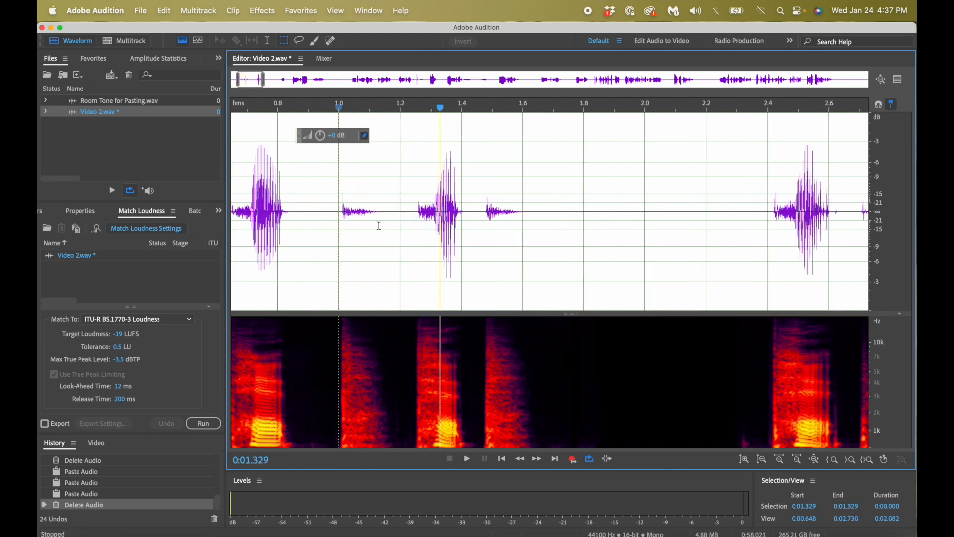
right_click(378, 226)
left_click(312, 150)
left_click_drag(488, 438, 548, 449)
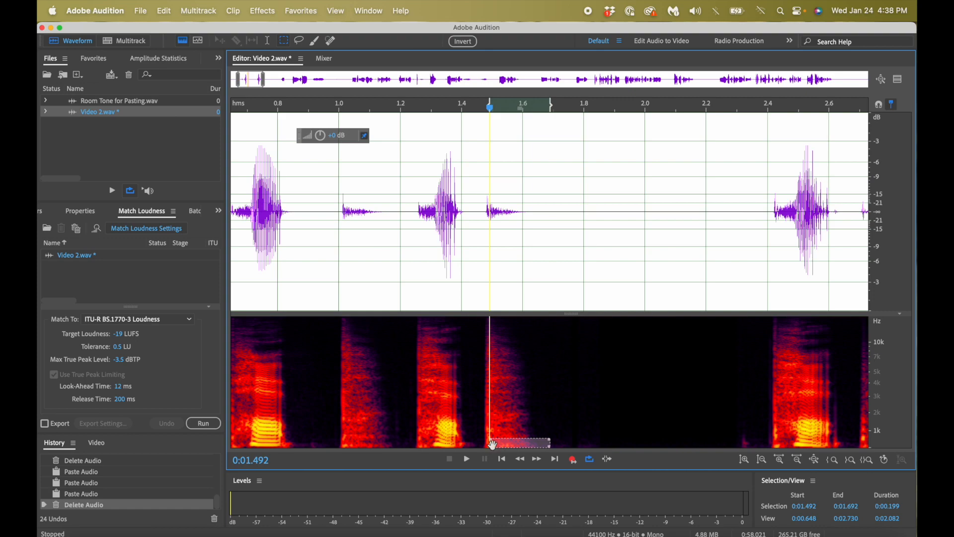
key("alt+Up")
key("alt+Up")
key("alt+Up")
key("alt+Up")
key("alt+Up")
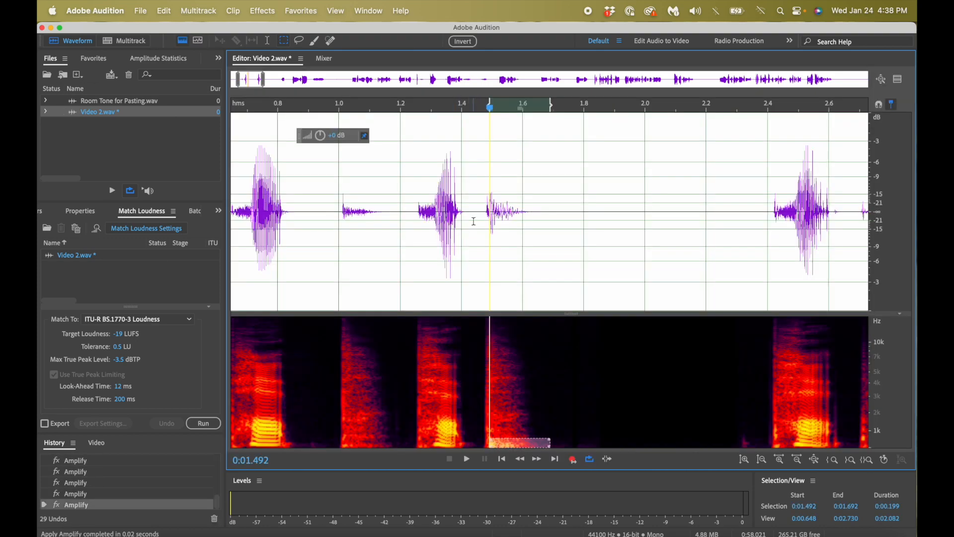
- Play the amplified sound between about 1.46 and 1.68 seconds, and once more starting from about 1.44 seconds
left_click(479, 213)
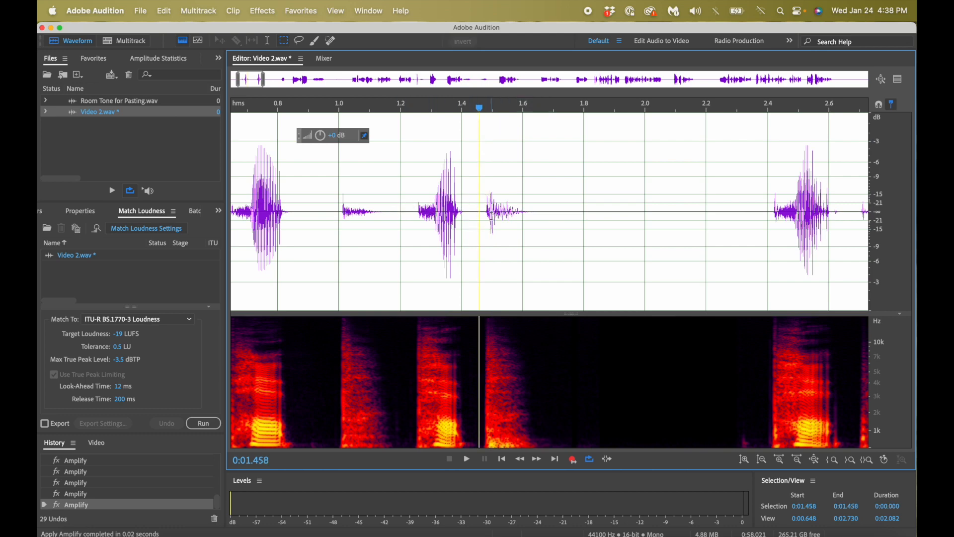
left_click_drag(481, 215, 549, 221)
key("space")
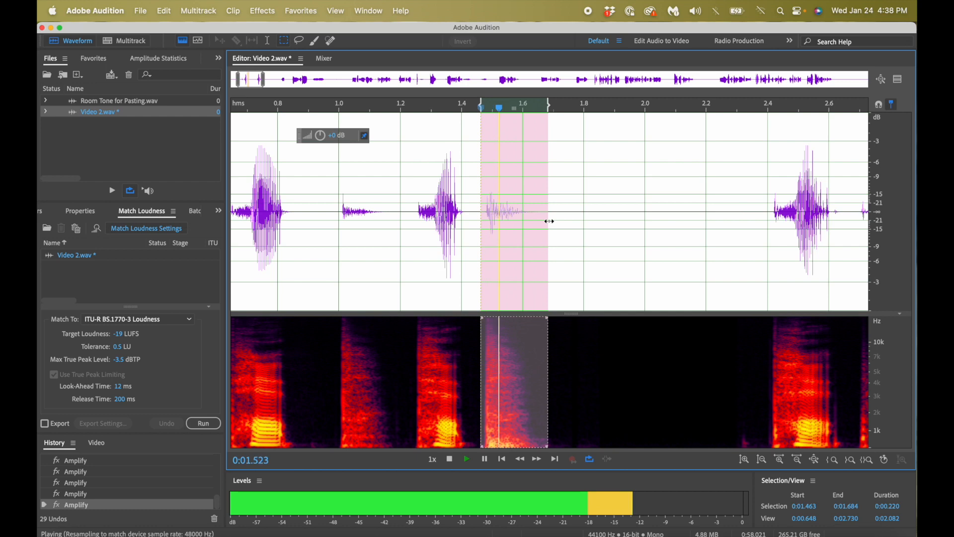
left_click(525, 203)
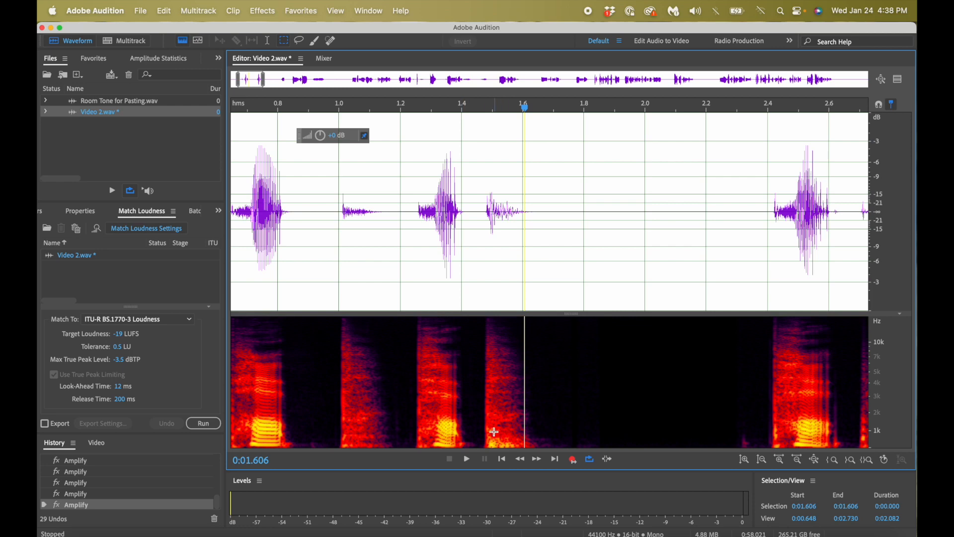
left_click(475, 212)
key("space")
key("space")
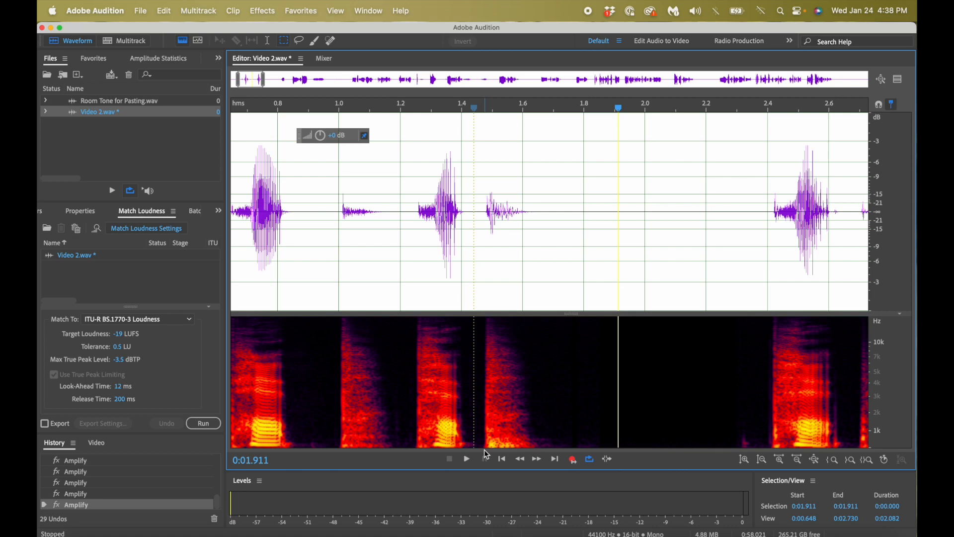
- Select the lowest frequencies of the amplified sound from about 1.49 to 1.65 seconds in the spectrogram
left_click_drag(489, 437, 538, 453)
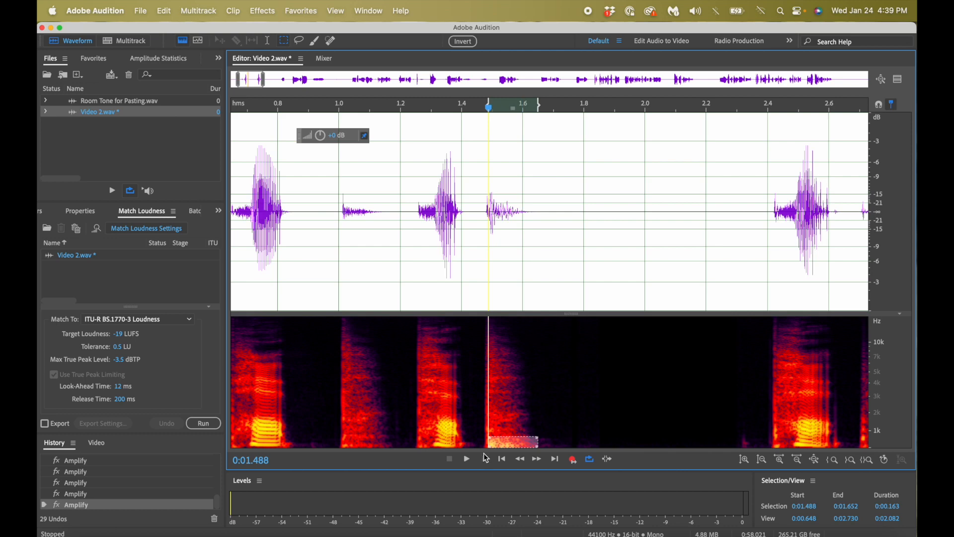
mouse_move(489, 443)
left_mouse_down()
mouse_move(480, 445)
mouse_move(491, 450)
left_mouse_up()
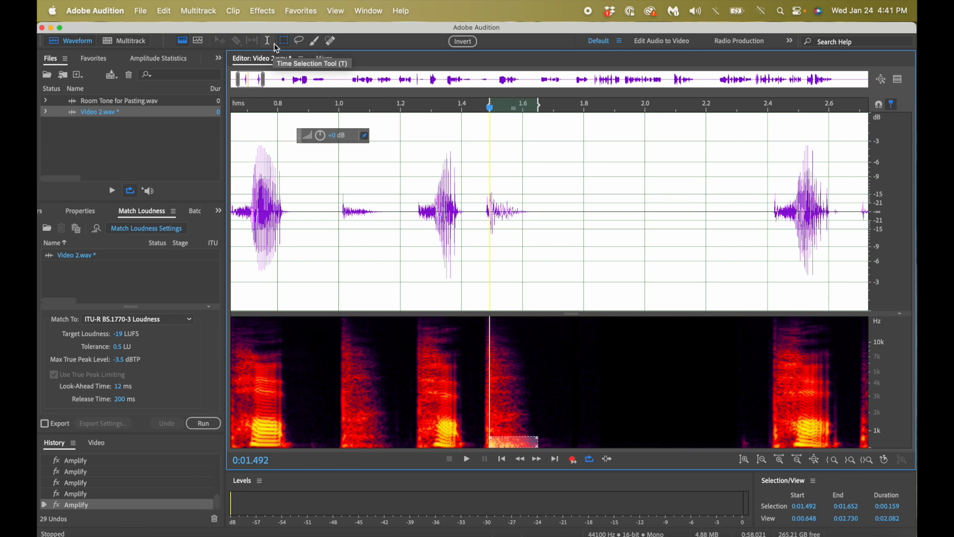
- Record a favorite that applies Amplify at -5 dB to the selected low frequencies, and cancel saving it
left_click(96, 60)
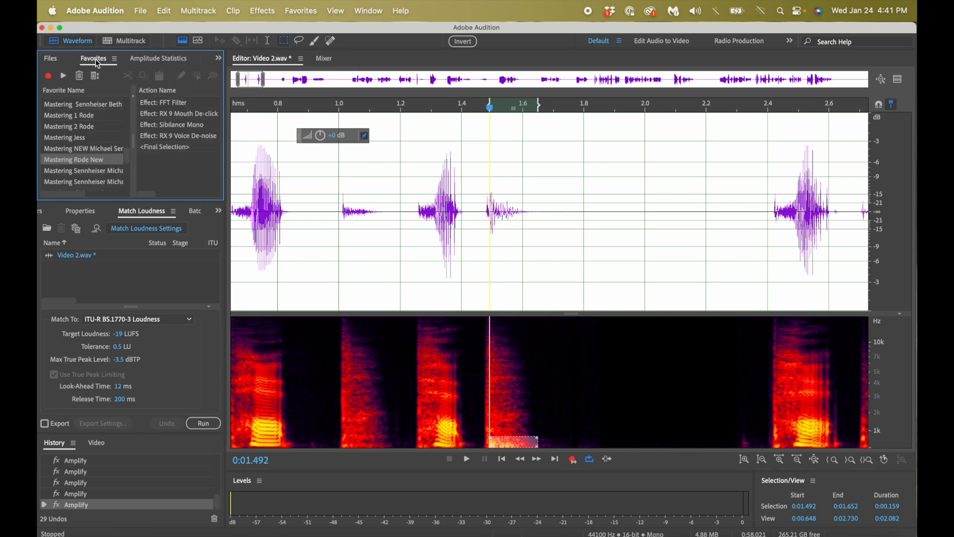
left_click(47, 77)
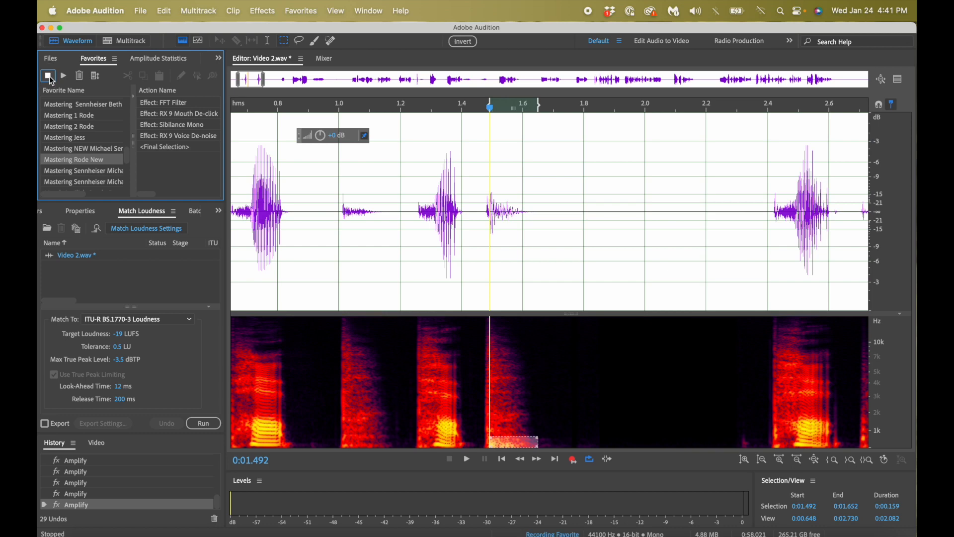
left_click(263, 11)
mouse_move(330, 165)
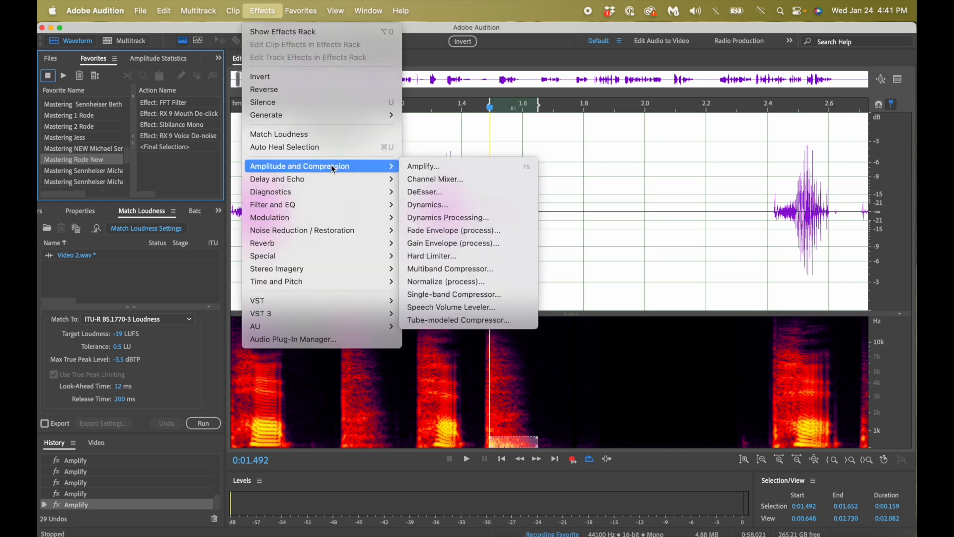
left_click(438, 166)
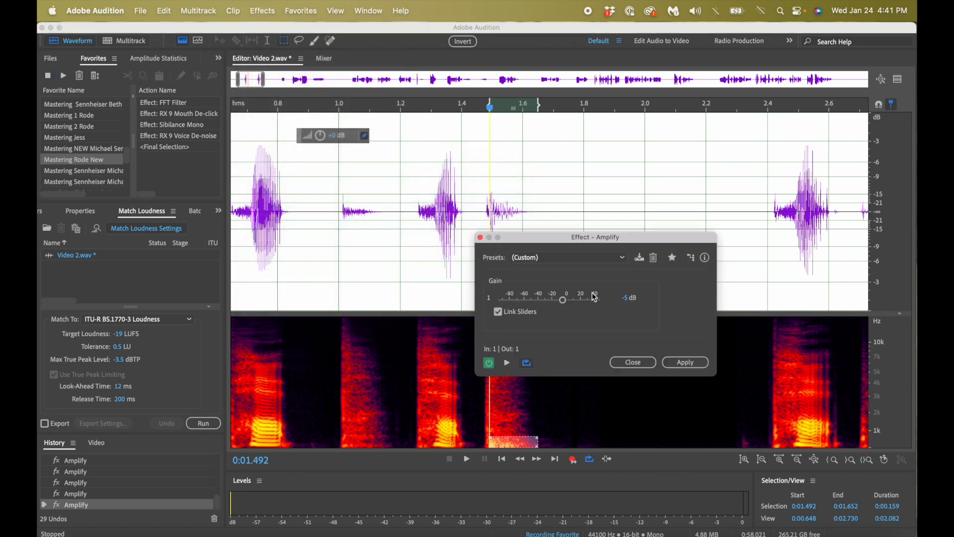
left_click(627, 300)
key("Return")
left_click(688, 364)
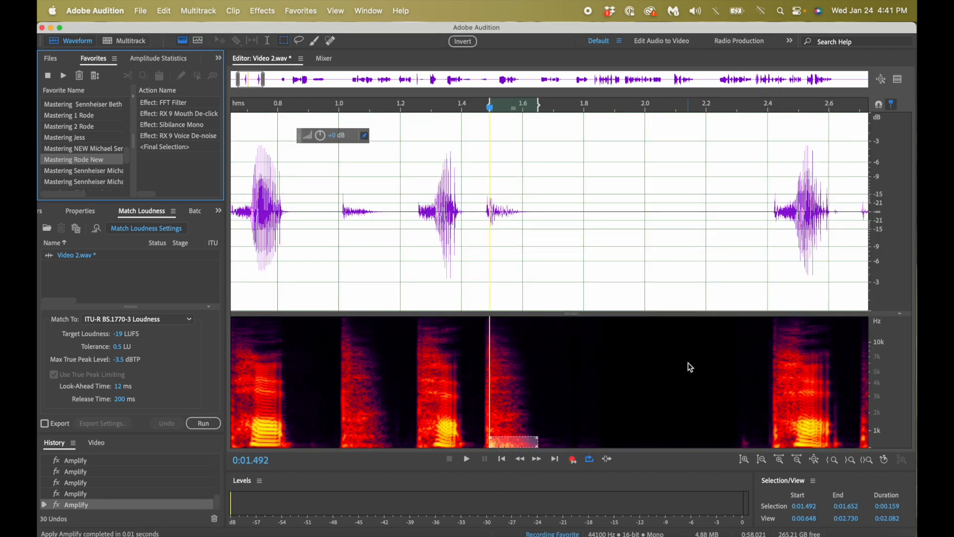
left_click(48, 77)
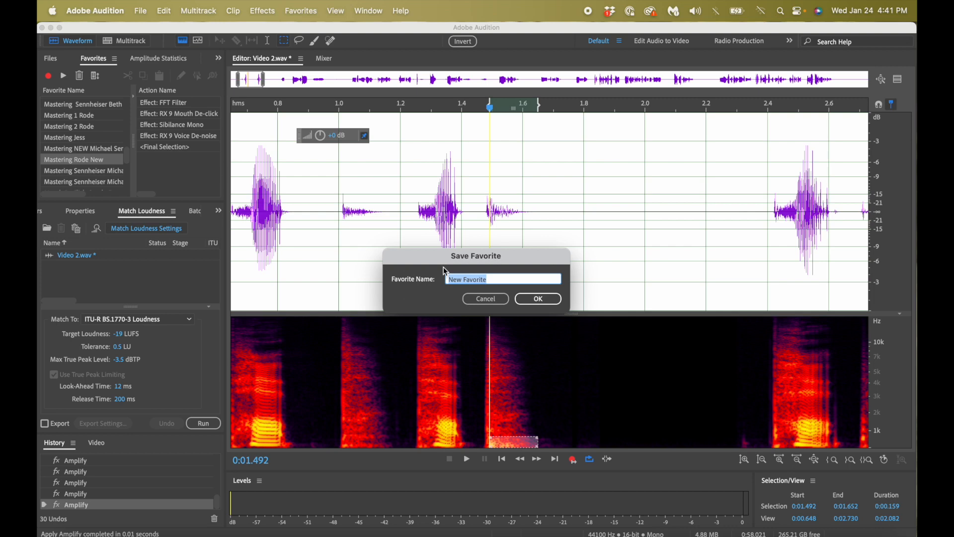
left_click(486, 299)
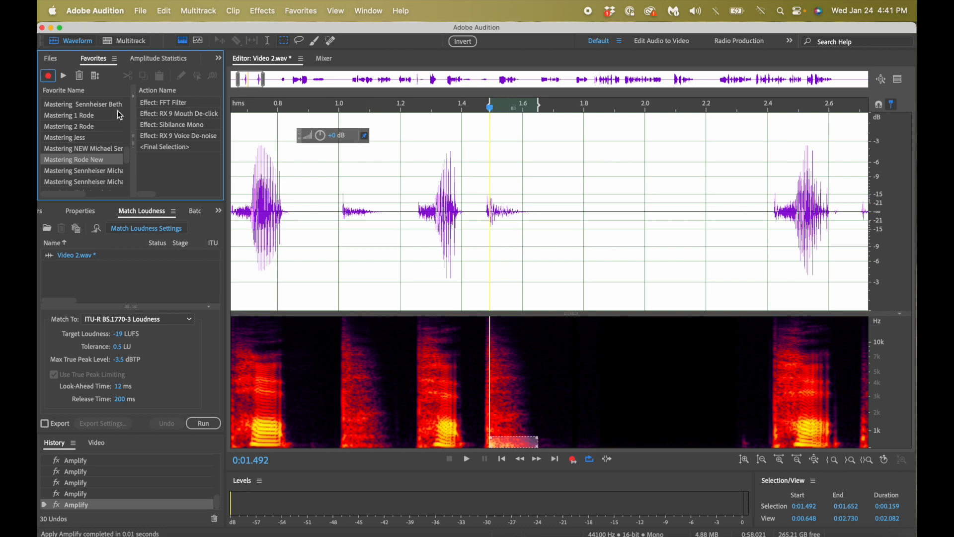
- Record another favorite that applies Amplify at -15 dB to the same selection, and cancel saving it
left_click(49, 78)
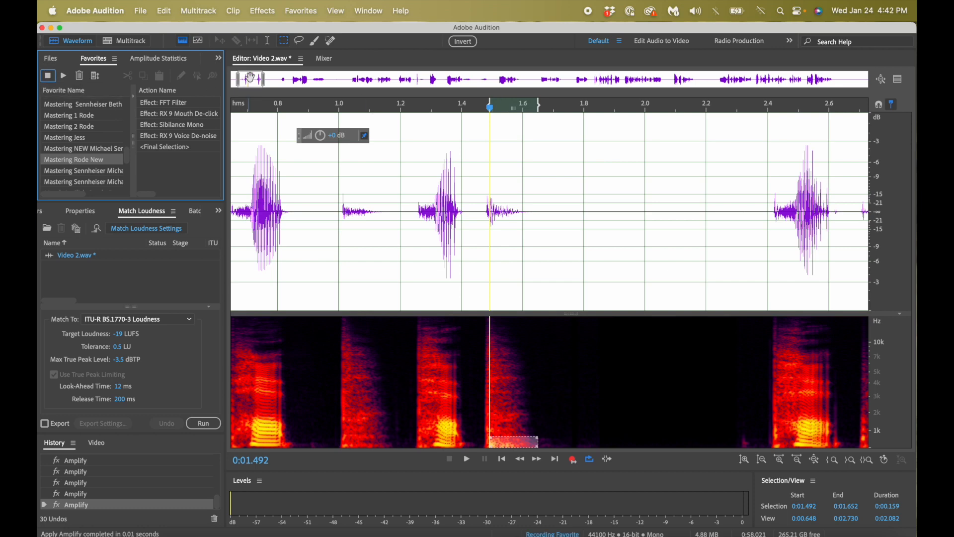
left_click(271, 15)
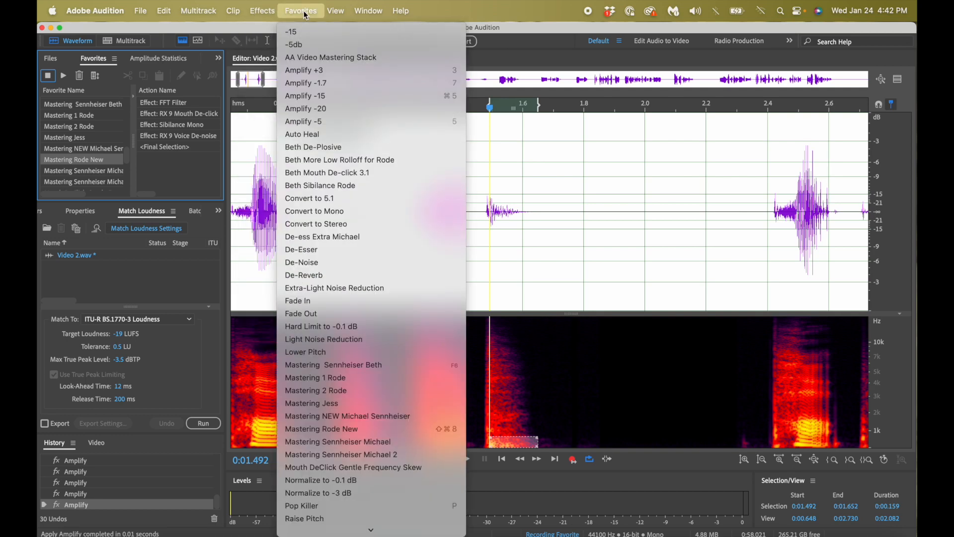
left_click(159, 18)
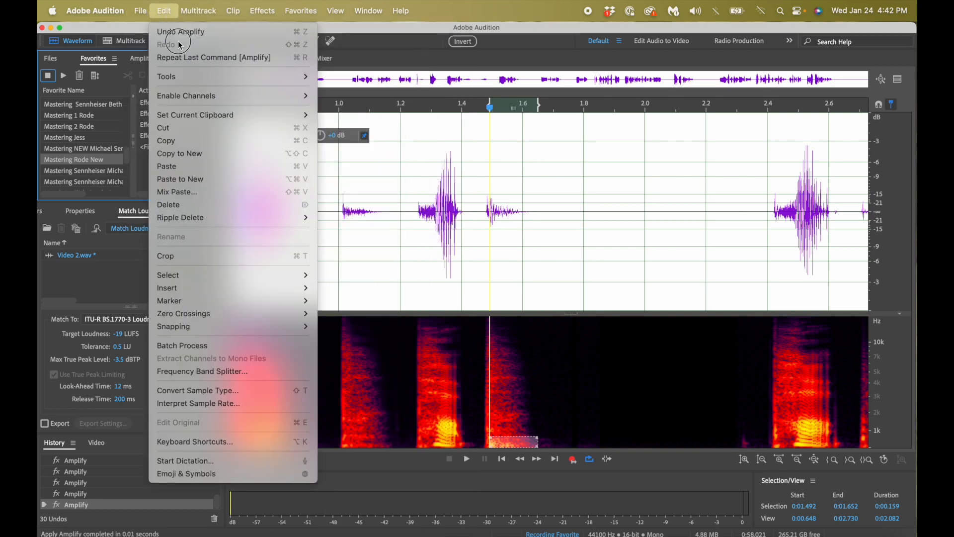
left_click(191, 60)
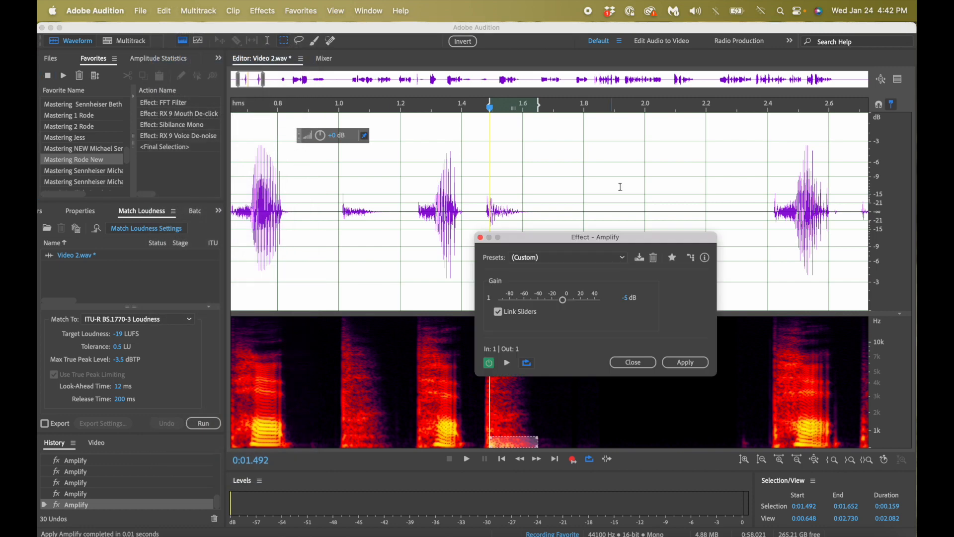
left_click(626, 298)
type("-15")
left_click(691, 360)
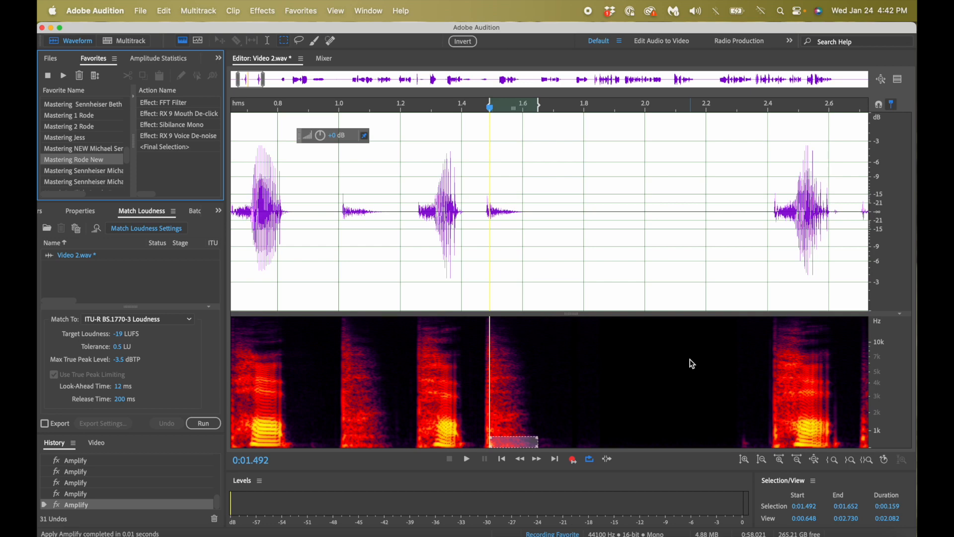
left_click(50, 78)
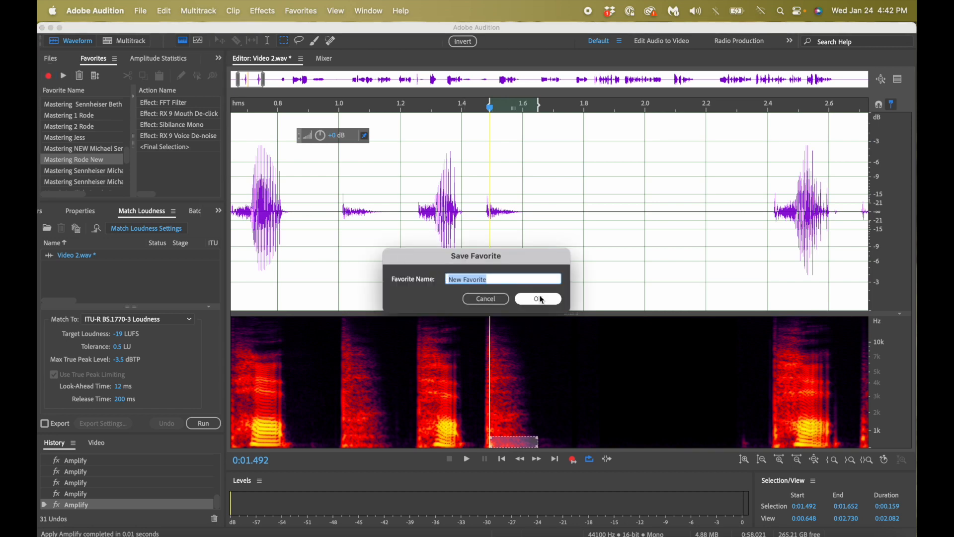
left_click(486, 299)
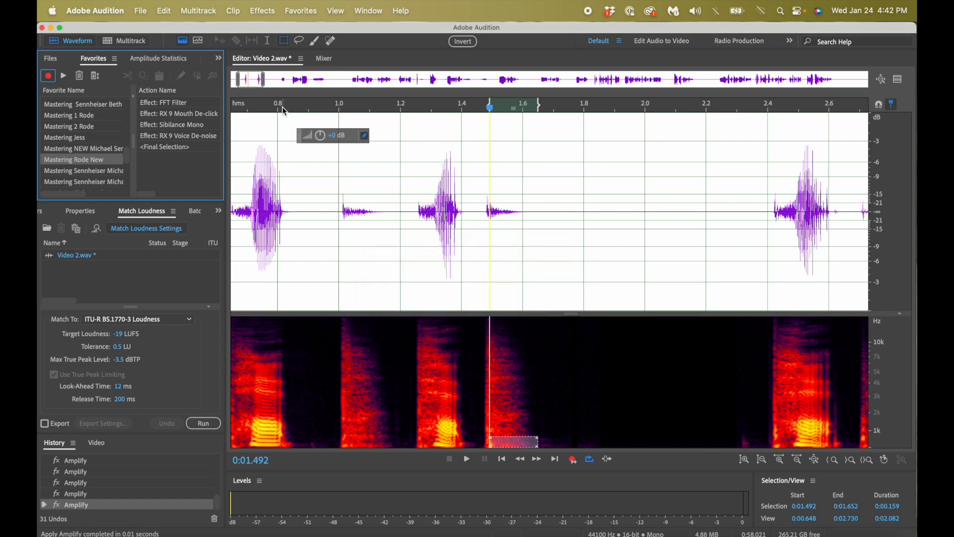
- Undo the last two Amplify edits and reselect the sound's lowest frequencies from about 1.49 to 1.65 seconds in the spectrogram
key("super+z")
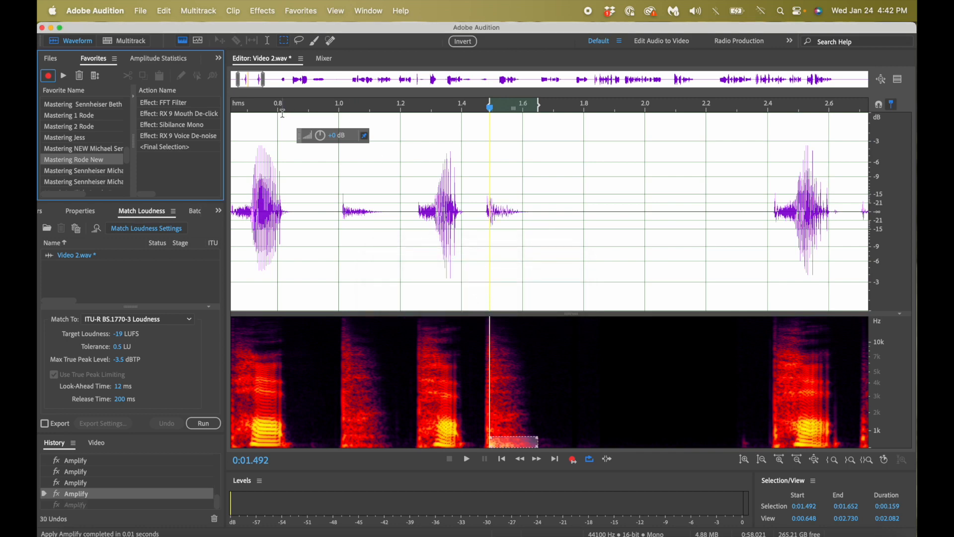
key("super+z")
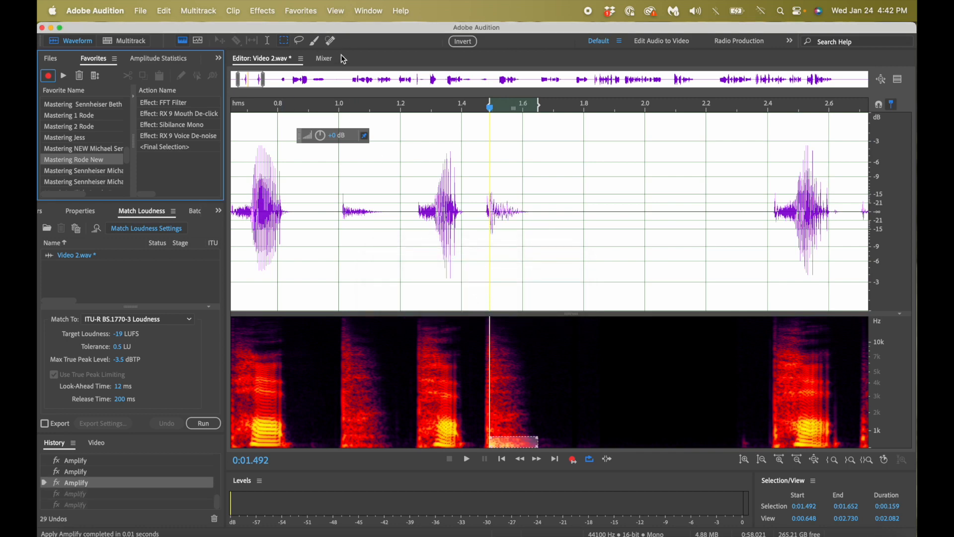
left_click(484, 219)
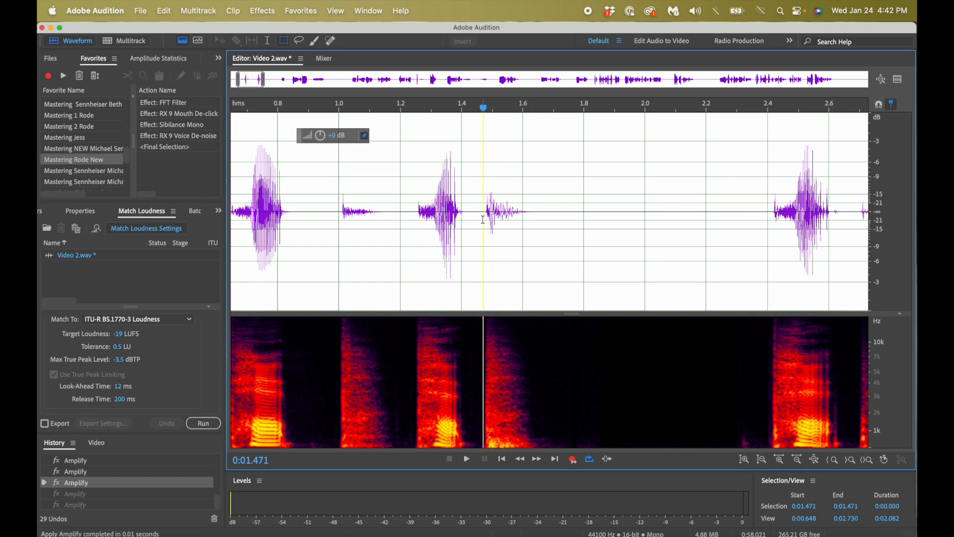
left_click_drag(488, 433, 538, 449)
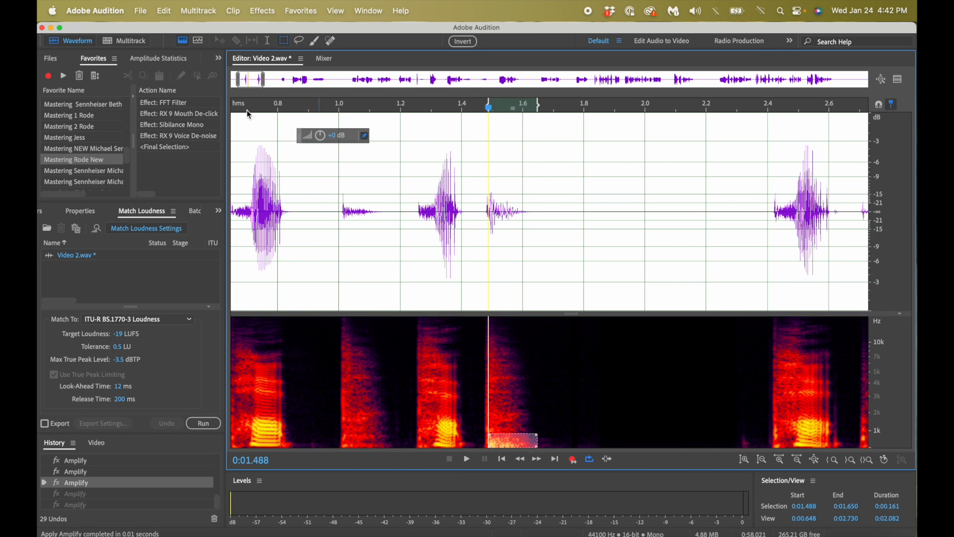
- Search the keyboard shortcuts for "Amplify" and examine the keys assigned to the Amplify -5 and Amplify -15 favorites
left_click(165, 12)
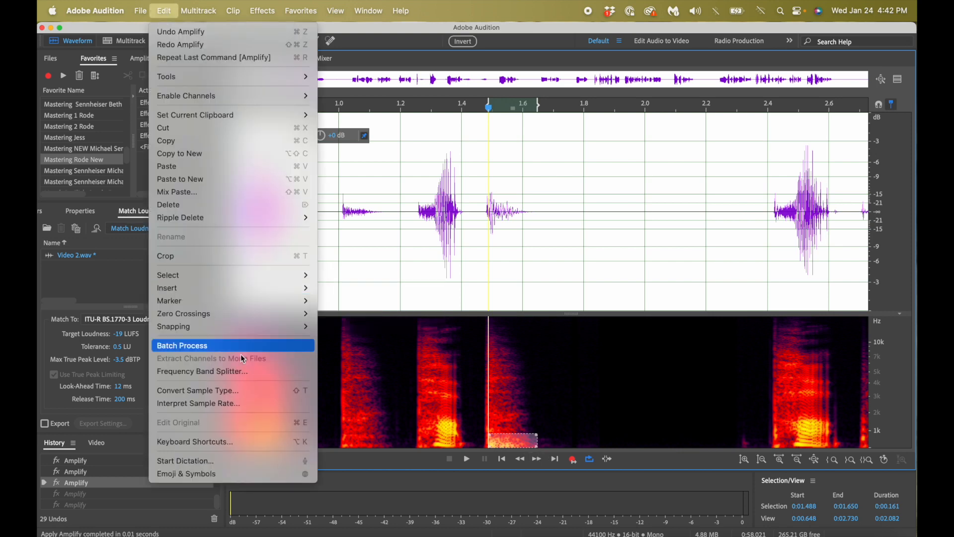
left_click(254, 443)
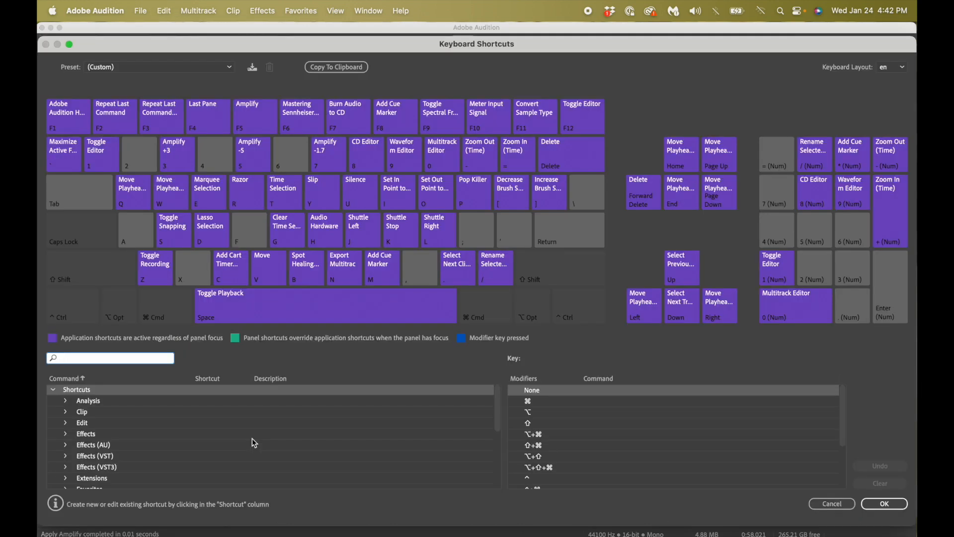
type("Am")
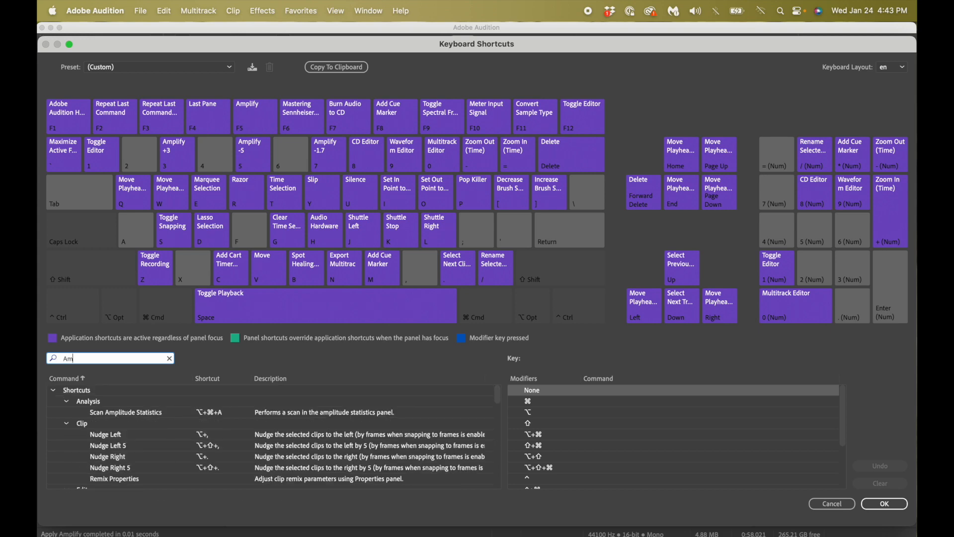
type("plify")
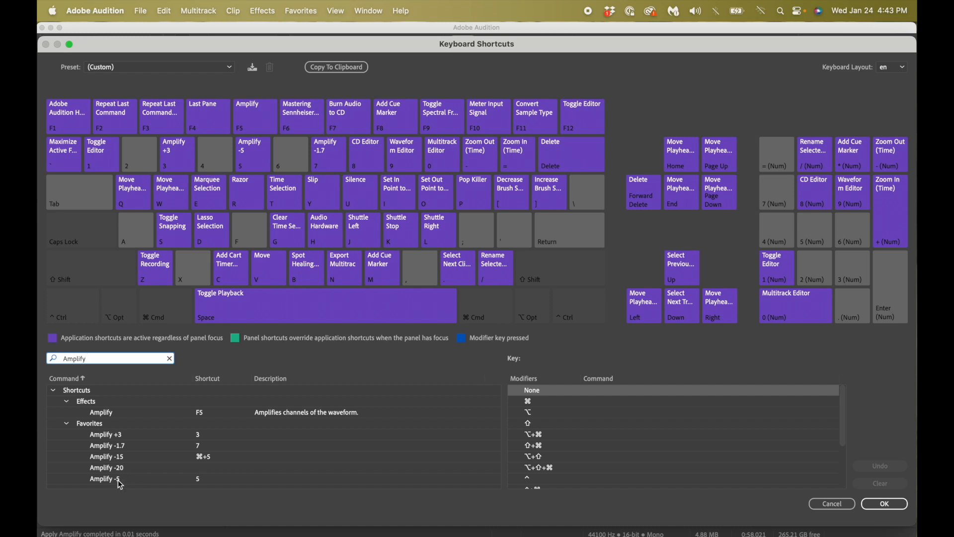
left_click(120, 484)
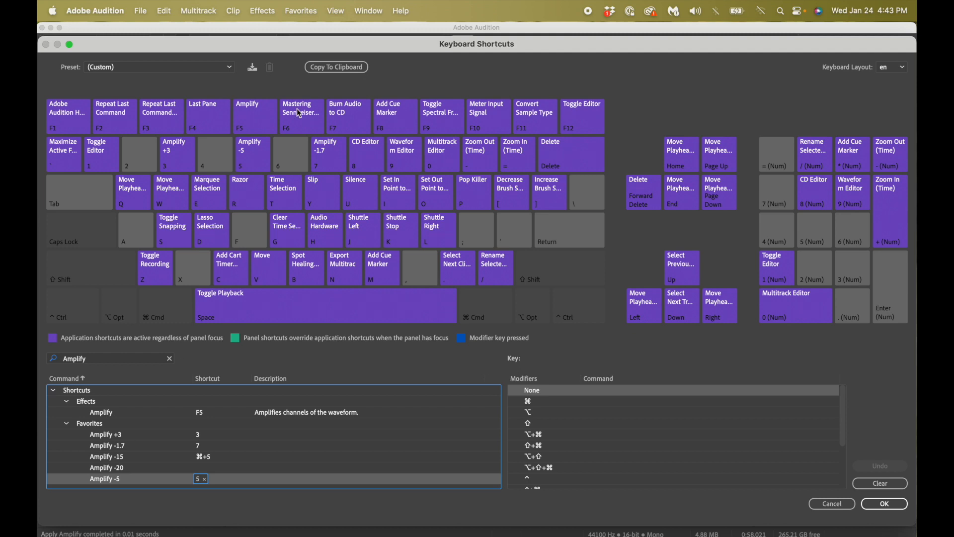
mouse_move(246, 162)
left_mouse_down()
mouse_move(206, 477)
mouse_move(207, 351)
mouse_move(241, 158)
left_mouse_up()
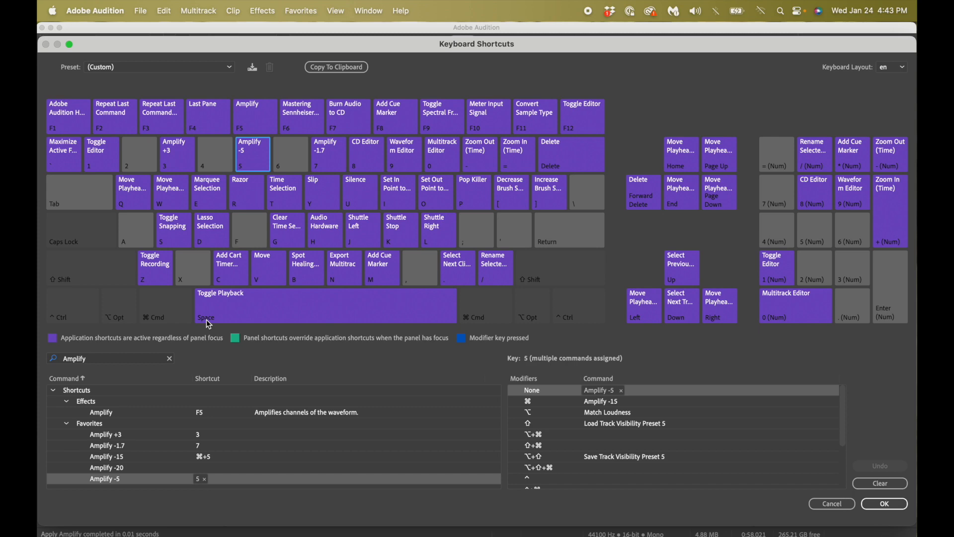
left_click(161, 457)
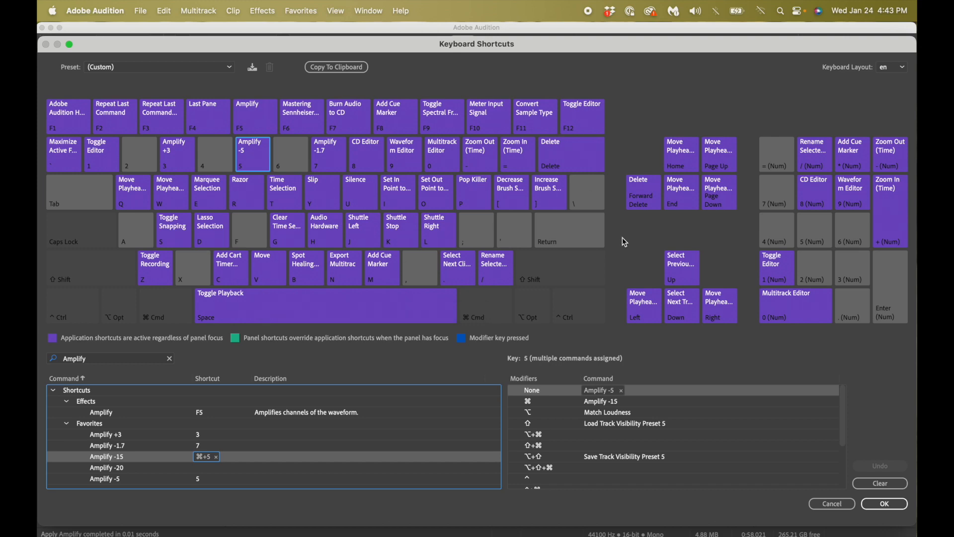
key("super")
left_click(886, 504)
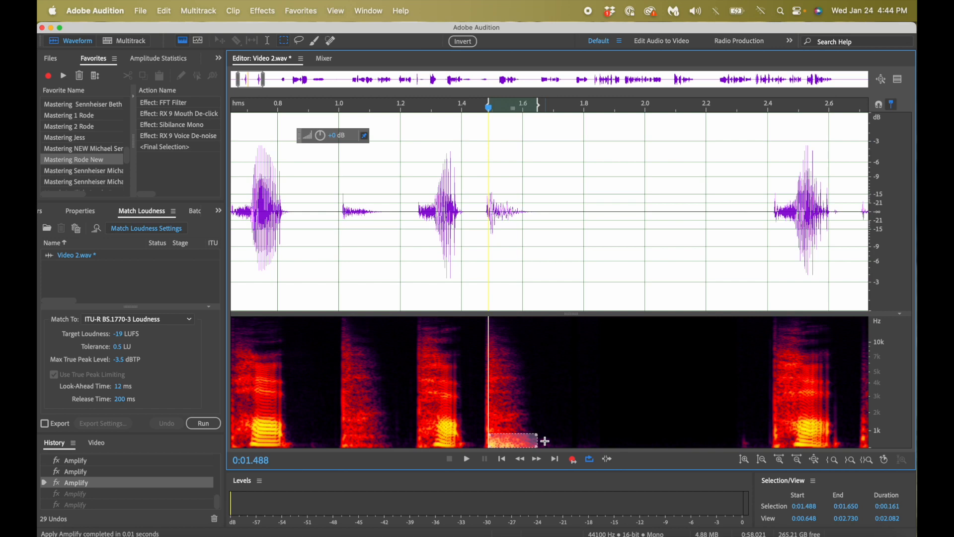
- Lower the volume of the selected low frequencies in two Amplify increments and play the result from about 1.46 seconds
key("alt+Down")
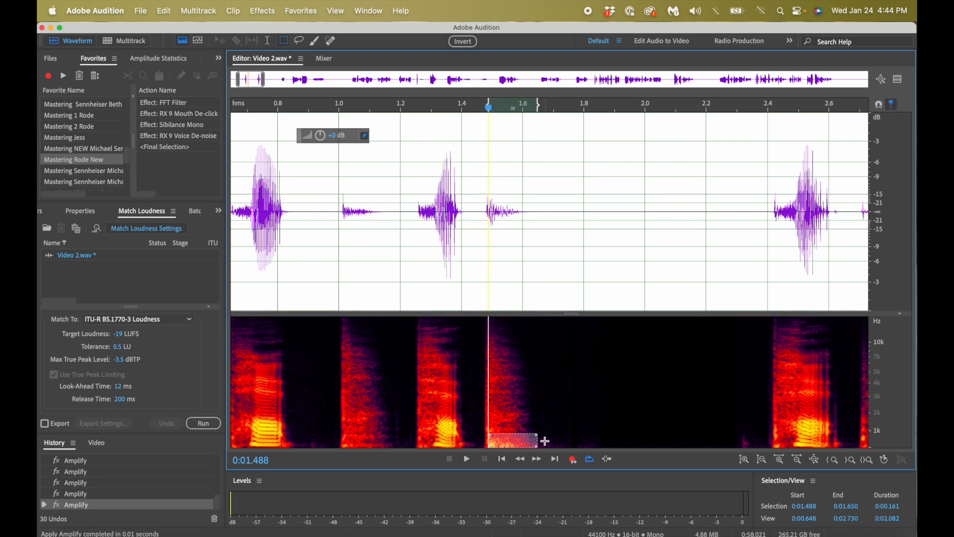
key("alt+Down")
left_click(479, 213)
key("space")
key("space")
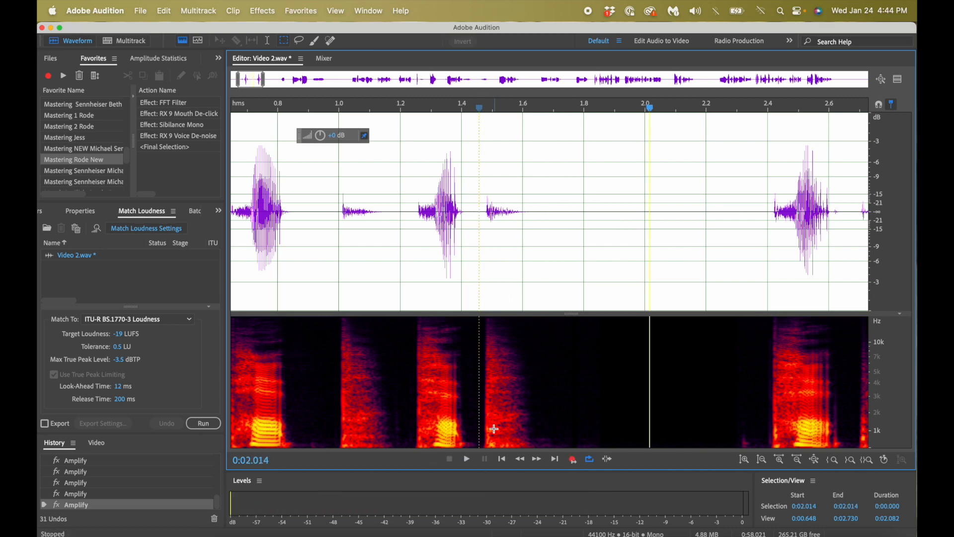
- Lower the lowest frequencies from about 1.49 to 1.64 seconds by one more Amplify increment and play from about 1.47 seconds
left_click_drag(488, 439, 536, 456)
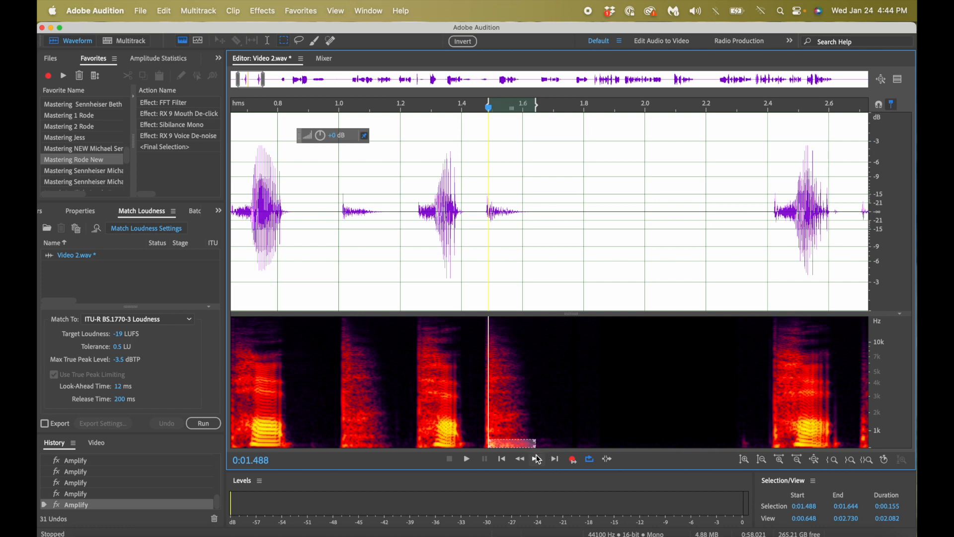
left_click(482, 211)
key("space")
key("space")
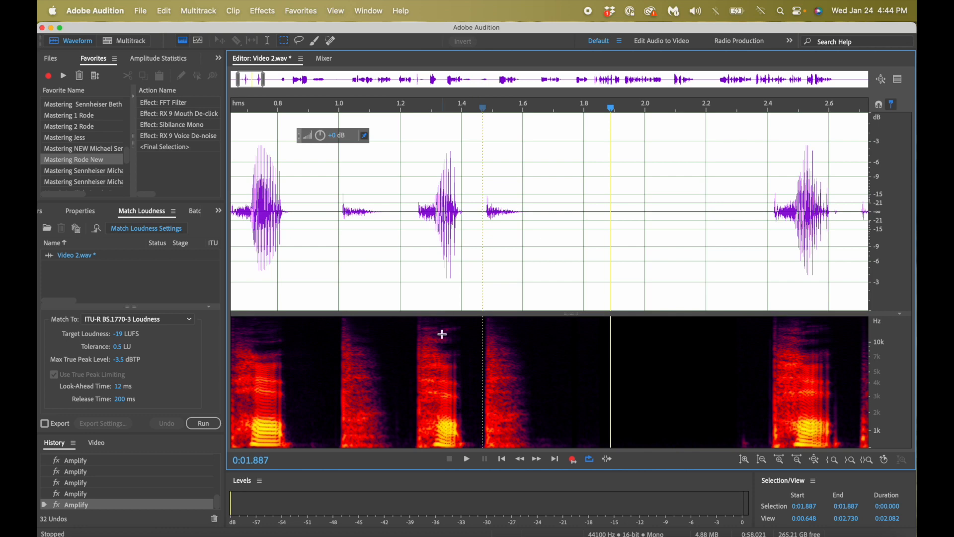
- Select the lowest frequencies from about 1.49 to 1.65 seconds in the spectrogram and lower them in three Amplify increments
left_click(490, 439)
left_click_drag(490, 440, 539, 457)
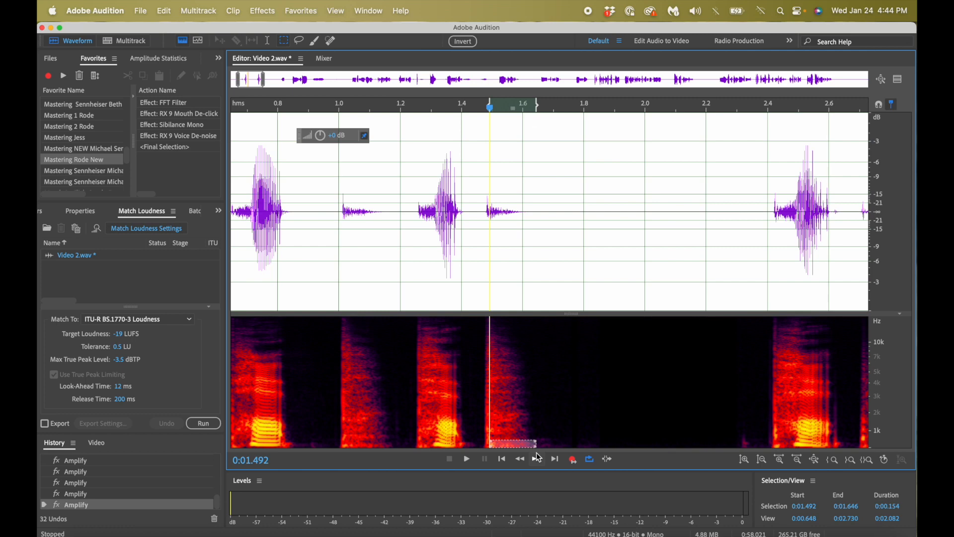
key("shift+r")
key("shift+r")
key("shift+r")
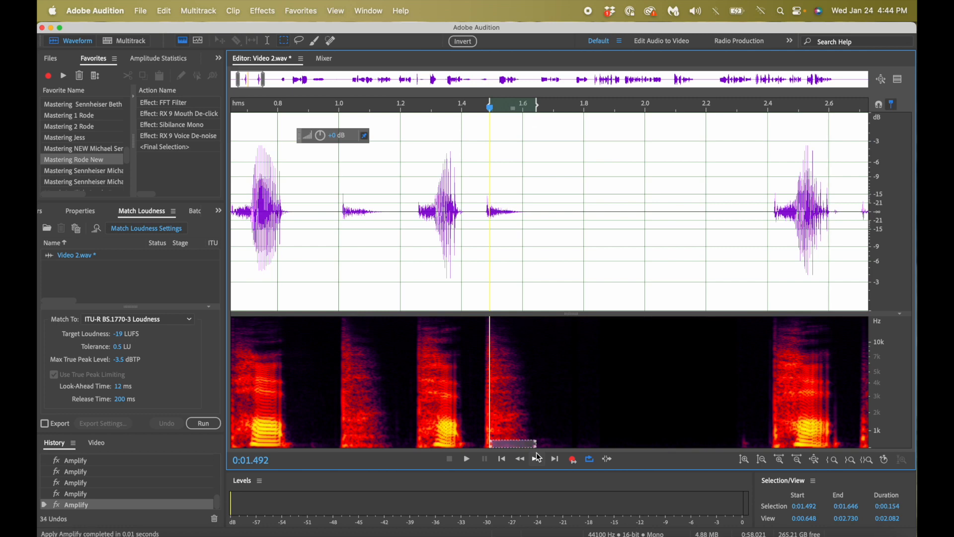
- Play the reduced sound from about 1.44 seconds and undo the last Amplify reduction
left_click(474, 200)
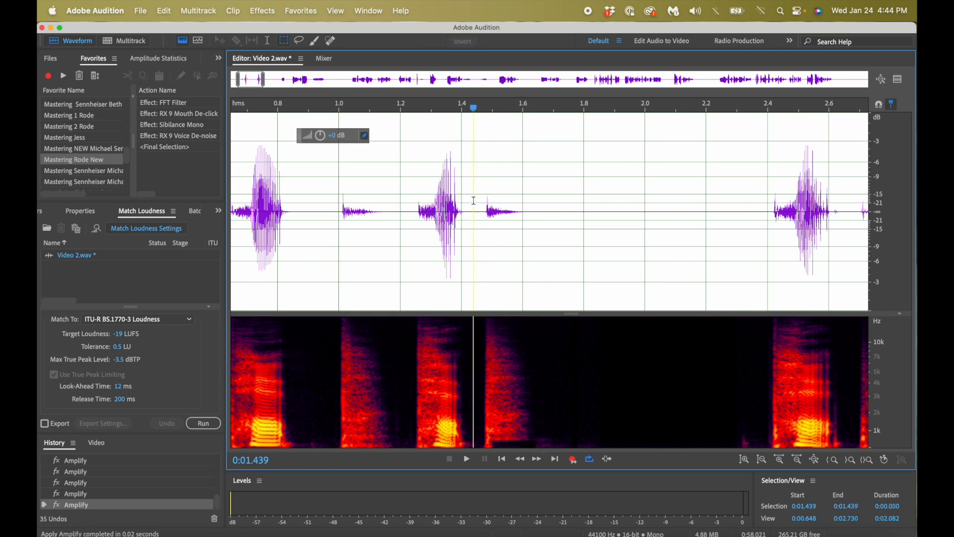
key("space")
key("space")
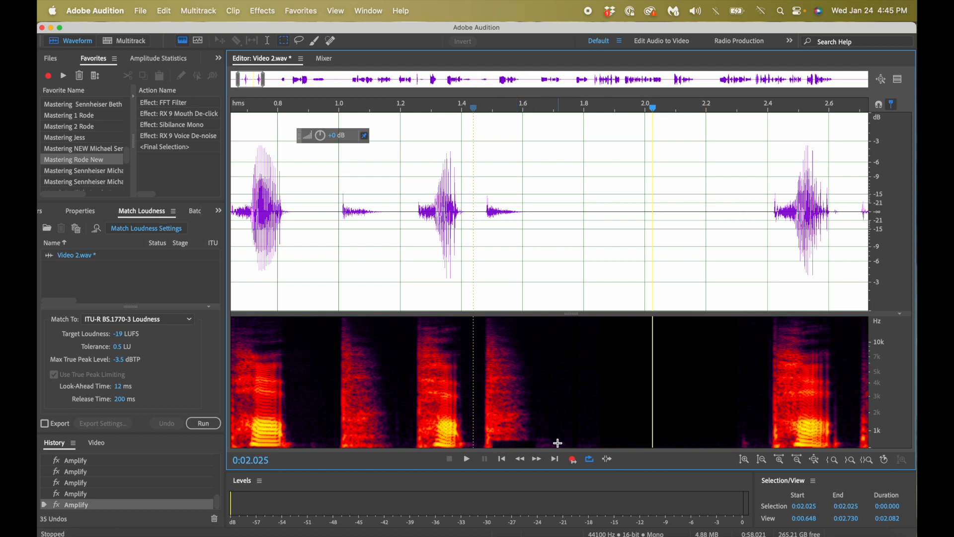
key("super+z")
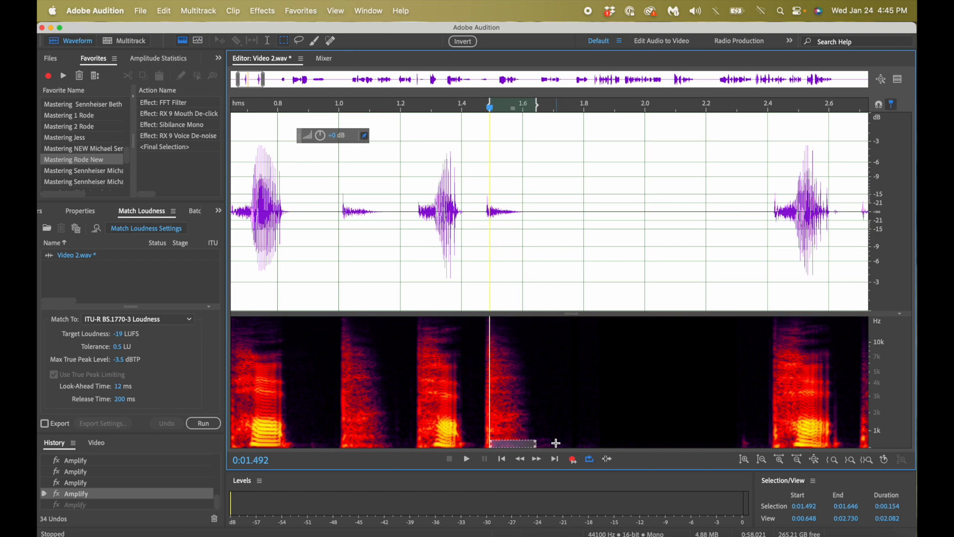
- Undo one more Amplify reduction of the low frequencies and play the result from about 1.46 seconds
key("super+z")
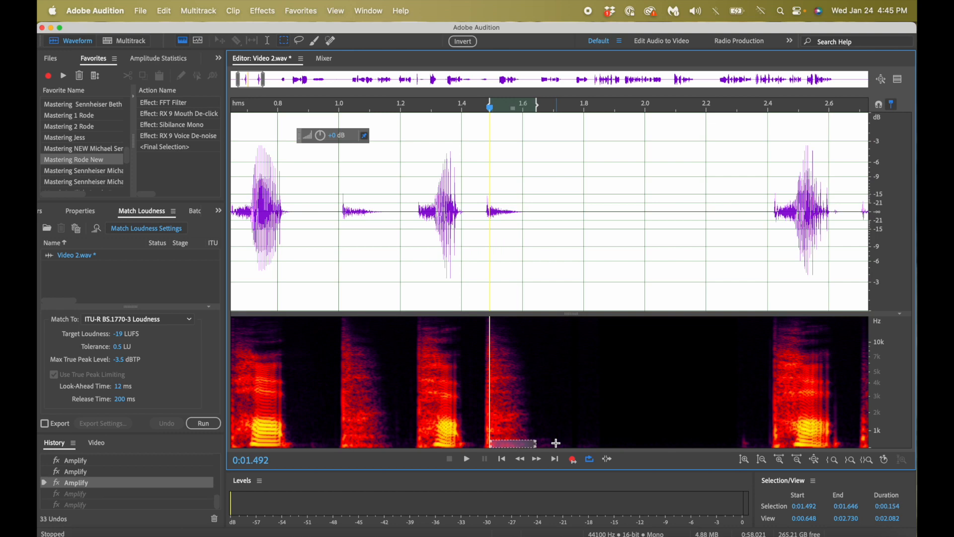
left_click(480, 212)
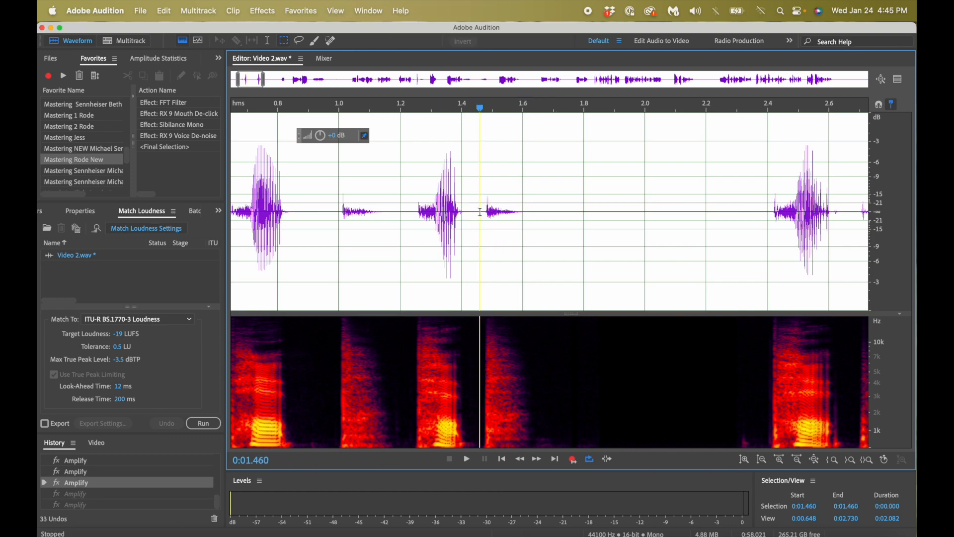
key("space")
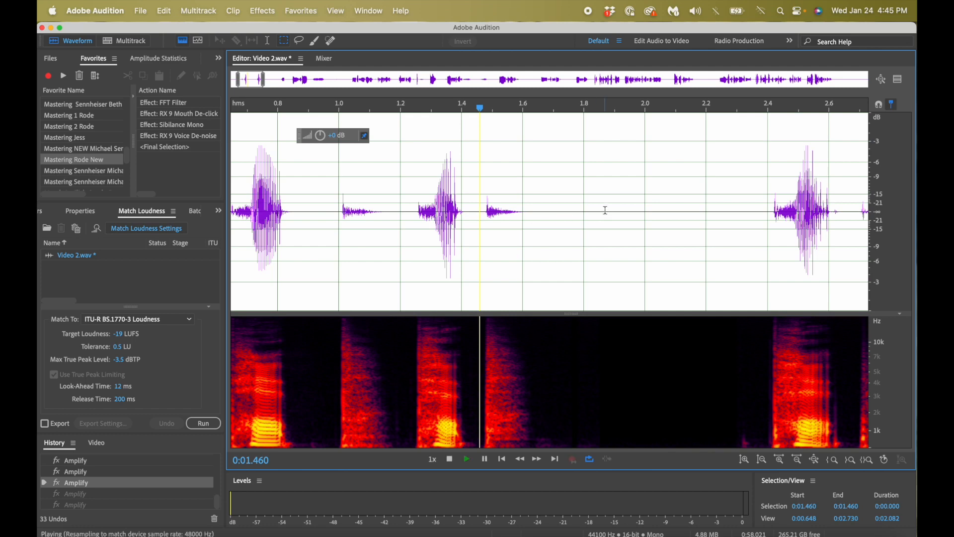
key("space")
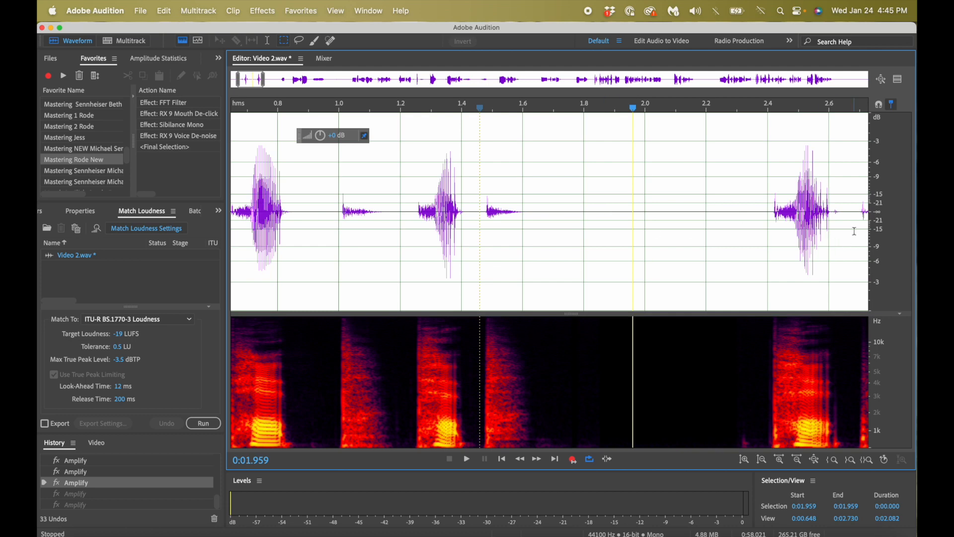
- Play the following hissing sounds and speech from about 4.41 to 8.79 seconds
scroll(721, 295, "down", 5)
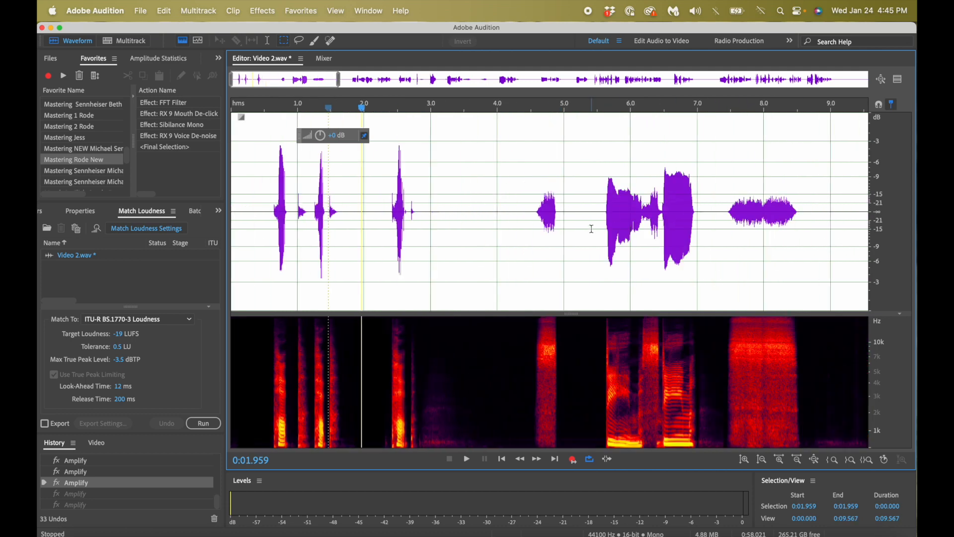
left_click(525, 213)
scroll(525, 214, "up", 3)
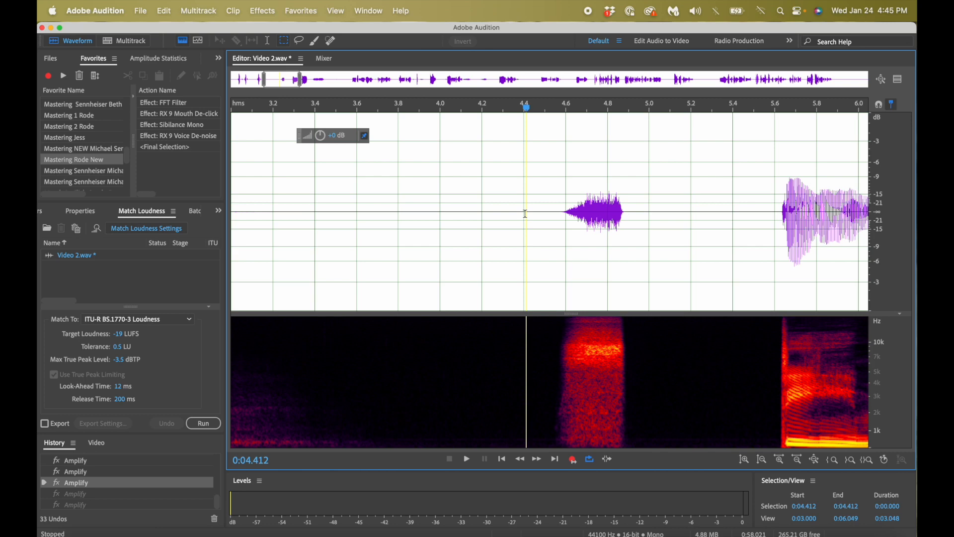
scroll(624, 244, "down", 2)
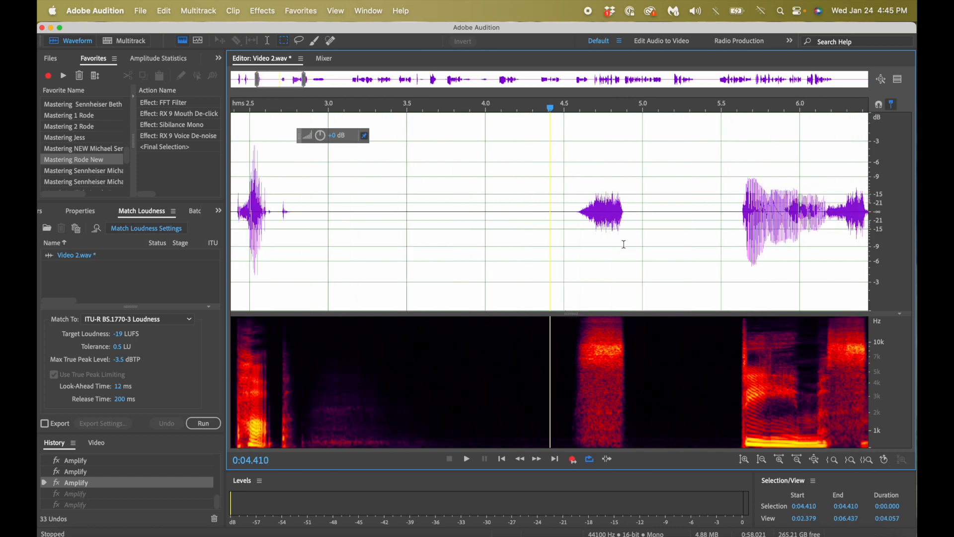
scroll(624, 244, "down", 3)
key("space")
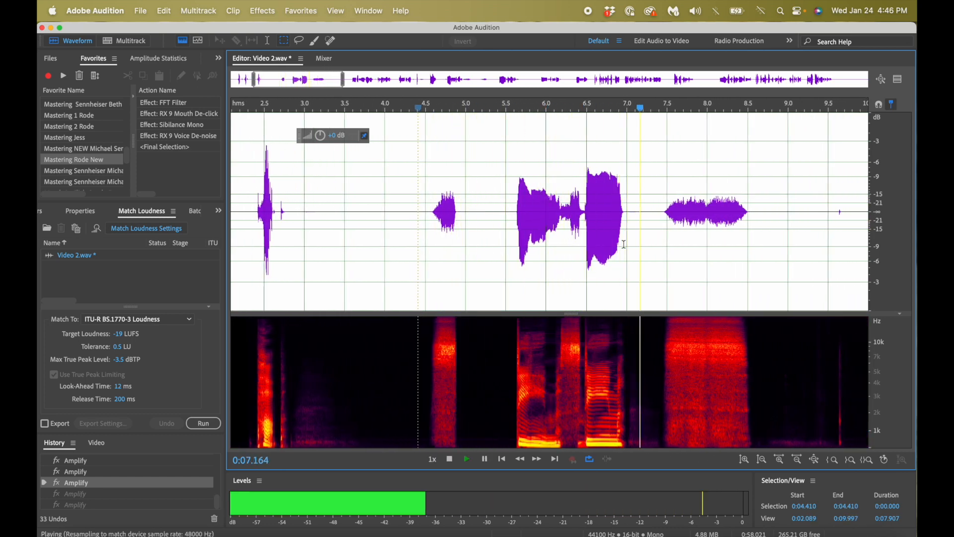
key("space")
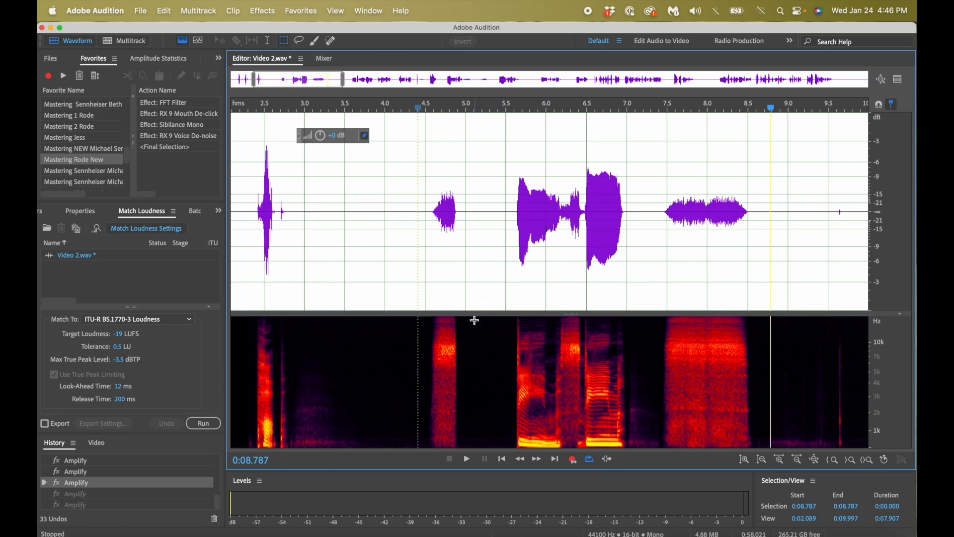
- Enlarge the spectrogram relative to the waveform and play the first hissing sound from about 4.37 seconds
left_click_drag(474, 314, 494, 271)
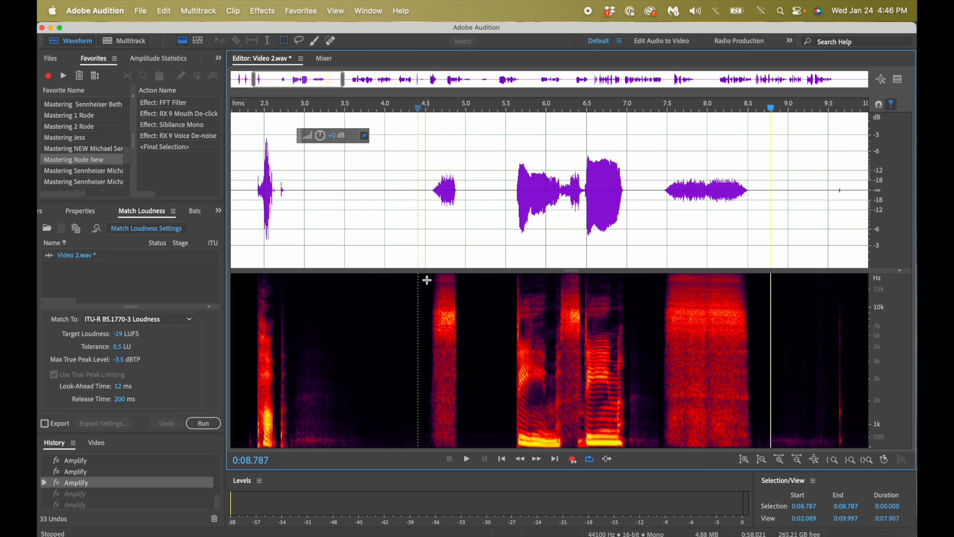
left_click(417, 199)
key("space")
key("space")
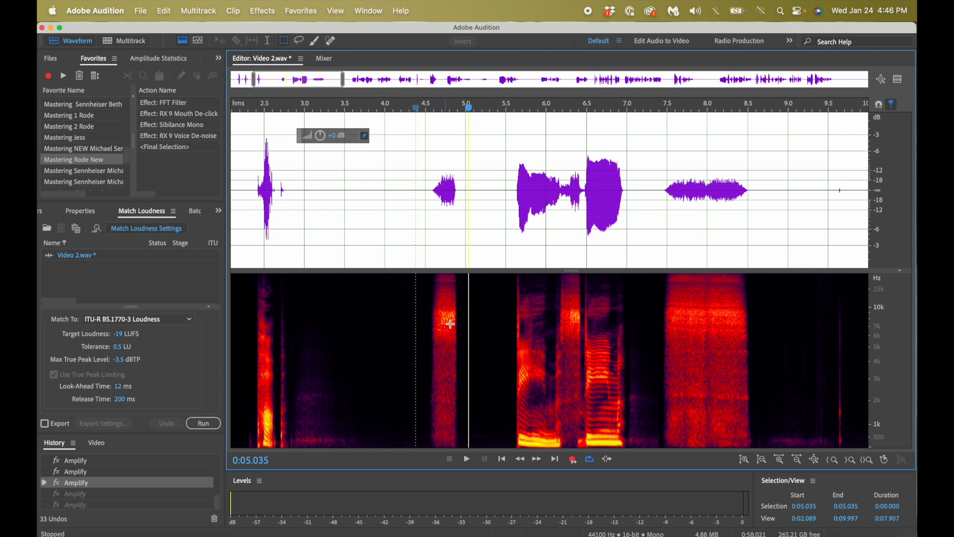
- Try a strong Amplify reduction on the bright band around 7 to 9 kHz from about 4.65 to 4.88 seconds, then undo it
left_click(437, 311)
left_click_drag(437, 311, 456, 328)
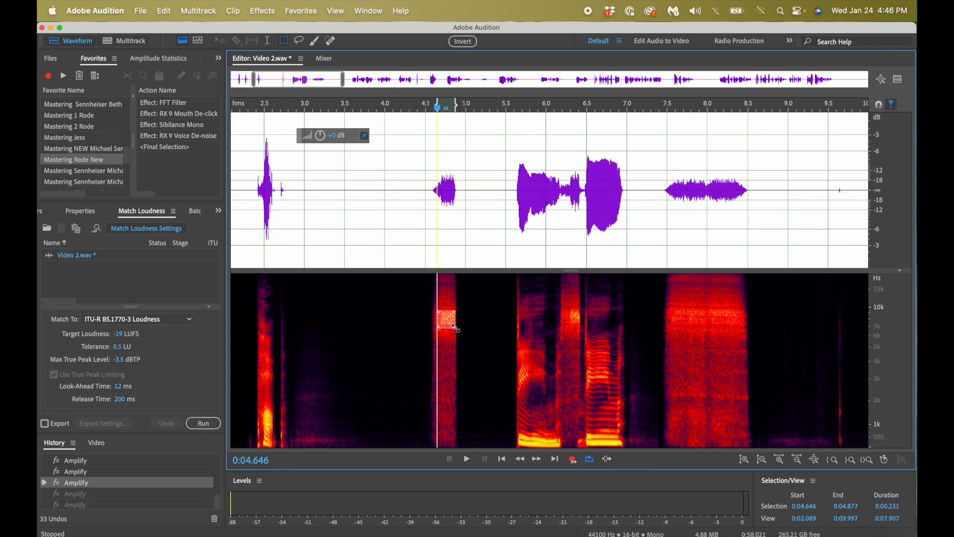
key("shift+r")
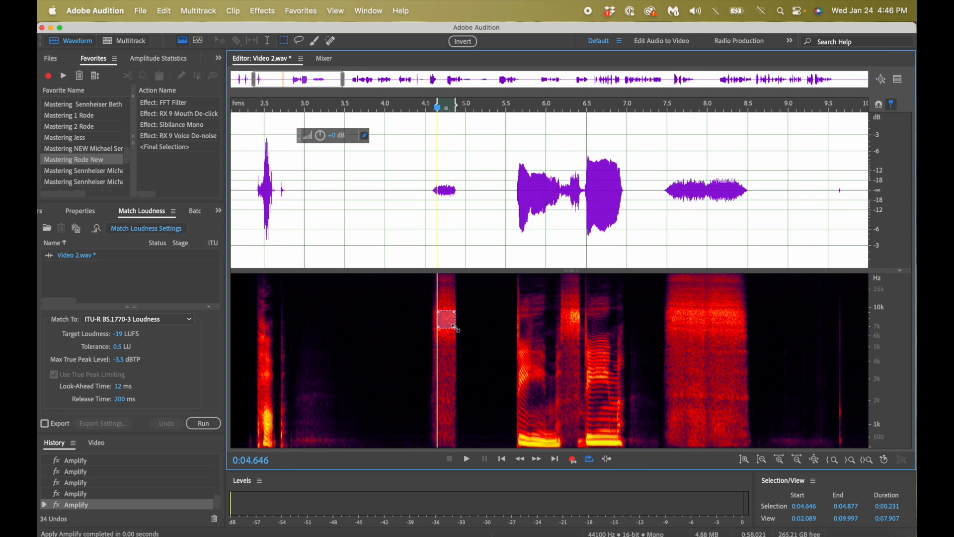
left_click(413, 211)
key("space")
key("space")
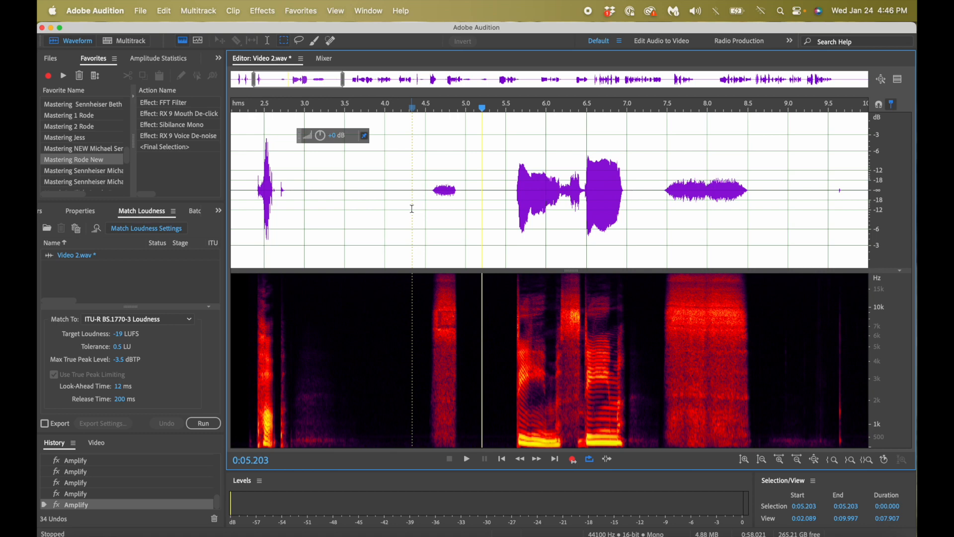
key("super+z")
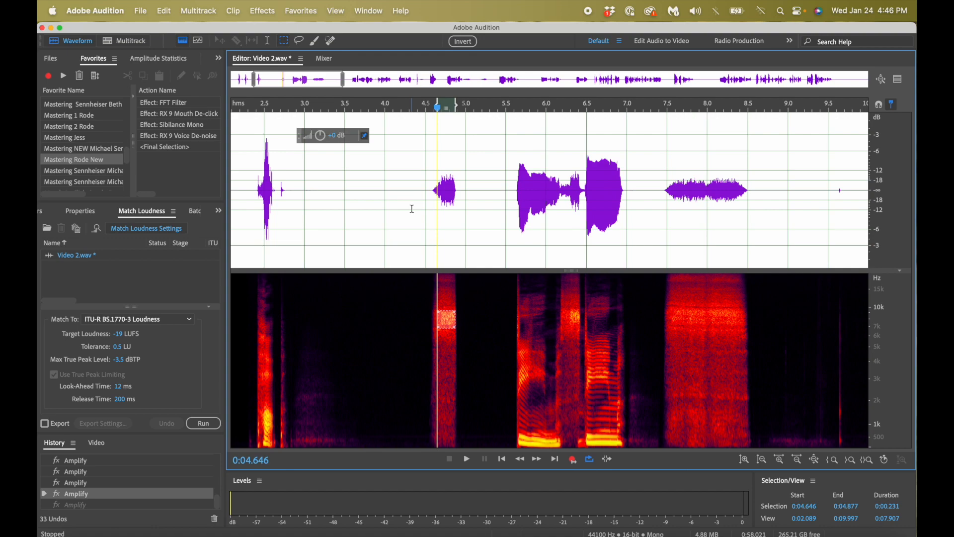
- Lower the selected bright band with a gentler Amplify reduction and play the result from about 4.45 seconds
key("super+shift+z")
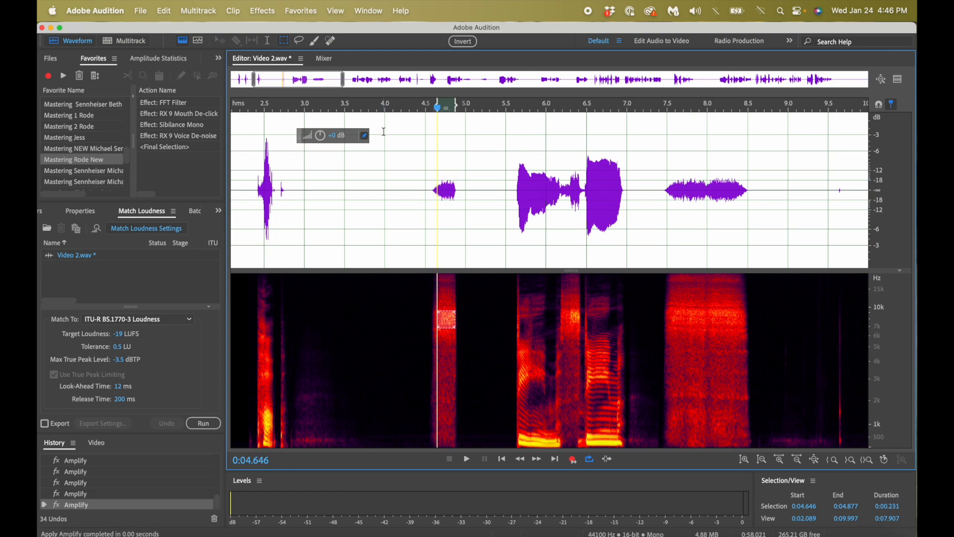
left_click(421, 182)
key("space")
key("space")
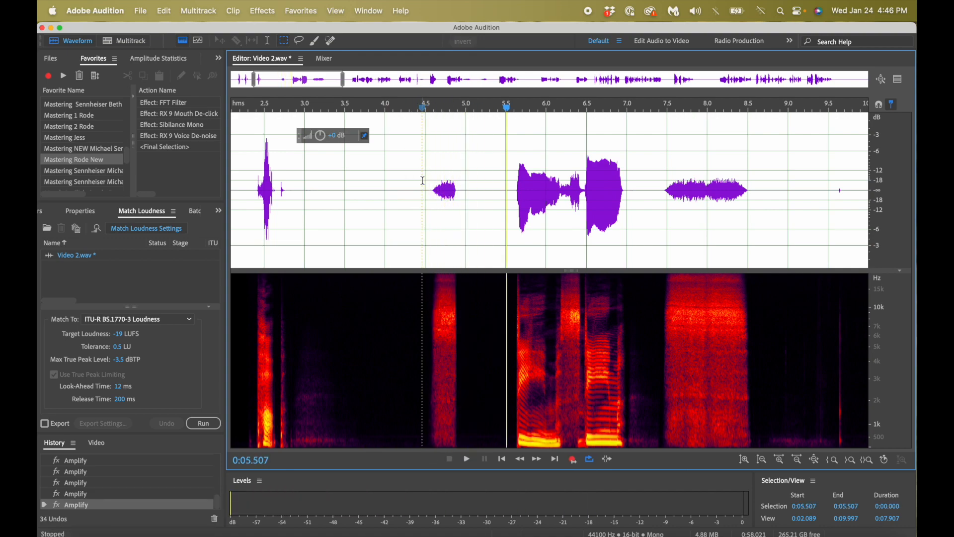
- Lower the remaining bright band from about 4.69 to 4.88 seconds by another Amplify increment and play from about 4.38 seconds
left_click(441, 313)
left_click_drag(441, 312, 456, 323)
left_click(416, 212)
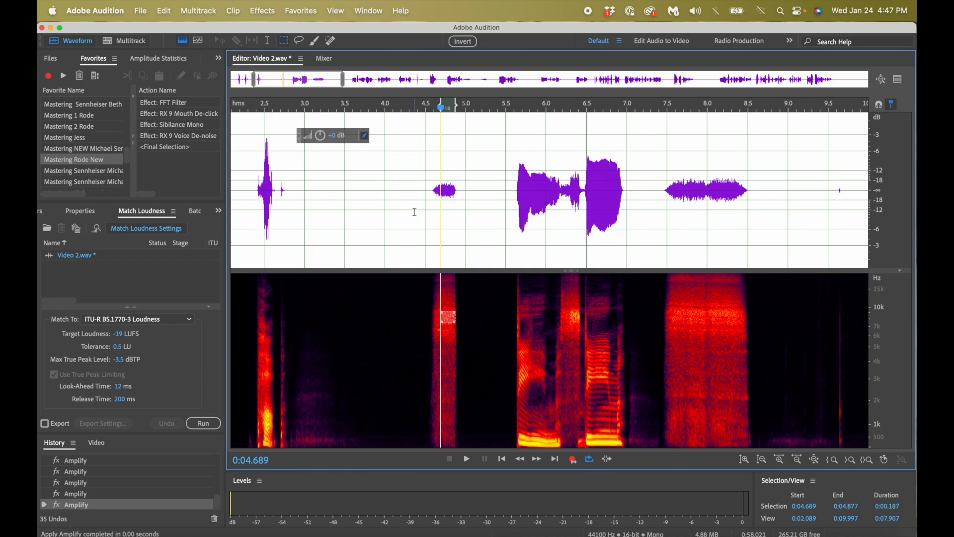
key("space")
key("space")
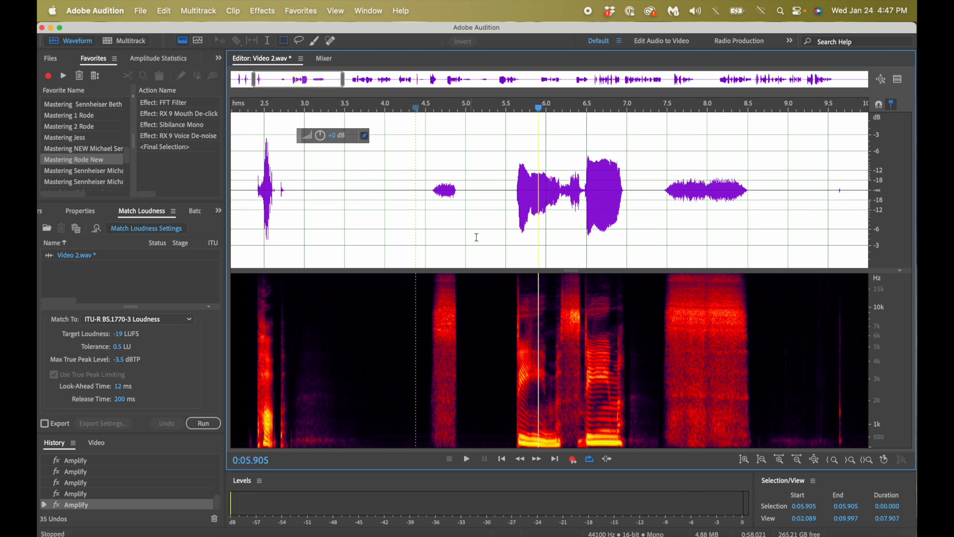
- Lower the bright band just below 10 kHz from about 6.29 to 6.43 seconds with Amplify and play from about 5.6 seconds
left_click(570, 312)
left_click_drag(572, 313, 581, 325)
key("super+r")
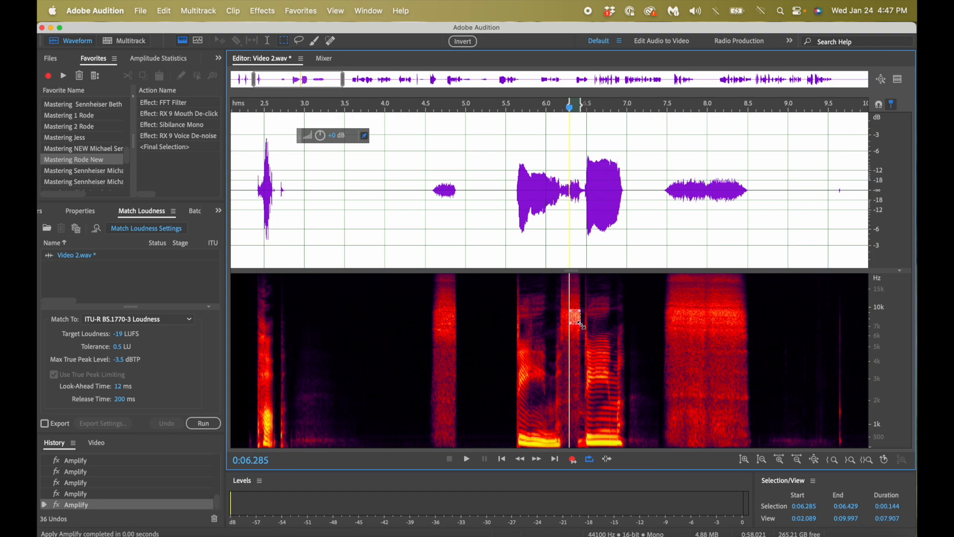
left_click(513, 241)
key("space")
key("space")
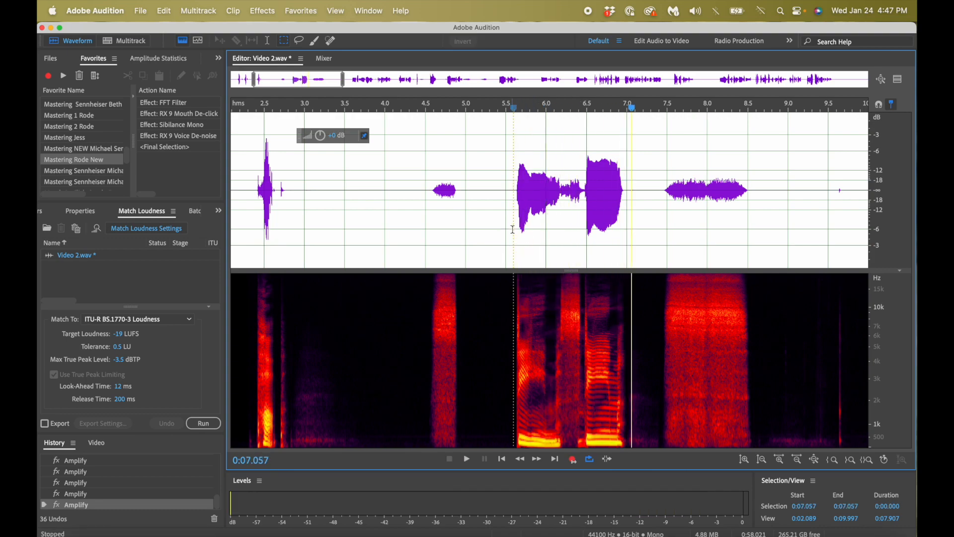
- Try an Amplify reduction on the 7 to 10 kHz band from about 7.53 to 8.47 seconds, then undo it and replay the original
left_click_drag(670, 309, 746, 324)
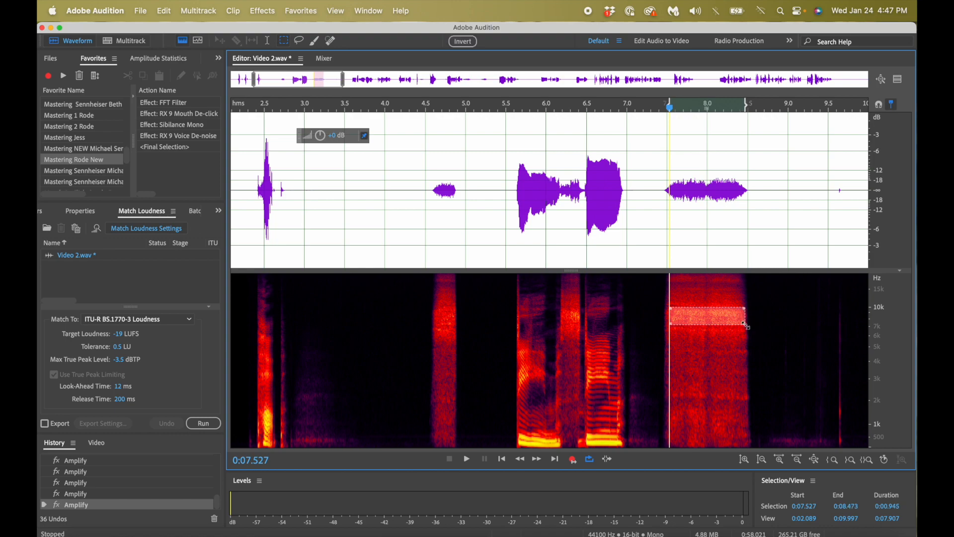
key("shift+r")
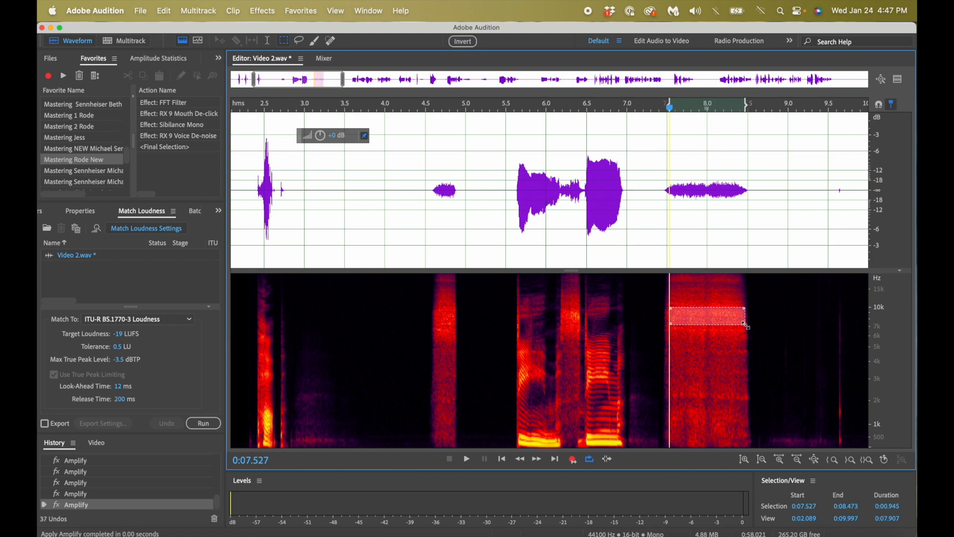
left_click(651, 204)
key("space")
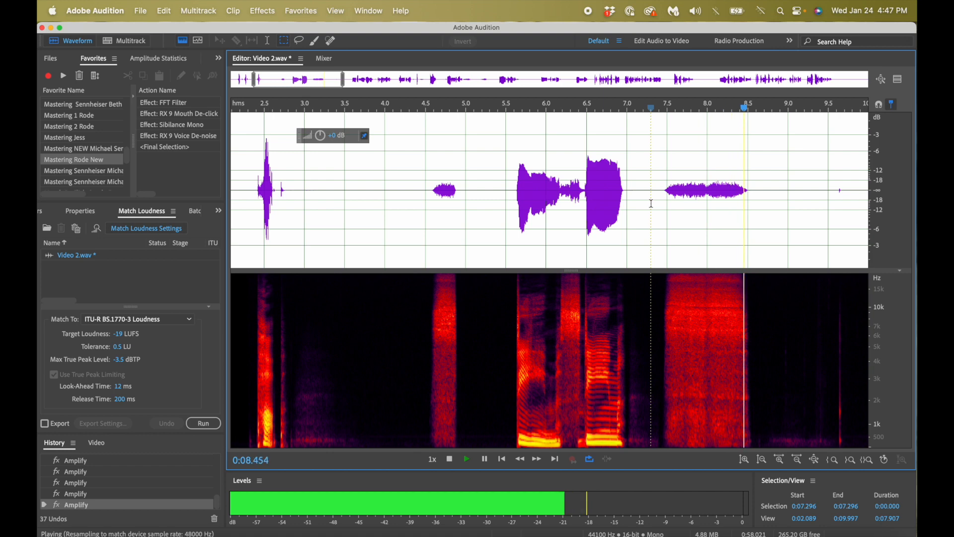
key("space")
key("super+z")
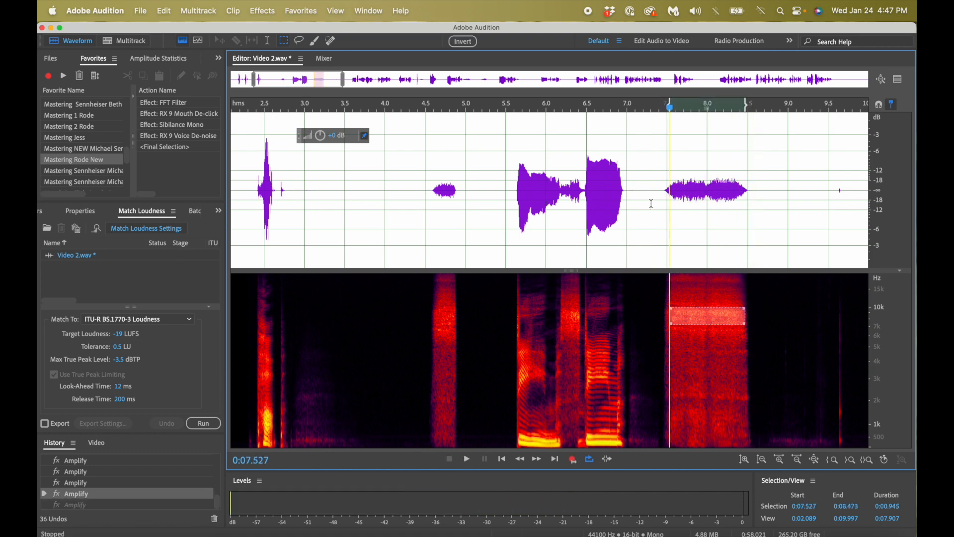
left_click(649, 208)
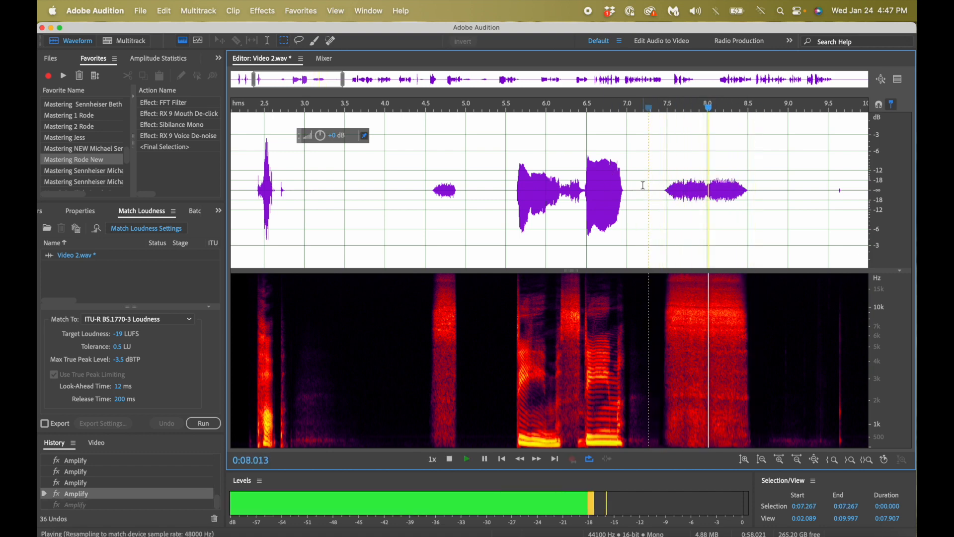
key("space")
- Lower a narrower band just below 10 kHz from about 7.57 to 8.44 seconds with Amplify and play from about 7.27 seconds
left_click_drag(674, 308, 744, 320)
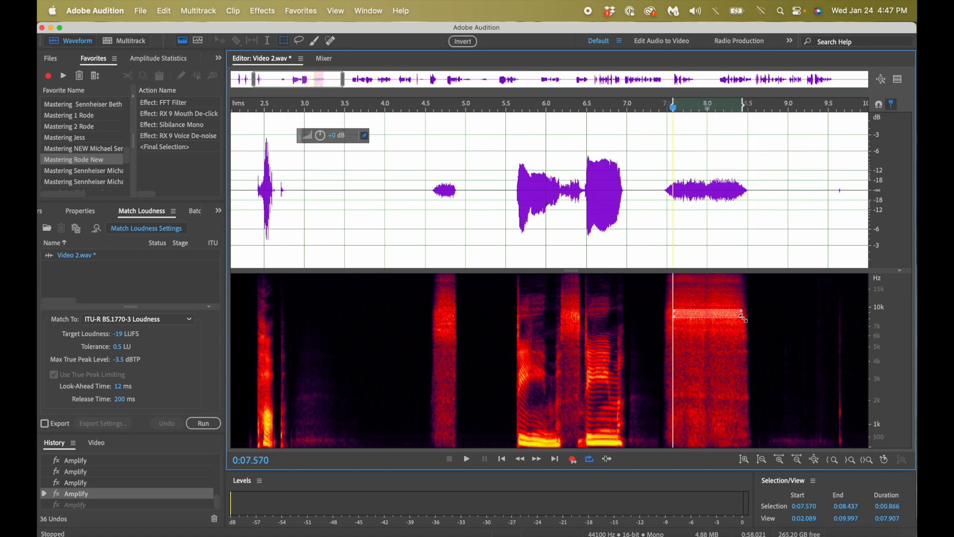
left_click(646, 228)
key("space")
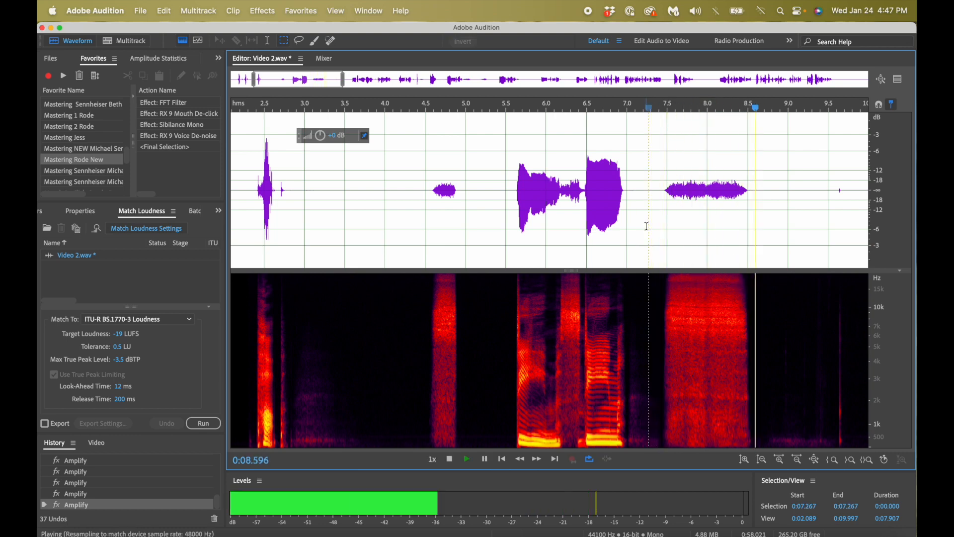
key("space")
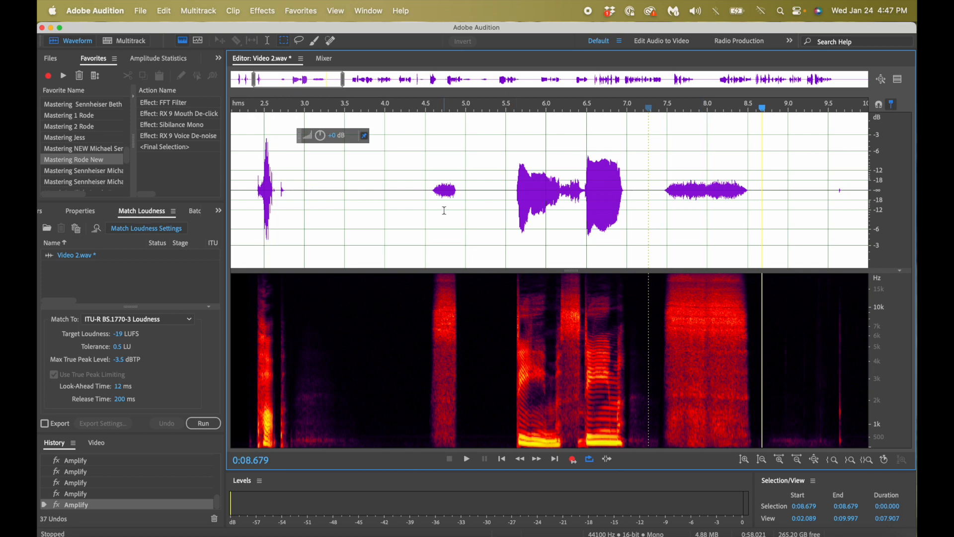
- Play the speech from about 5.62 seconds and replay its middle hissing part from about 6.24 and 6.21 seconds
left_click(517, 191)
key("space")
key("space")
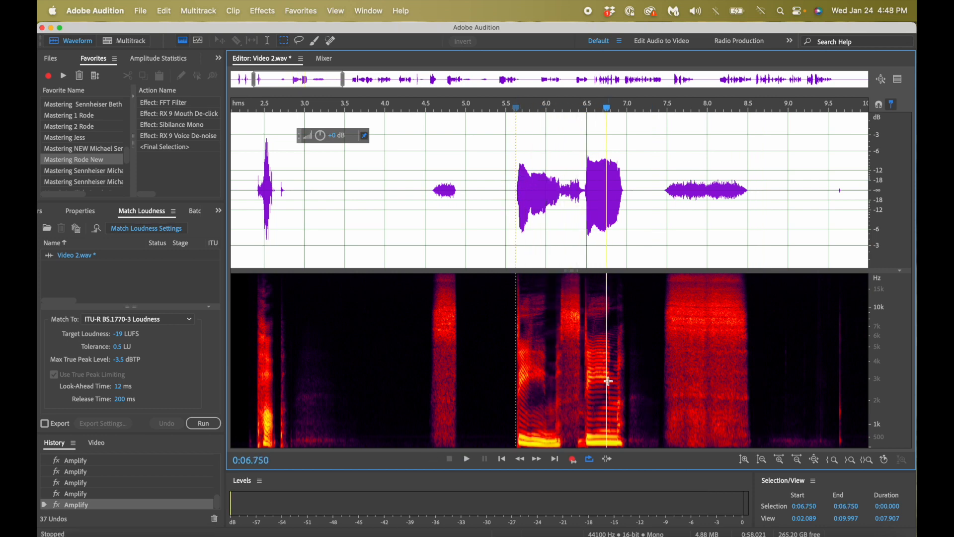
left_click(566, 193)
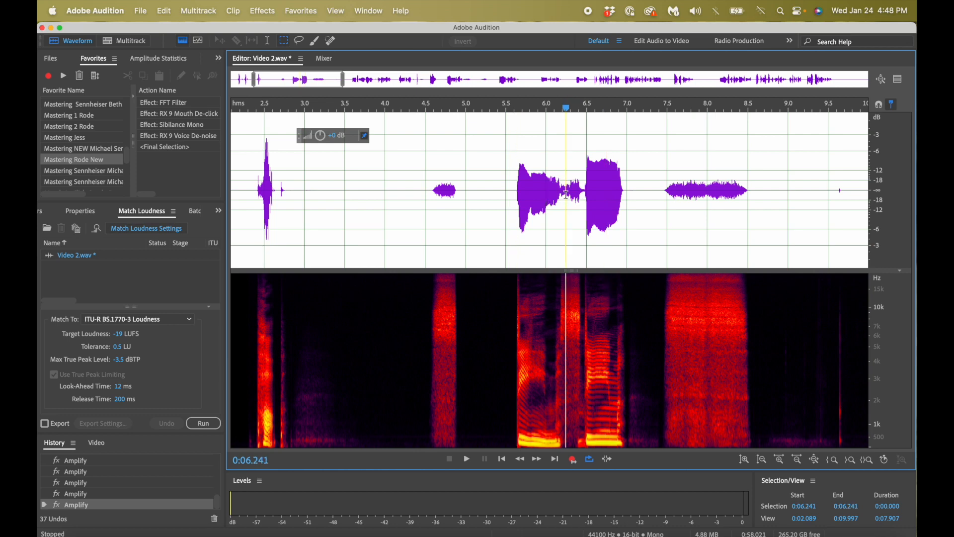
key("space")
key("space")
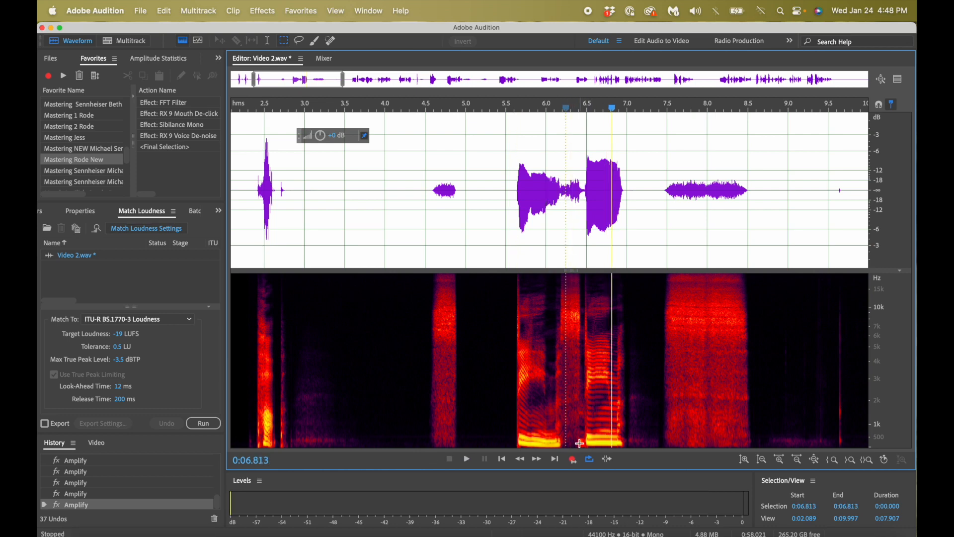
left_click(565, 196)
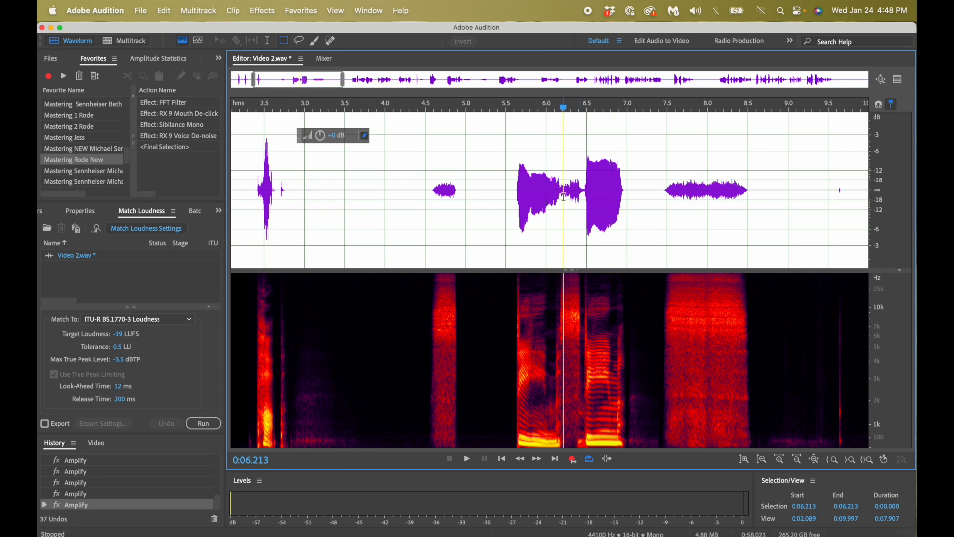
key("space")
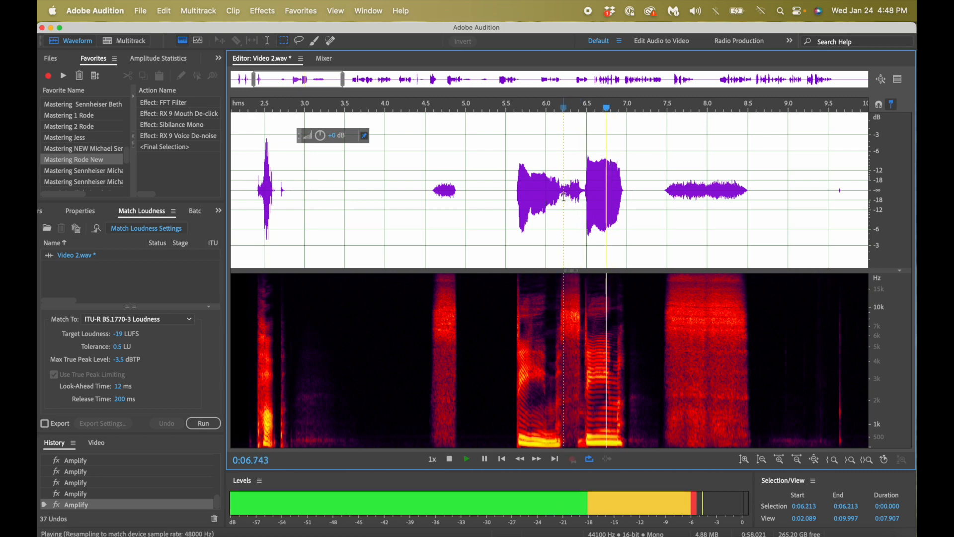
key("space")
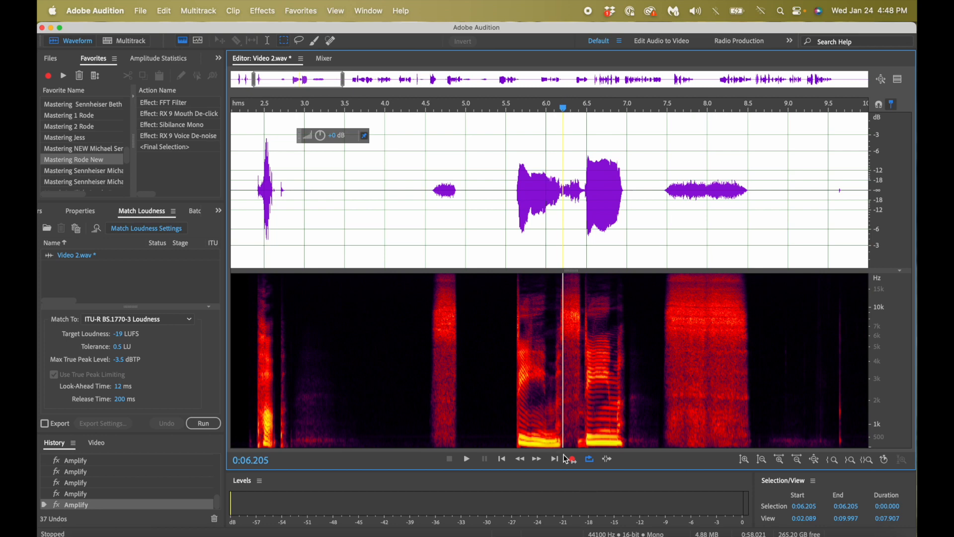
- Select the lows from about 6.37 to 6.50 seconds and review the Spectral Displays preferences for playing only selected frequencies
left_click(577, 436)
left_click(576, 436)
left_click_drag(576, 436, 586, 448)
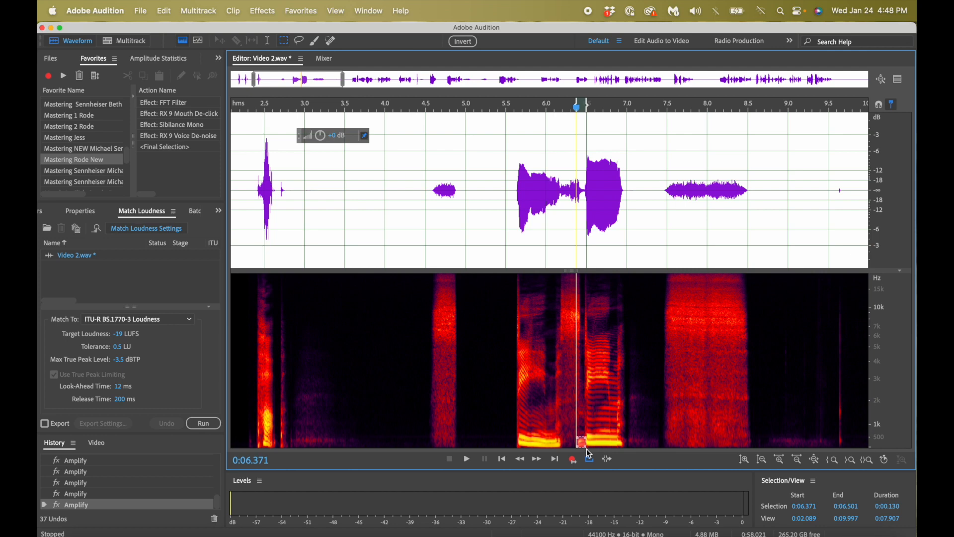
left_click(95, 11)
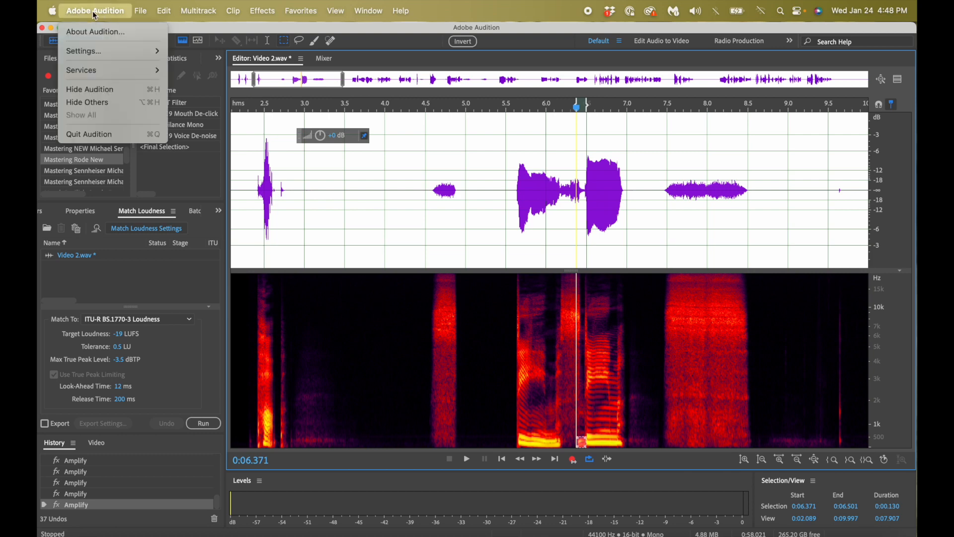
mouse_move(117, 57)
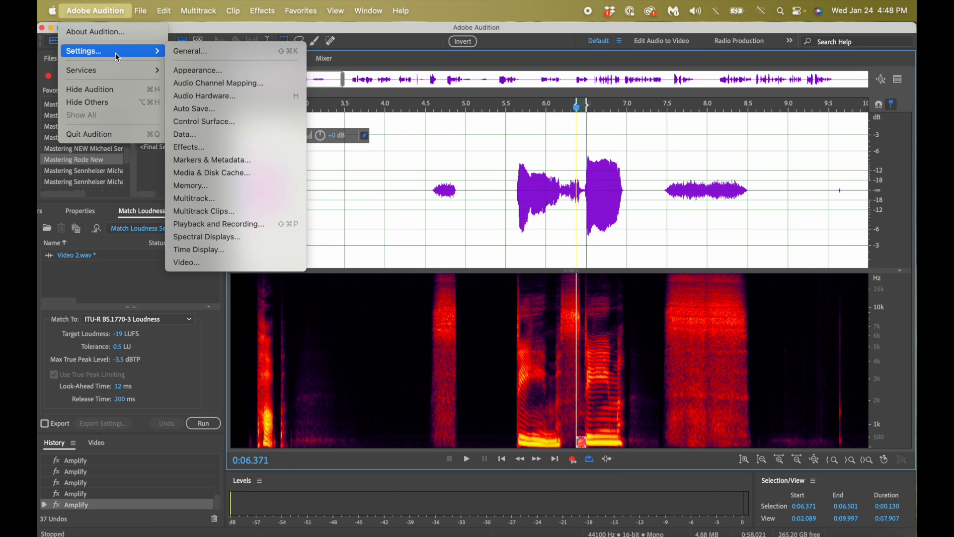
left_click(214, 237)
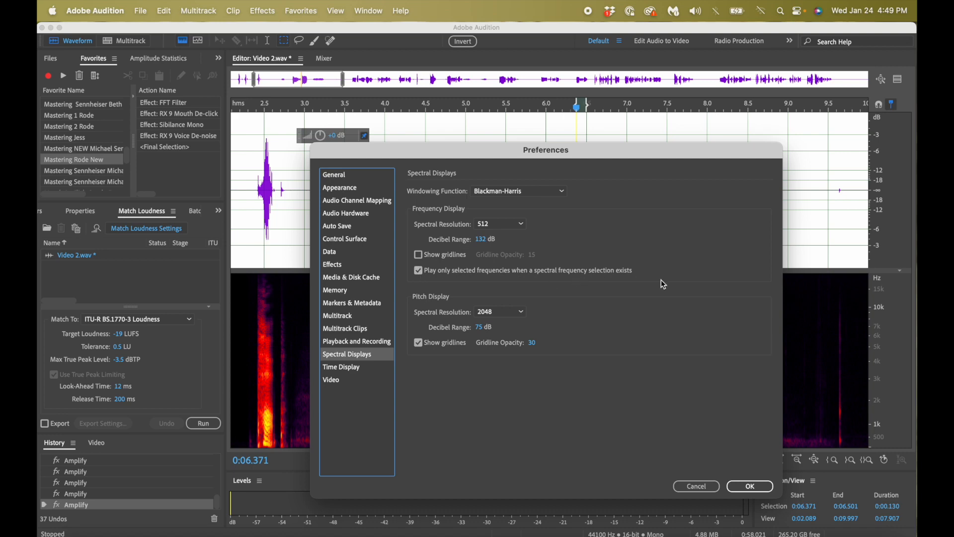
left_click(744, 485)
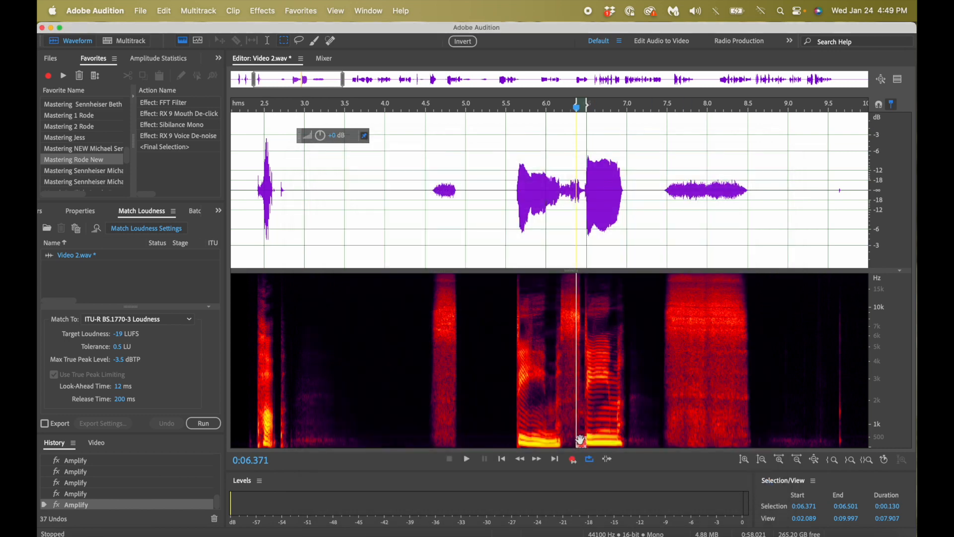
- Play the selected lows on their own, followed by the full speech from about 6.16 seconds
key("space")
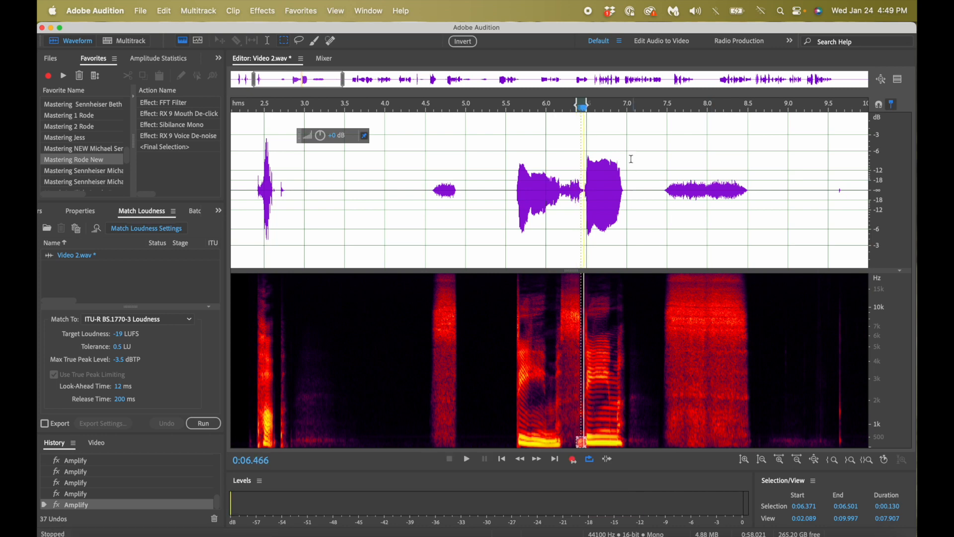
left_click(559, 196)
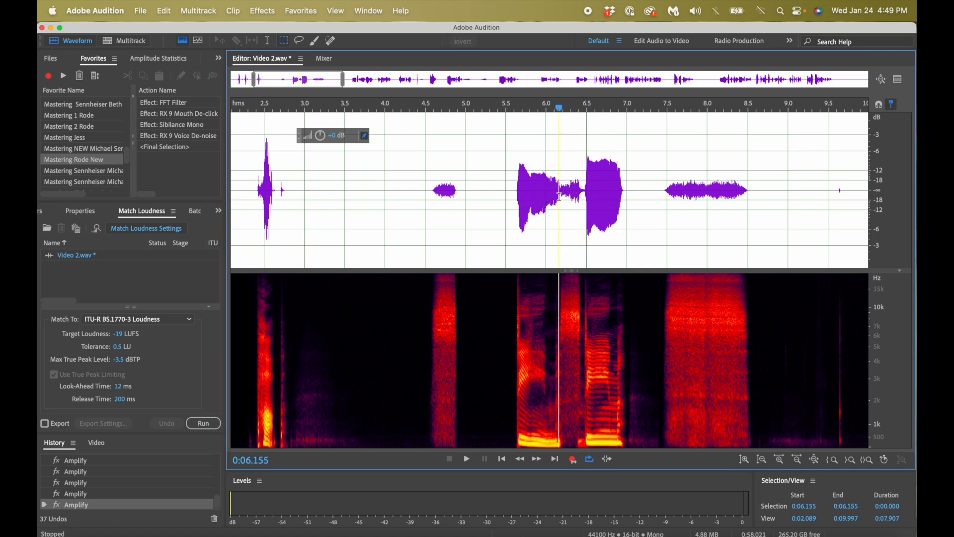
key("space")
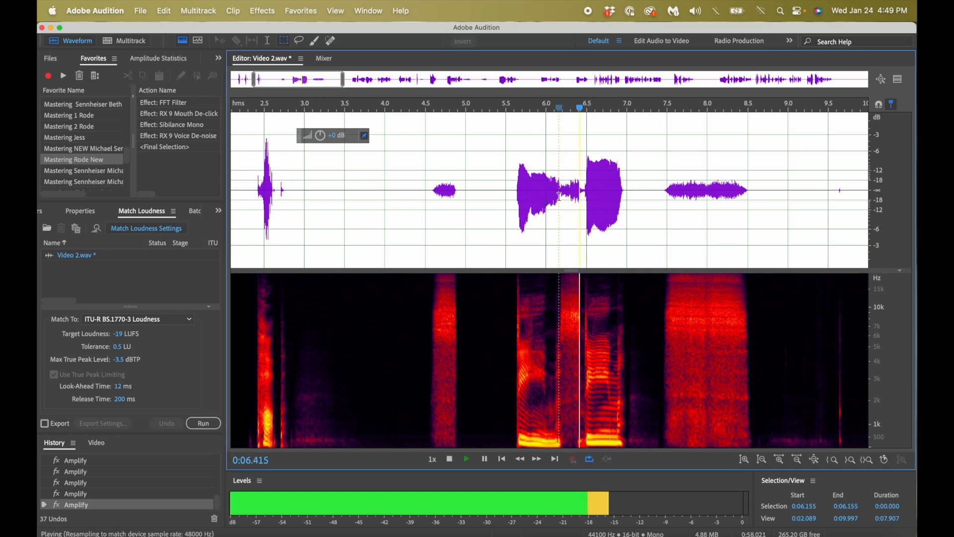
key("space")
- Lower the lows under about 500 Hz from 6.39 to 6.49 seconds with three Amplify reductions and play from about 6.16 seconds
mouse_move(575, 434)
left_mouse_down()
mouse_move(587, 448)
mouse_move(632, 449)
mouse_move(586, 448)
left_mouse_up()
scroll(577, 369, "up", 5)
left_click(649, 381)
left_click(583, 434)
left_click_drag(583, 434, 632, 451)
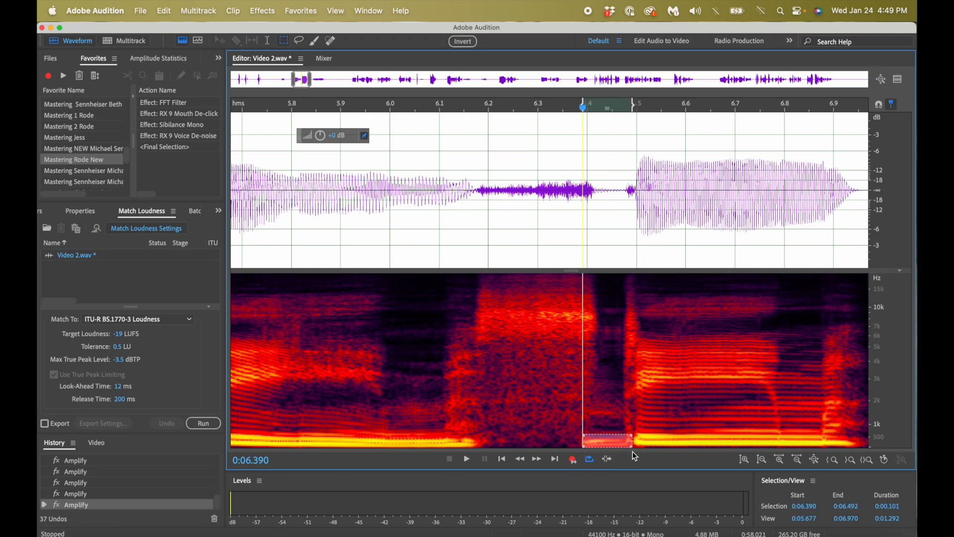
key("shift+r")
key("shift+r")
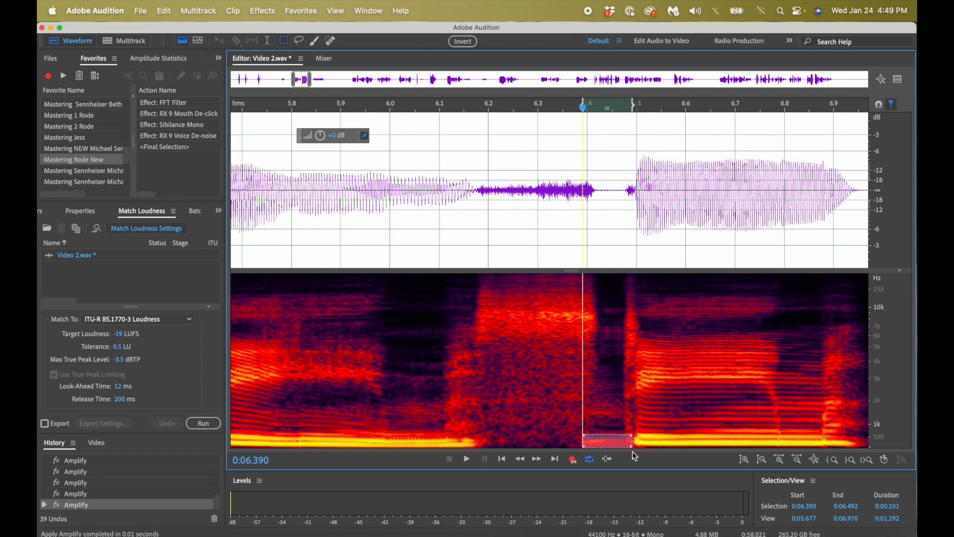
key("shift+r")
scroll(630, 235, "down", 3)
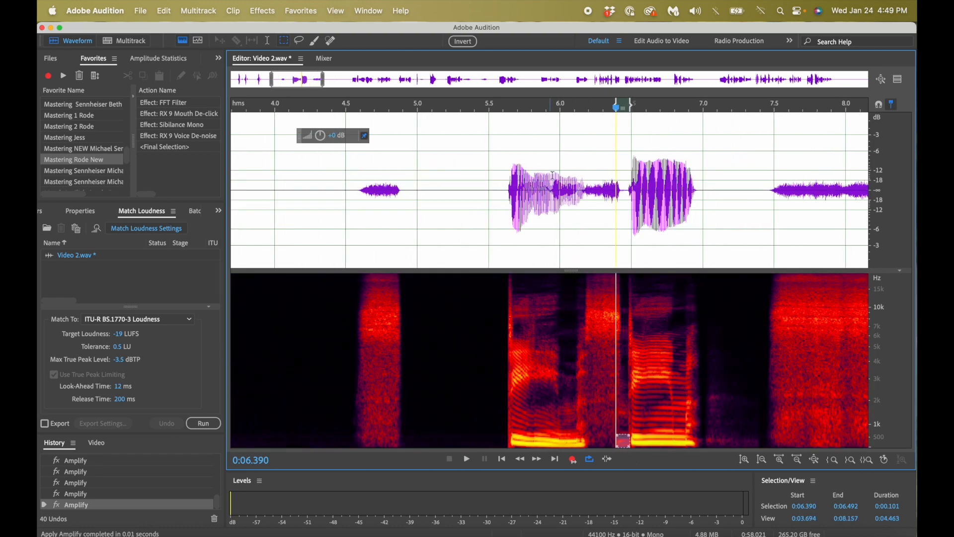
left_click(582, 189)
key("space")
key("space")
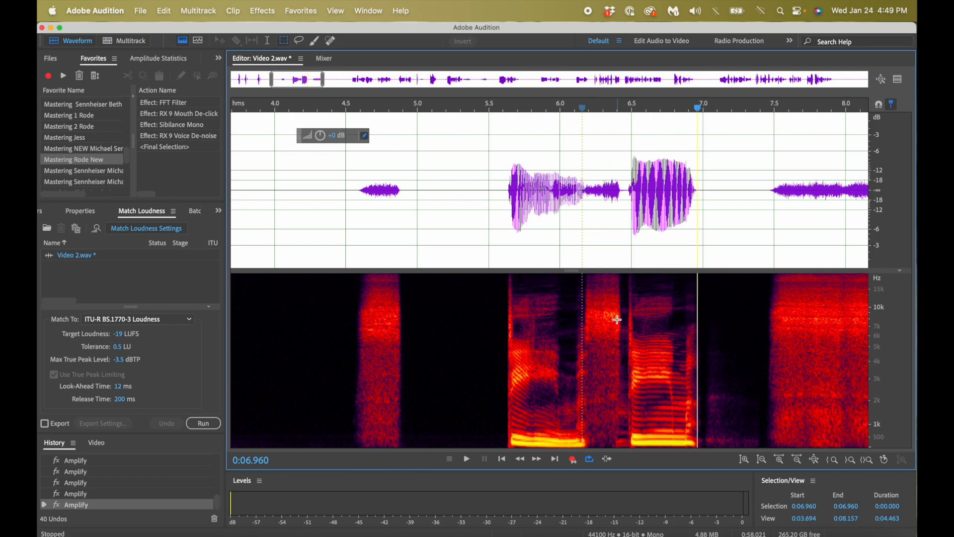
- Lower the sound below about 2 kHz from 6.40 to 6.47 seconds with two Amplify reductions and play from 5.87 seconds
scroll(641, 384, "up", 5)
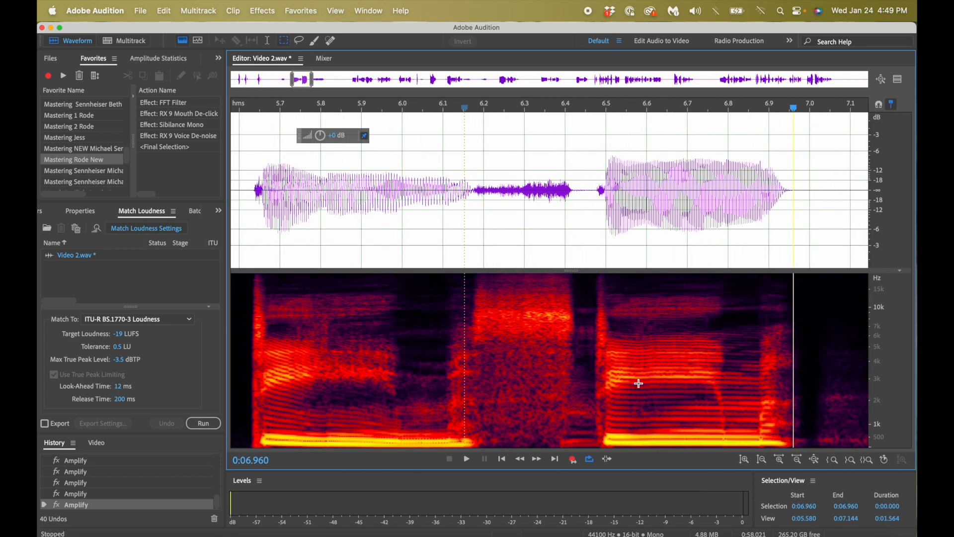
left_click(566, 393)
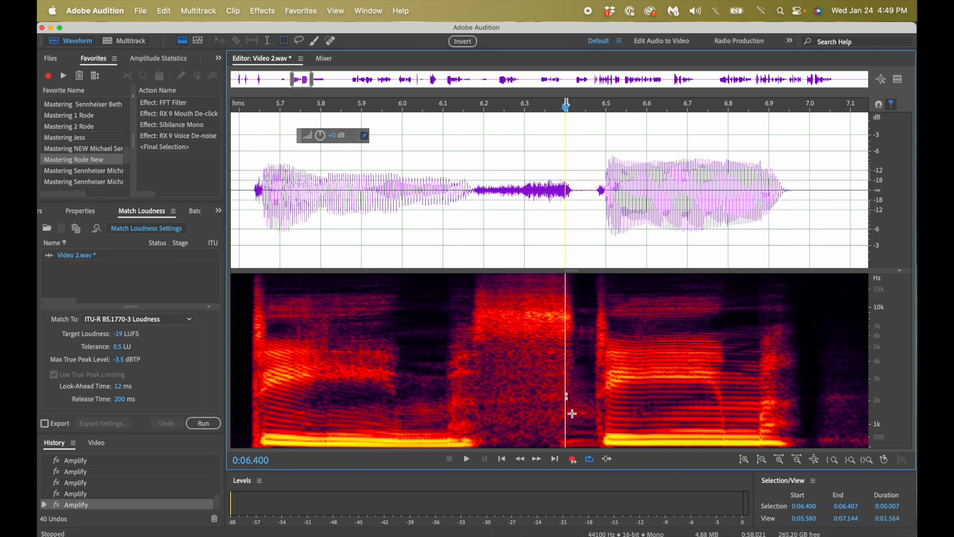
left_click(602, 393)
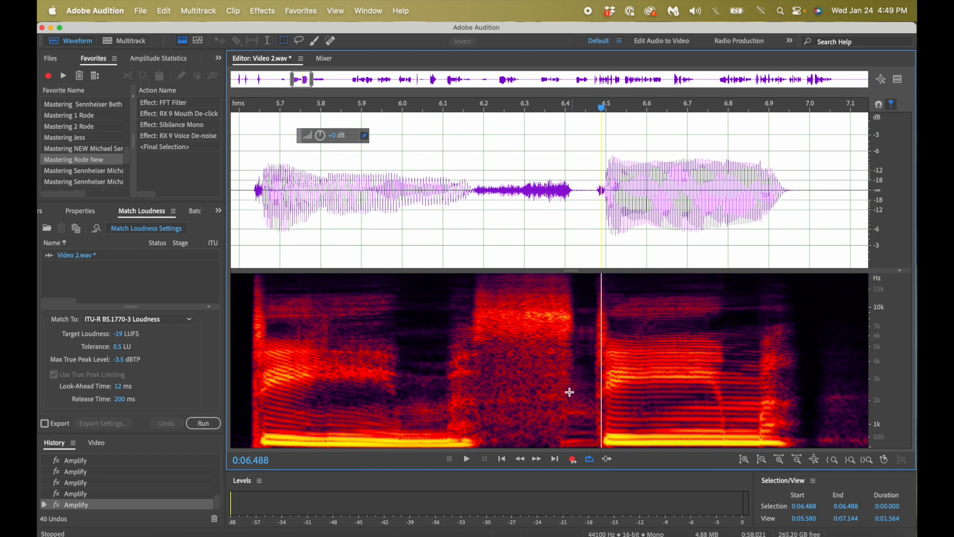
left_click_drag(566, 398, 597, 455)
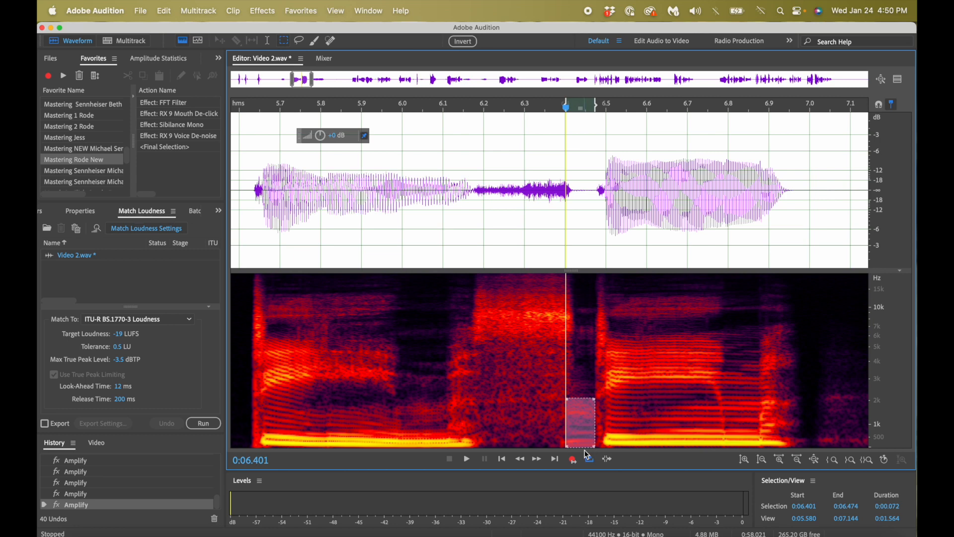
key("shift+r")
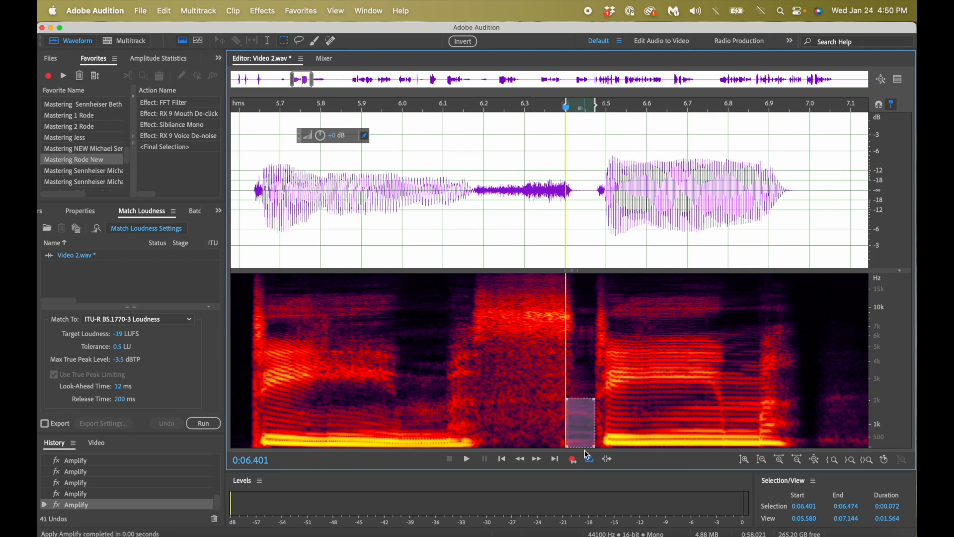
key("shift+r")
left_click(349, 208)
key("space")
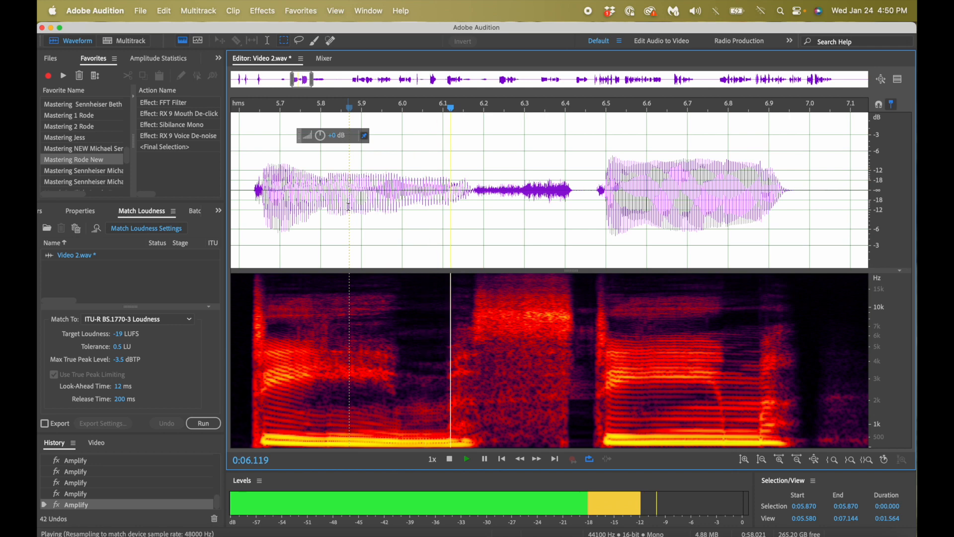
key("space")
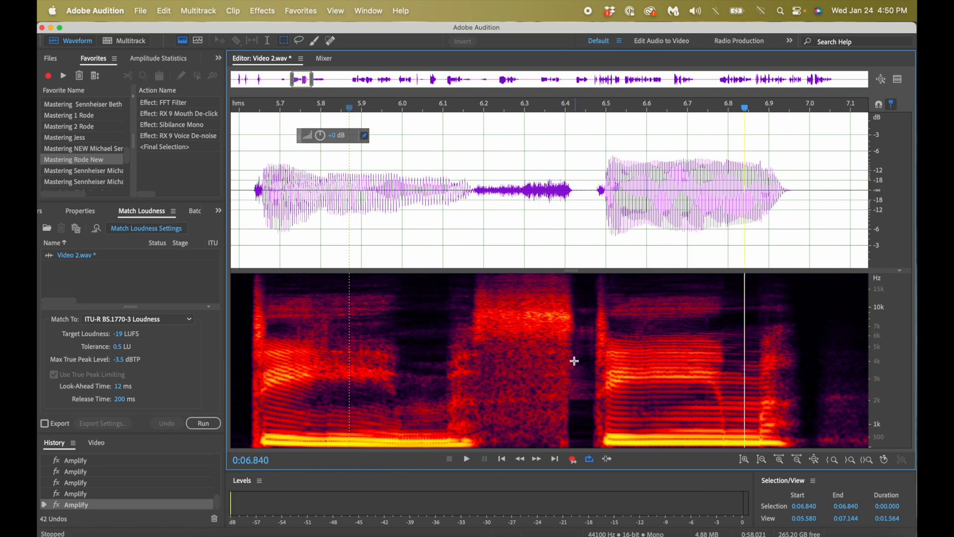
- Lower the gap's sound between about 2 and 12 kHz from 6.42 to 6.48 seconds with Amplify and play from about 6.06 seconds
left_click(572, 298)
left_click_drag(572, 297, 598, 402)
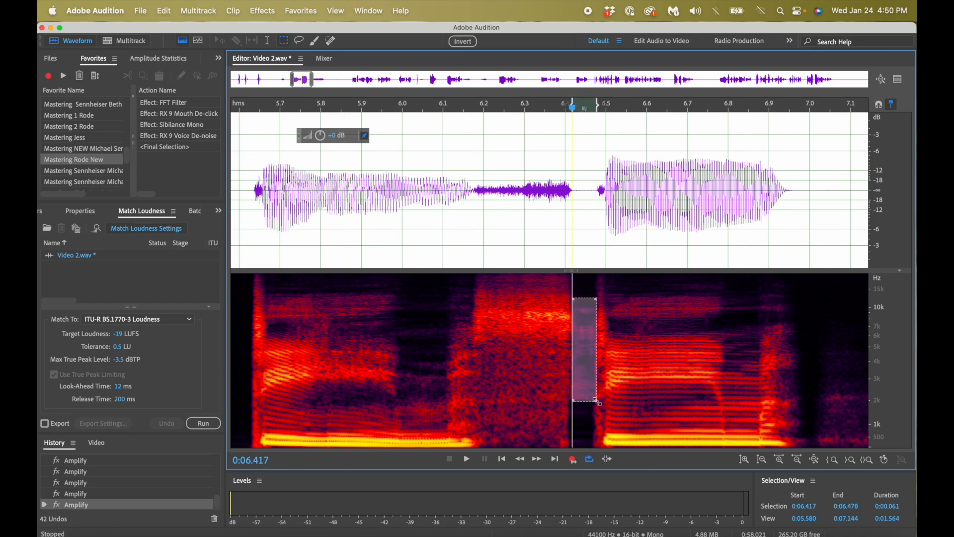
key("Delete")
scroll(430, 331, "down", 3)
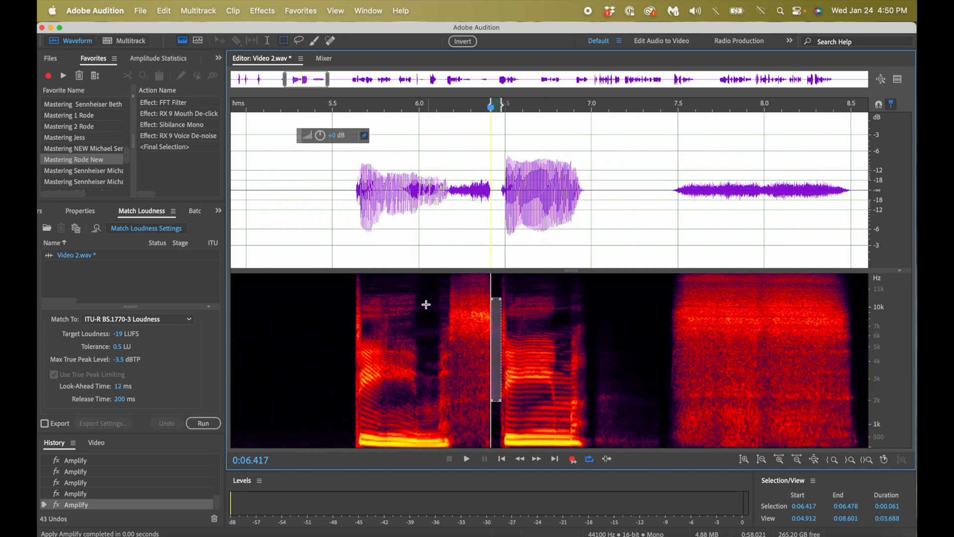
left_click(430, 188)
key("space")
key("space")
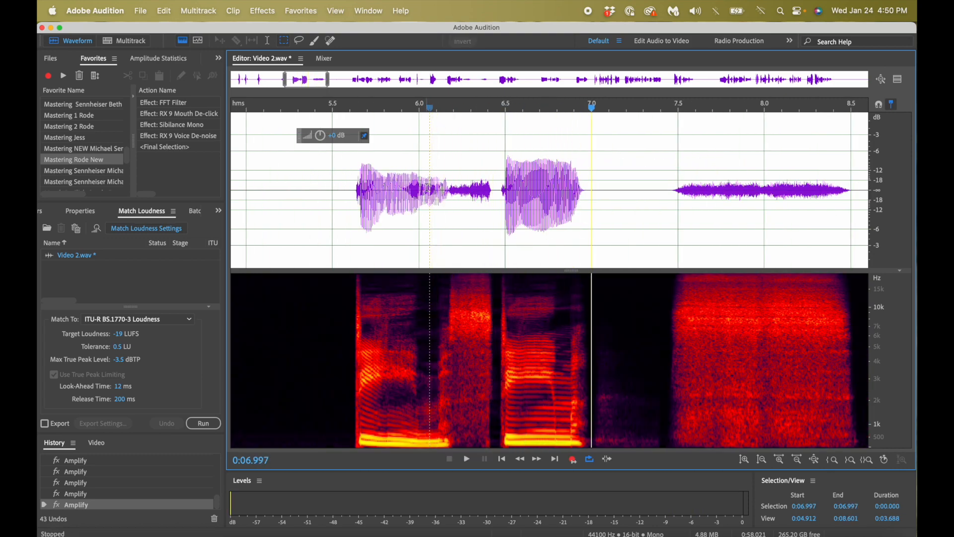
- Examine the cleaned gap near 6.45 seconds up close and replay the speech from just before 6 seconds
scroll(522, 280, "up", 3)
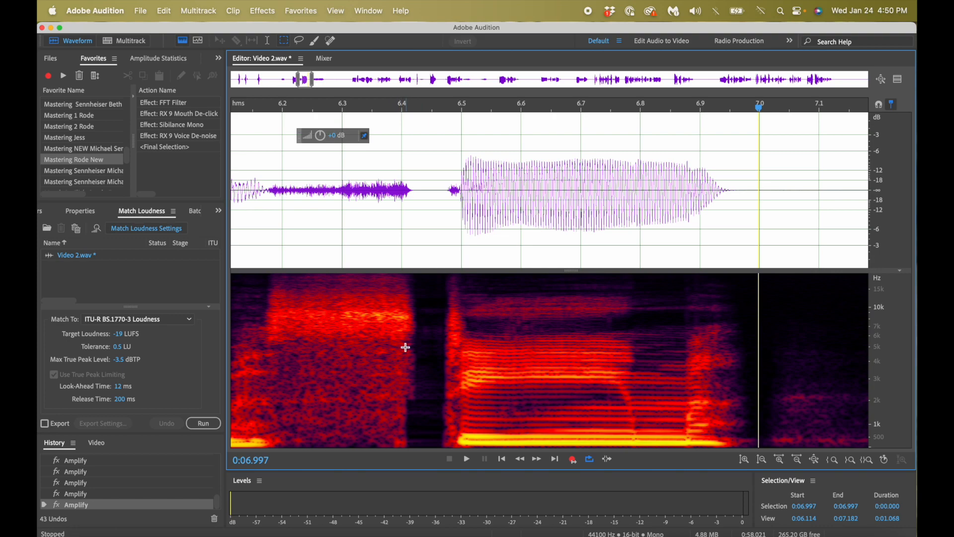
scroll(481, 304, "down", 3)
left_click(393, 189)
key("space")
key("space")
- Lower the sound below roughly 3 kHz from about 6.38 to 6.44 seconds with Amplify and play from about 5.89 seconds
left_click_drag(458, 372, 466, 452)
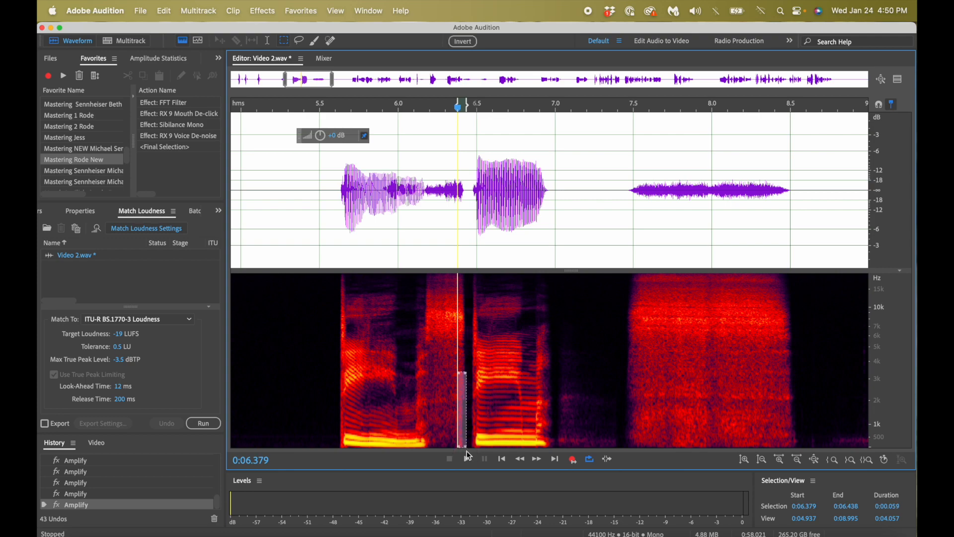
key("Delete")
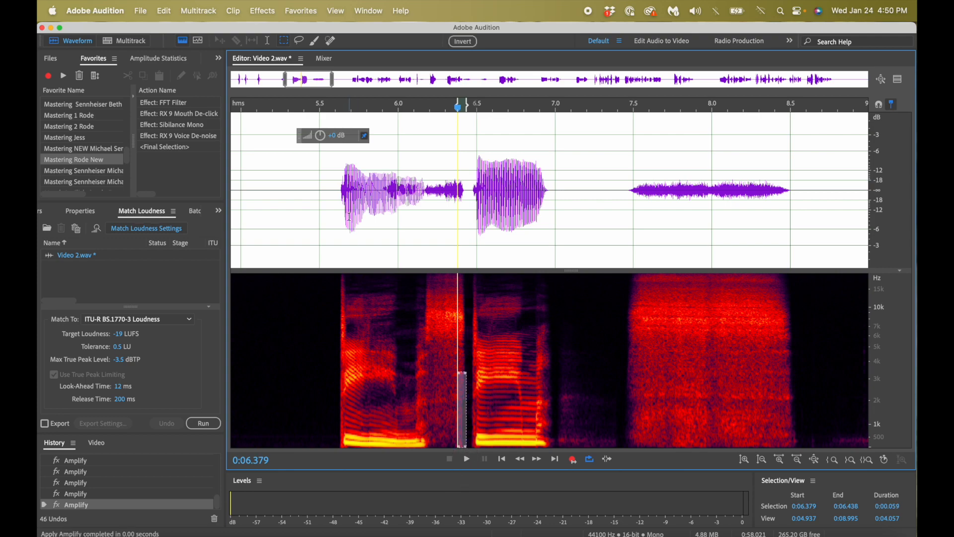
left_click(381, 235)
key("space")
key("space")
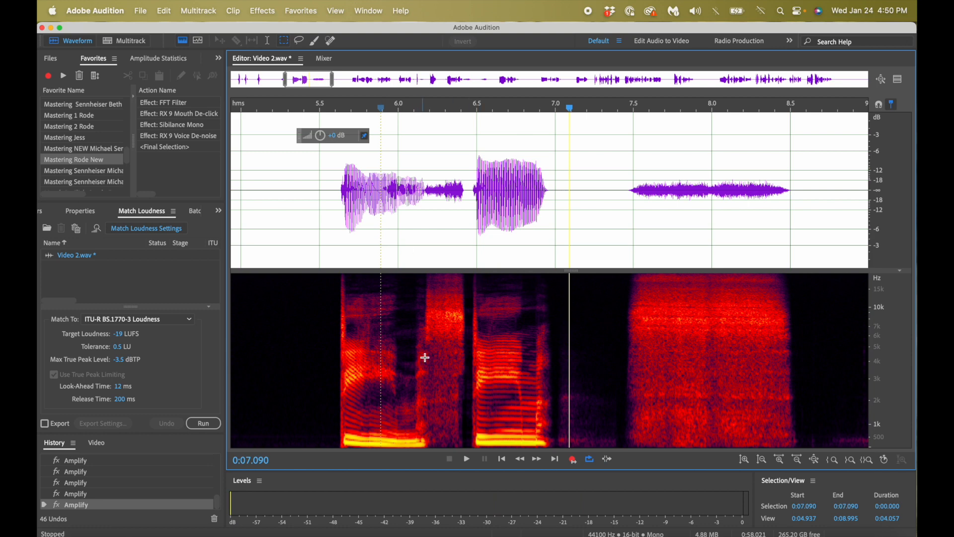
- Try heavy Amplify reductions above about 3 kHz from 6.29 to 6.43 seconds, play from 5.76 seconds, then undo them
left_click_drag(444, 284, 466, 378)
key("Delete")
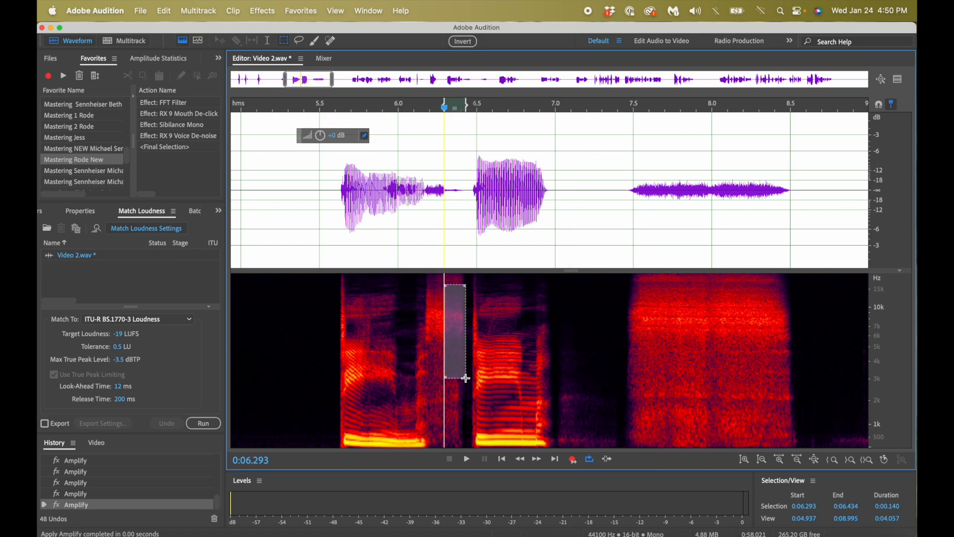
left_click(360, 277)
key("space")
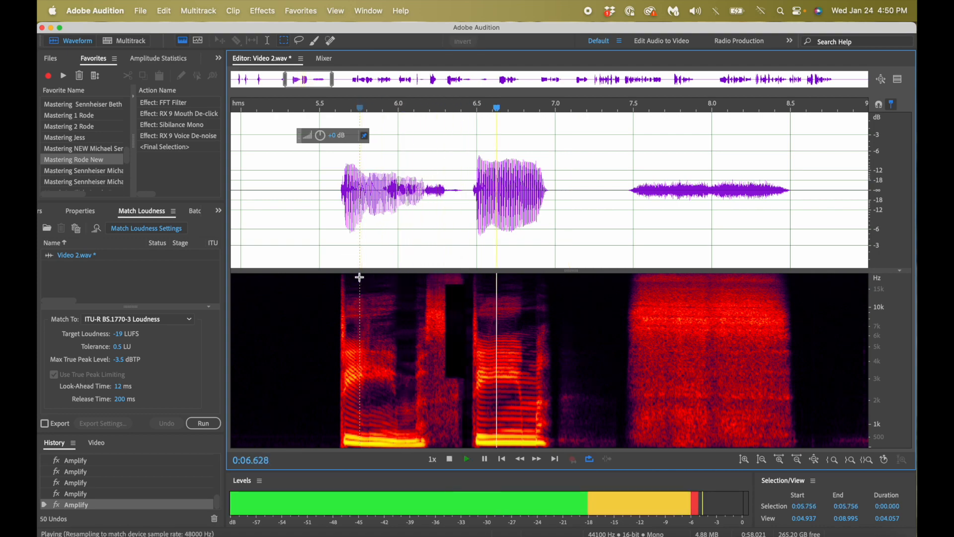
key("space")
key("super+z")
key("super+z")
key("super+z")
key("super+z")
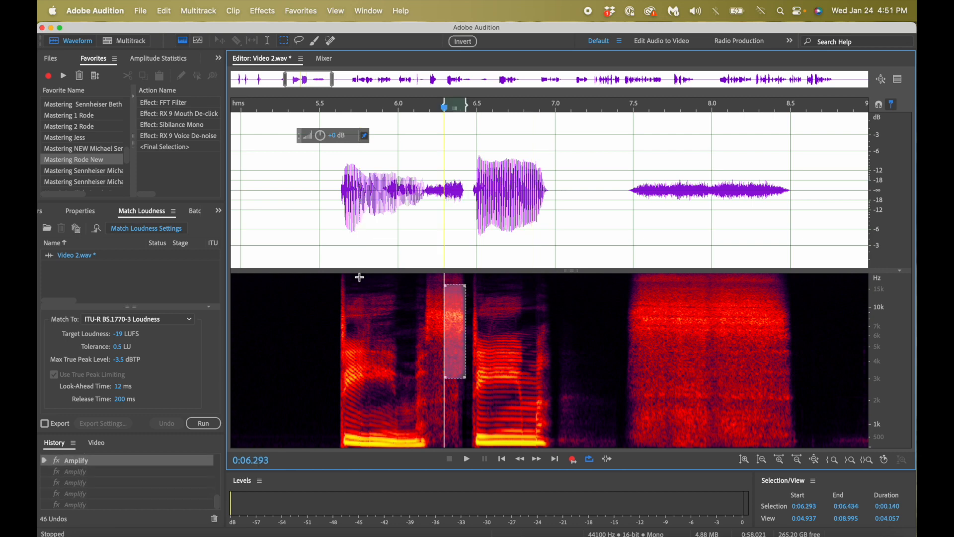
- Replay the restored speech from about 5.73 seconds and play the following narration from about 8.65 seconds
left_click(357, 224)
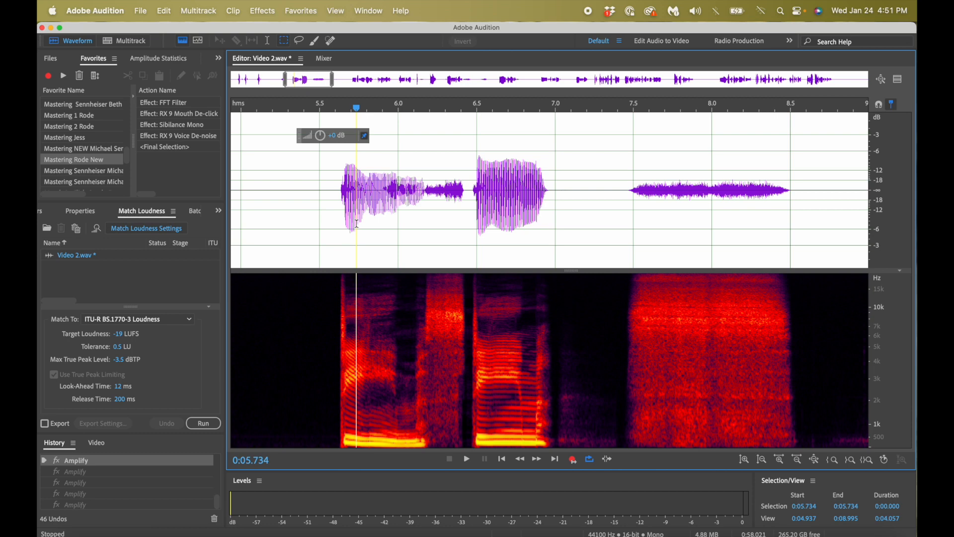
key("space")
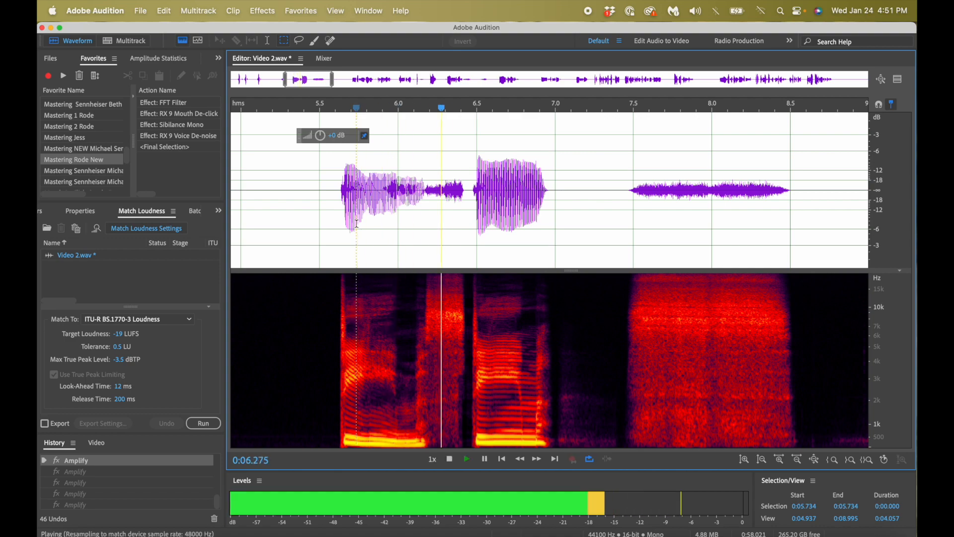
key("space")
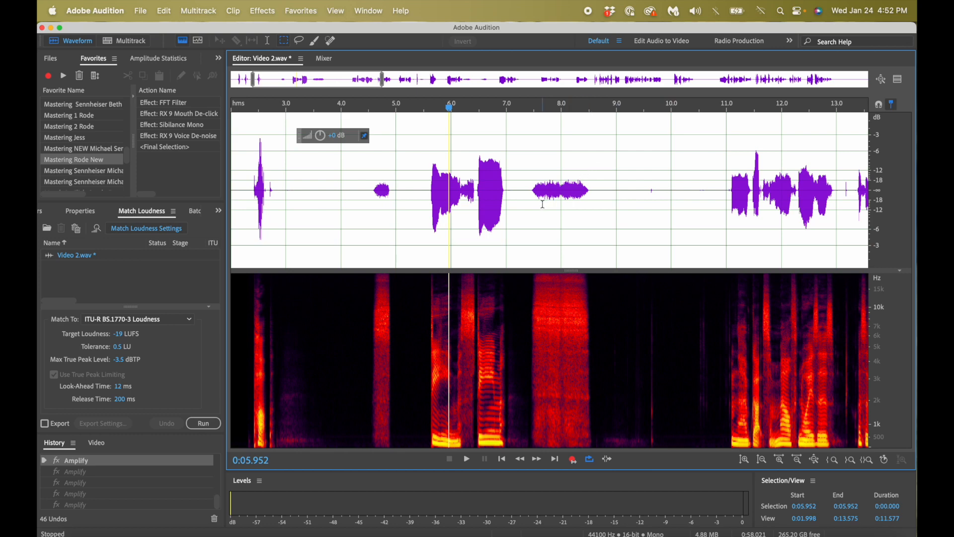
left_click(597, 181)
key("space")
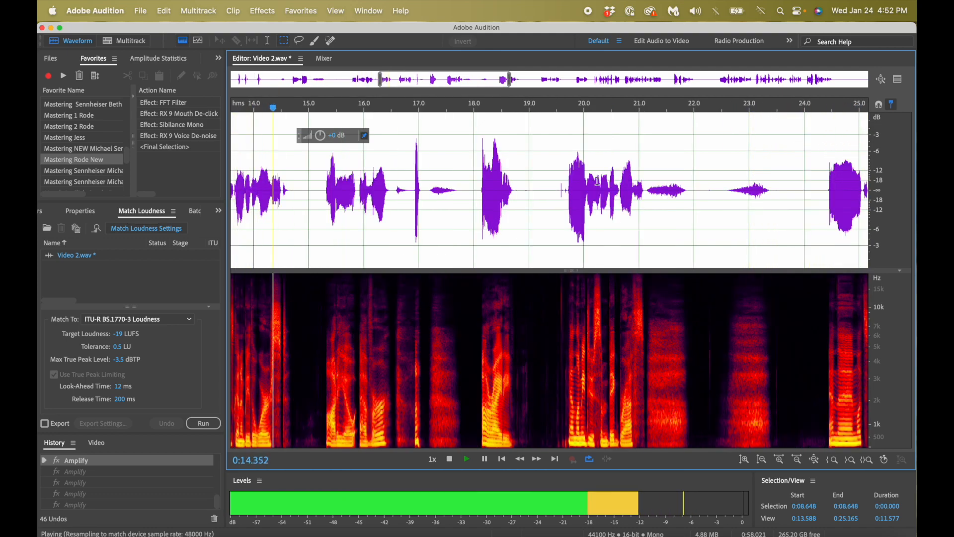
key("space")
- Overwrite the pause from about 8.57 to 11.0 seconds with clipboard audio using Mix Paste, looped 3 times, and replay from about 7.7 seconds
scroll(598, 181, "left", 5)
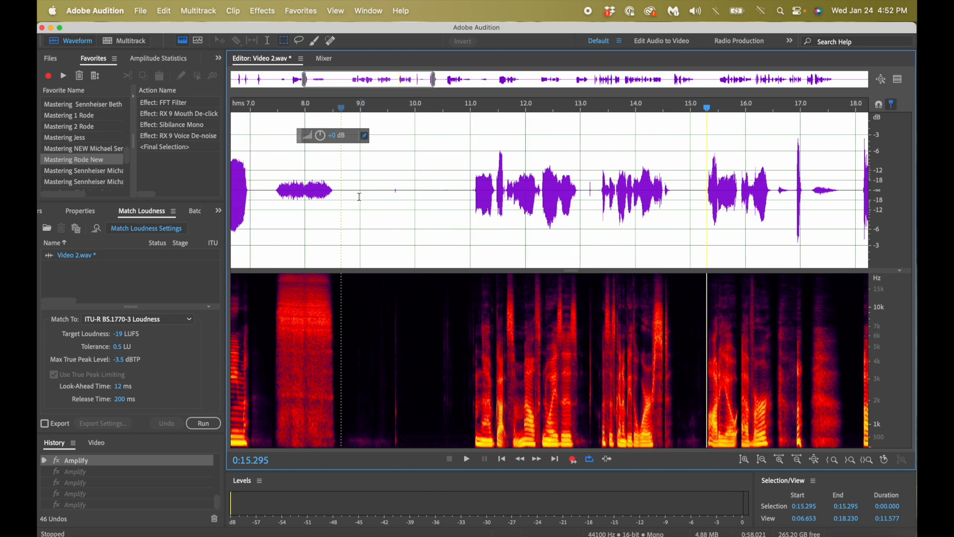
left_click(337, 194)
left_click_drag(337, 194, 391, 196)
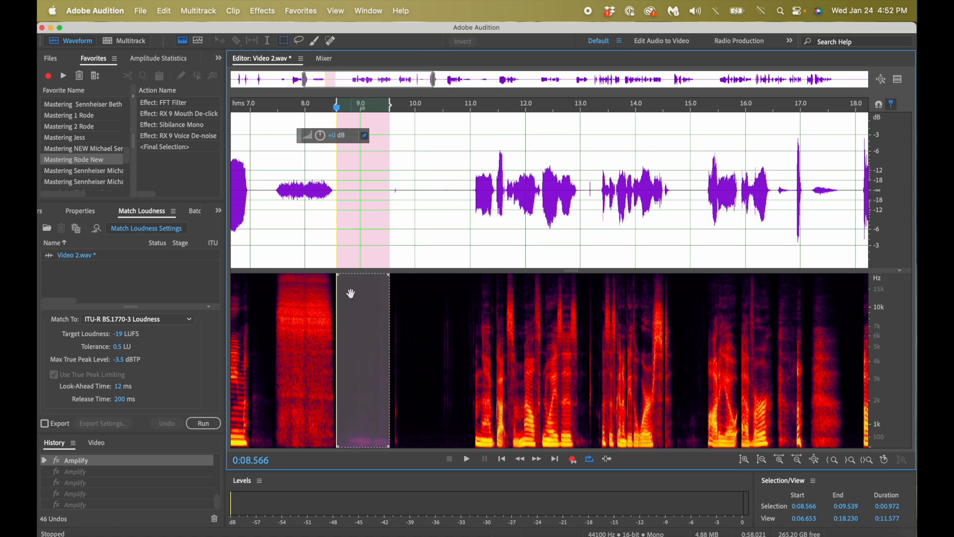
left_click(392, 196)
left_click_drag(392, 197, 471, 192)
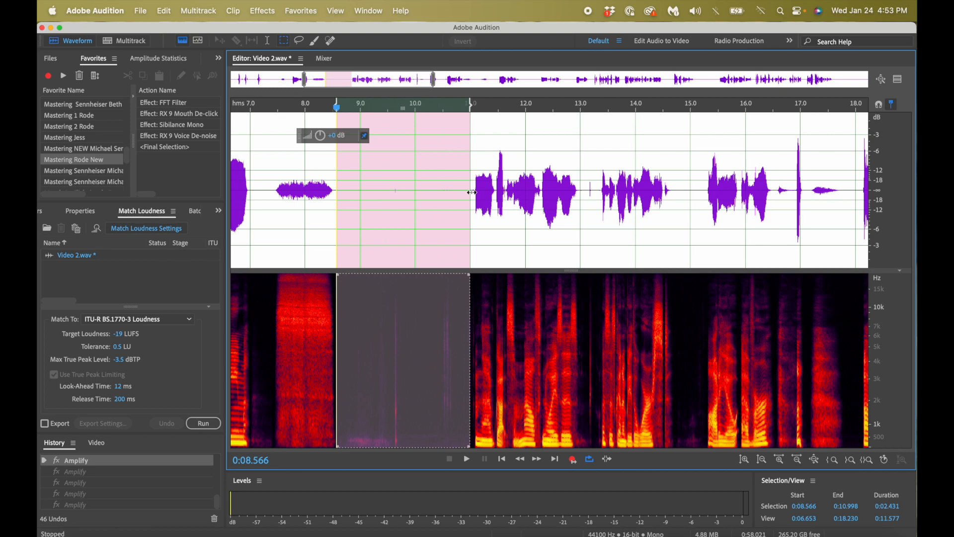
key("super+c")
key("super+shift+v")
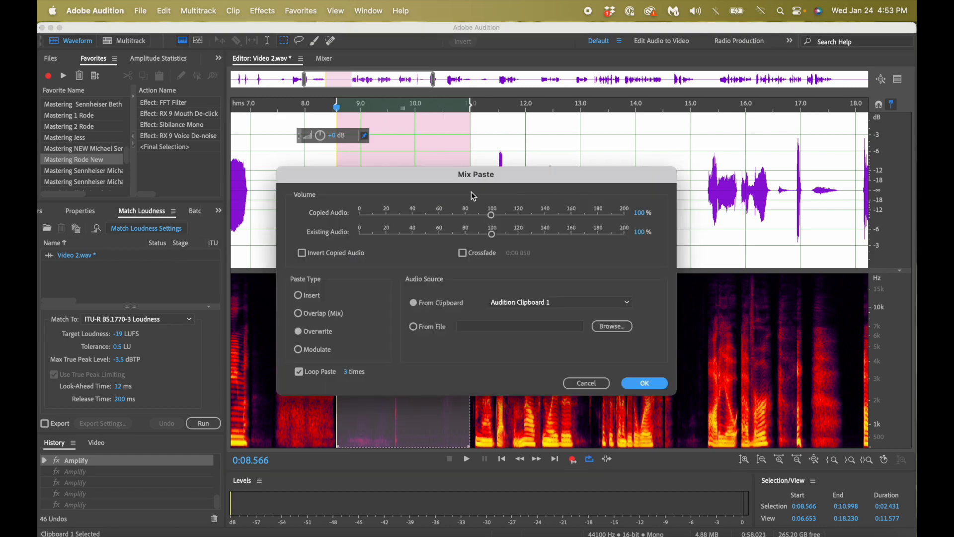
key("Return")
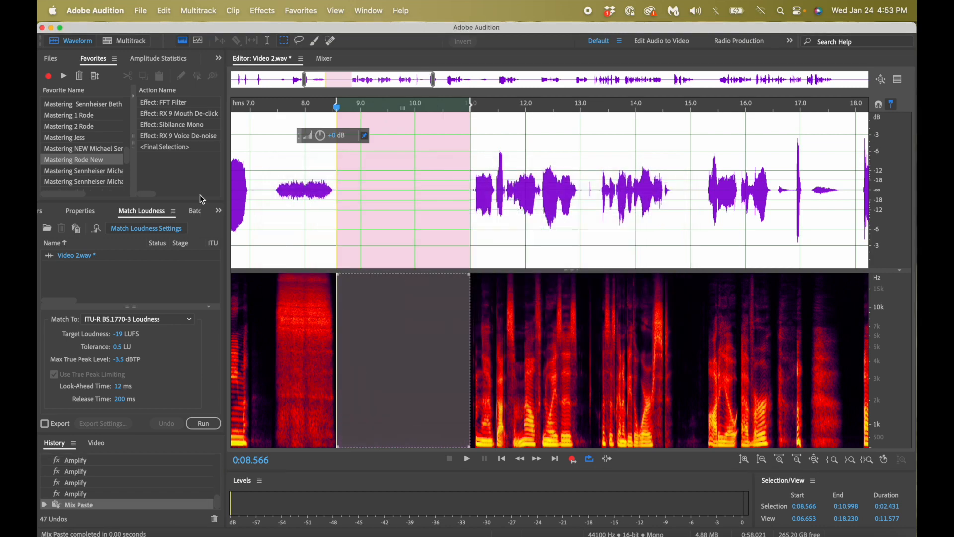
left_click(289, 186)
key("space")
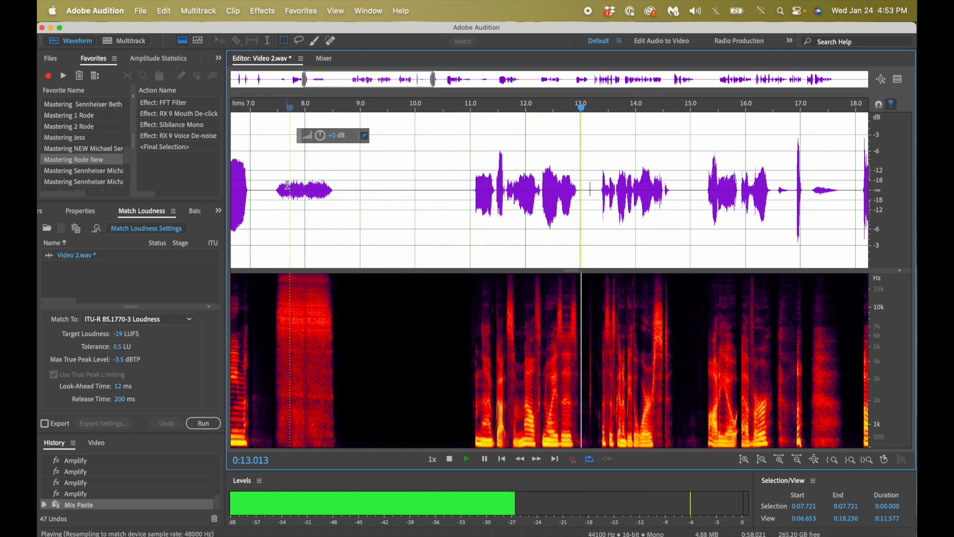
key("space")
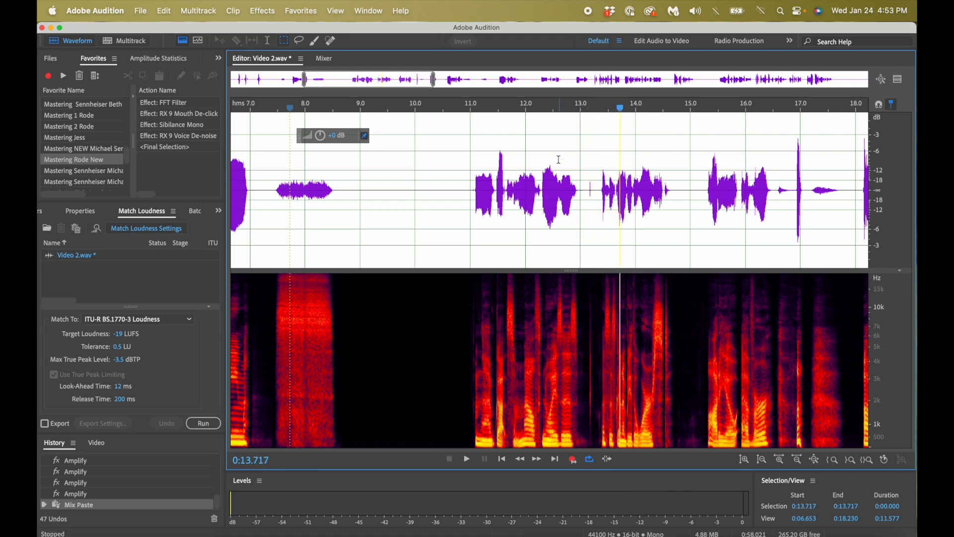
- Delete the short click in the pause from about 13.16 to 13.19 seconds
scroll(611, 217, "right", 2)
scroll(610, 217, "up", 8)
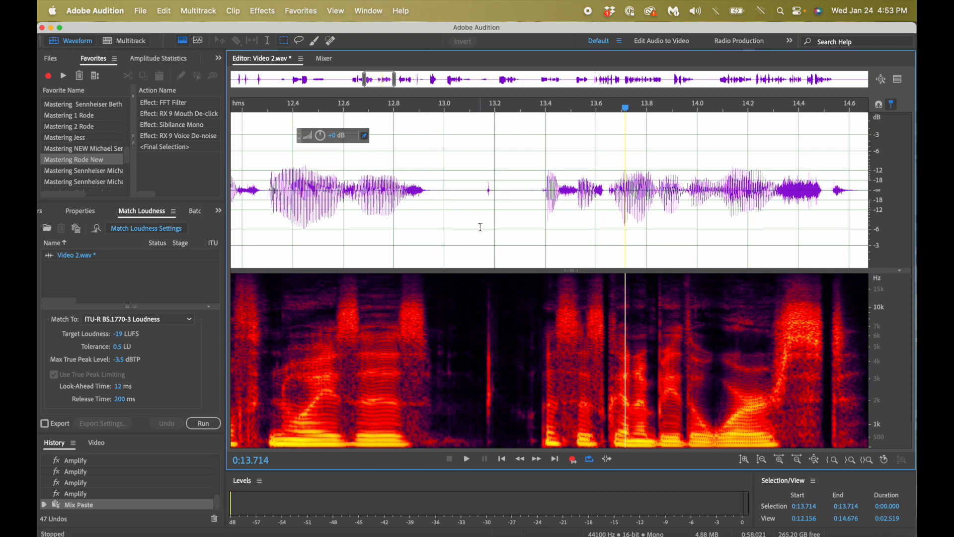
left_click(487, 189)
left_click_drag(487, 189, 493, 187)
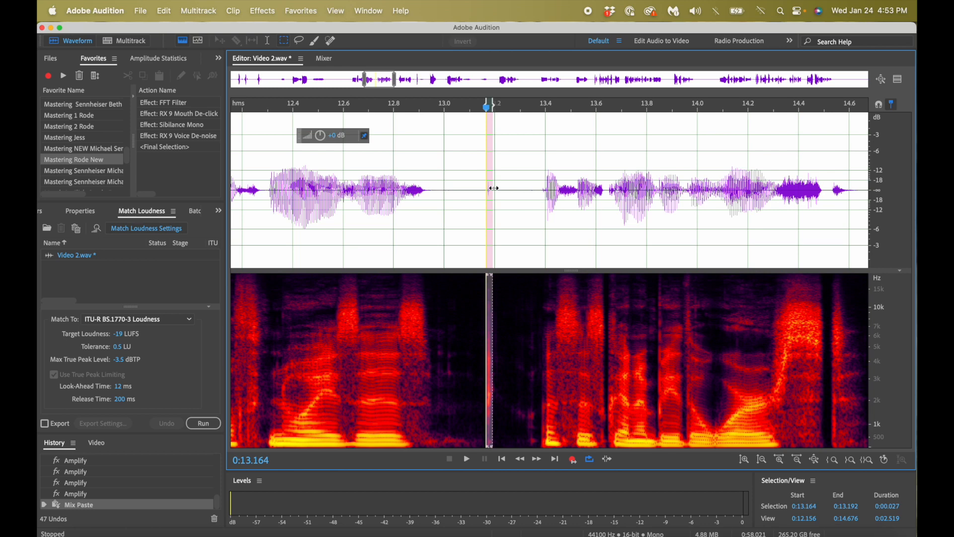
key("Delete")
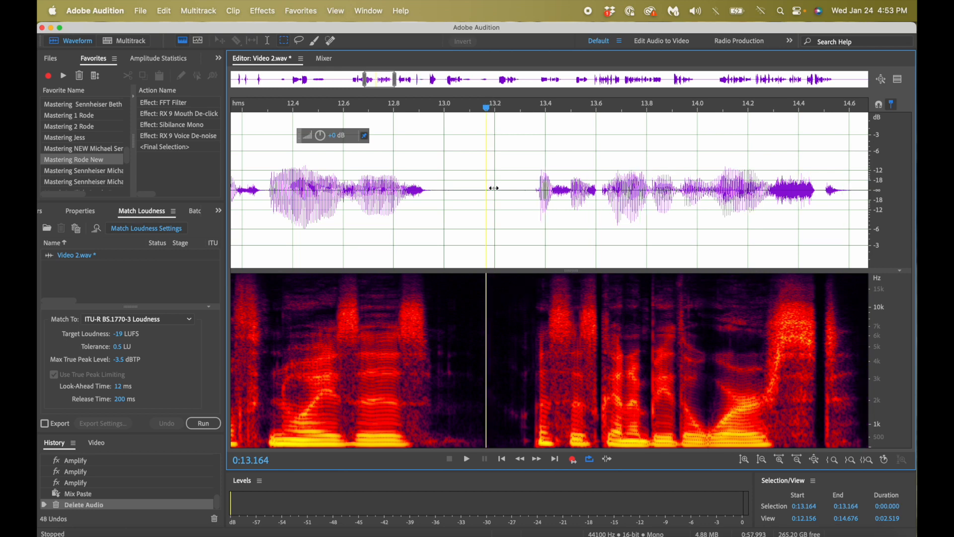
- Lower the faint noise between about 1 and 6 kHz from 12.95 to 13.03 seconds with Amplify
left_click(363, 209)
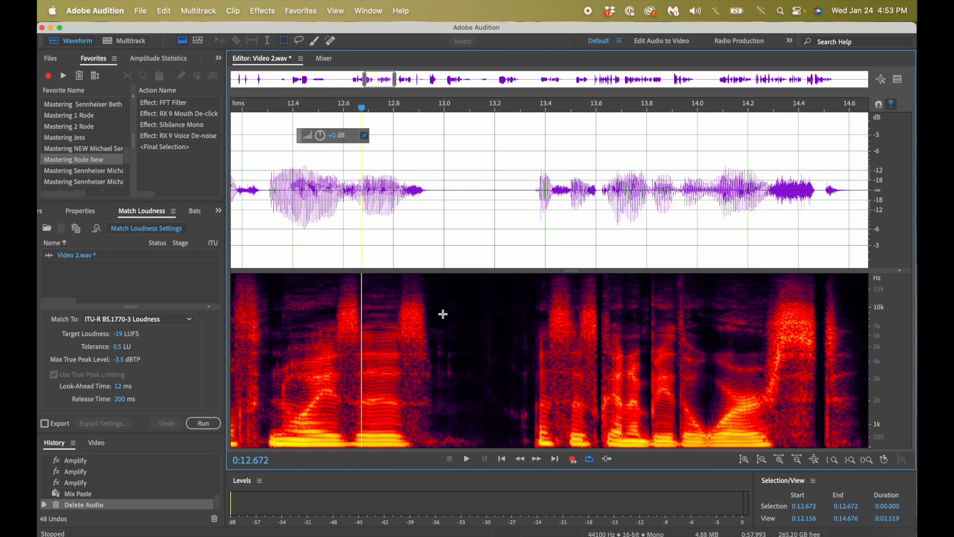
left_click(432, 337)
left_click_drag(433, 337, 452, 421)
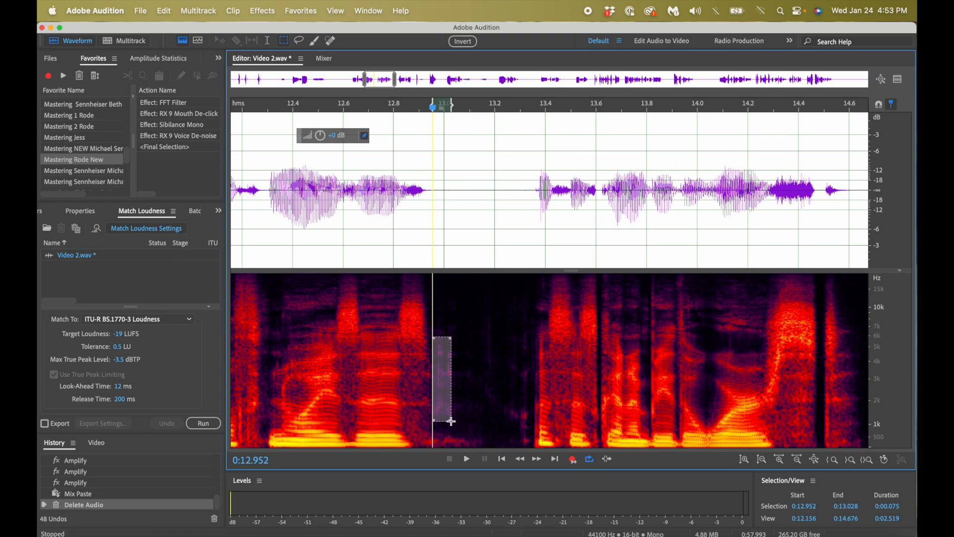
key("Delete")
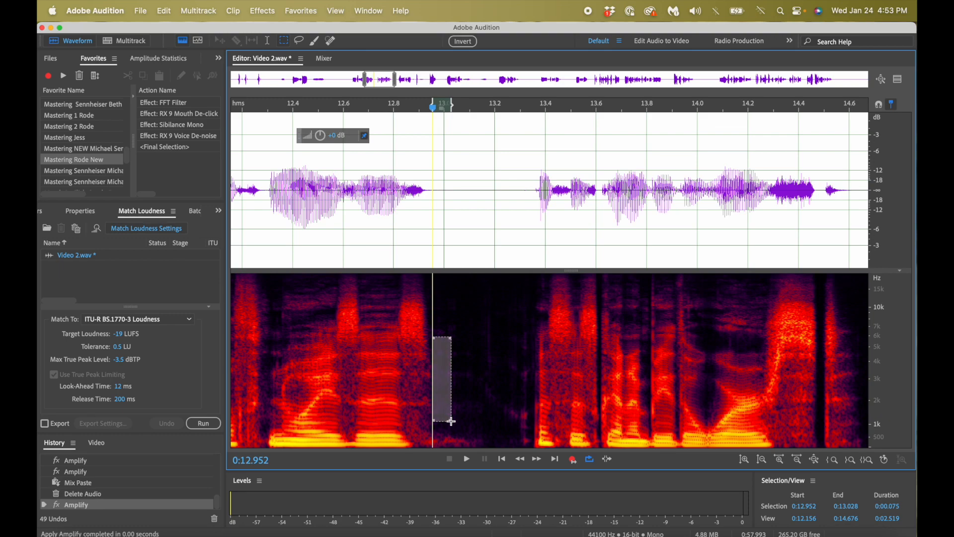
- Delete the audio from about 13.25 to 13.33 seconds and replay from about 12.6 seconds
left_click(528, 230)
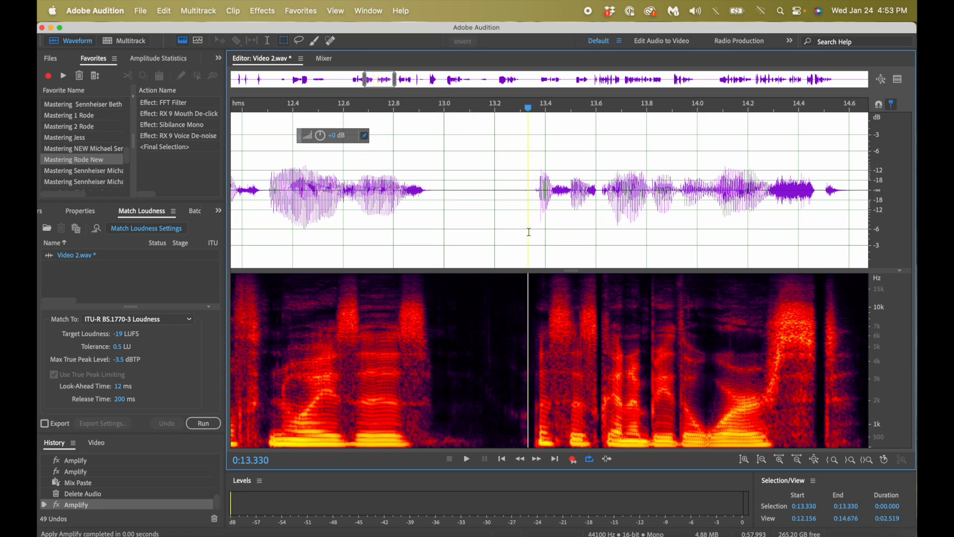
left_click(508, 198)
left_click_drag(509, 198, 528, 201)
key("Delete")
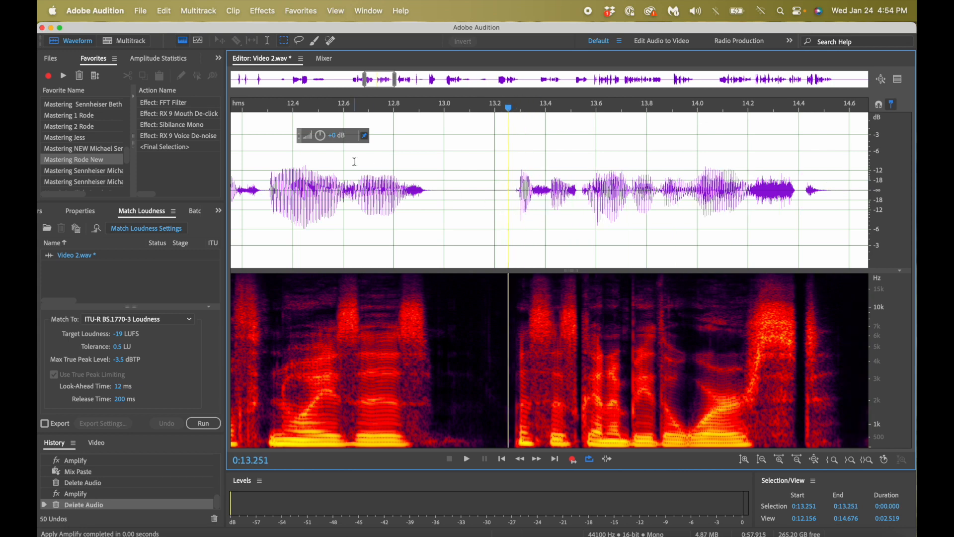
scroll(333, 204, "down", 3)
left_click(359, 199)
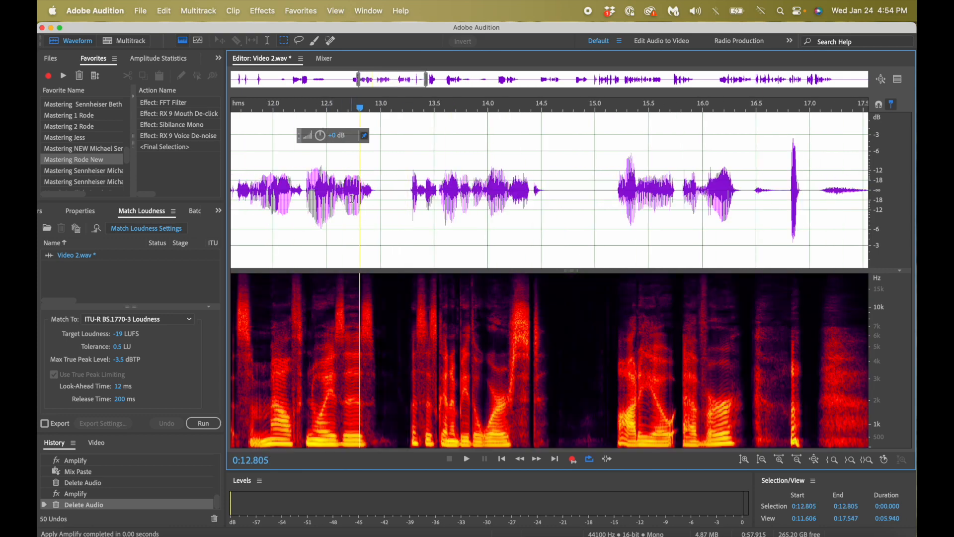
left_click(341, 196)
key("space")
key("space")
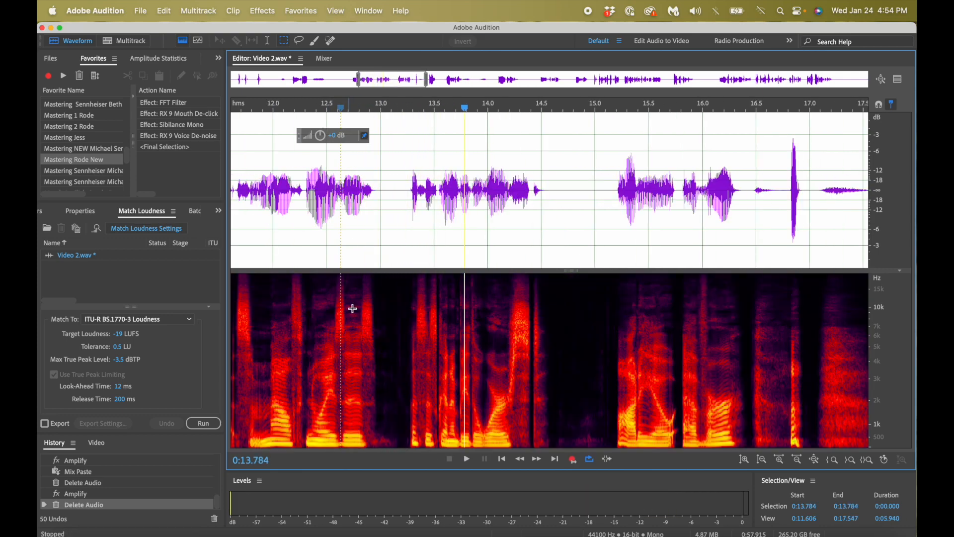
- Lower the pause from about 12.96 to 13.26 seconds with two Amplify reductions and replay from about 12.55 seconds
left_click_drag(378, 191, 408, 190)
key("alt+Down")
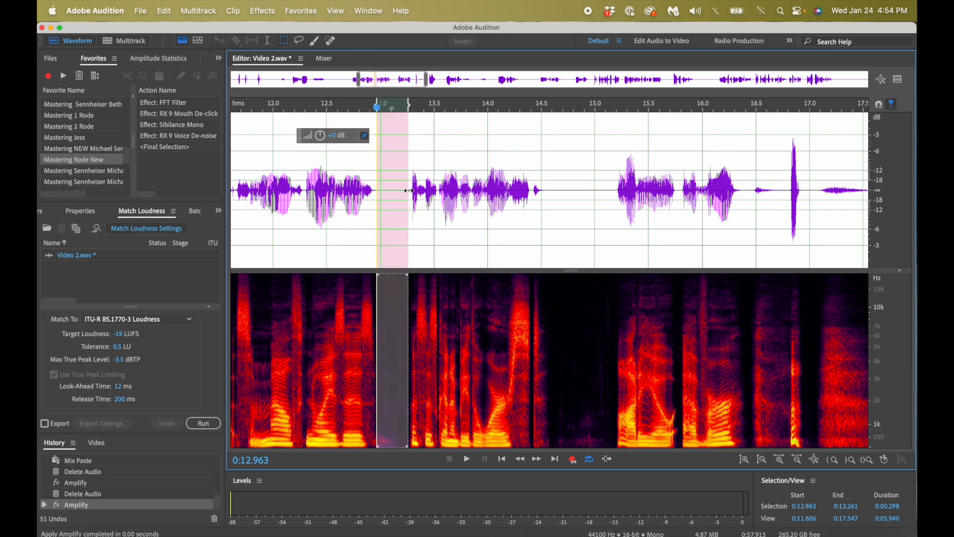
key("alt+Down")
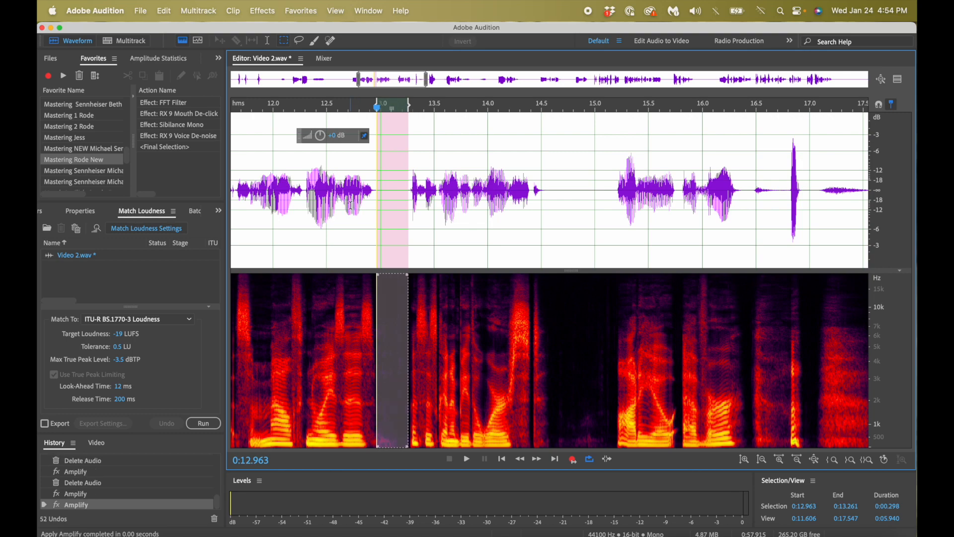
left_click(332, 201)
key("space")
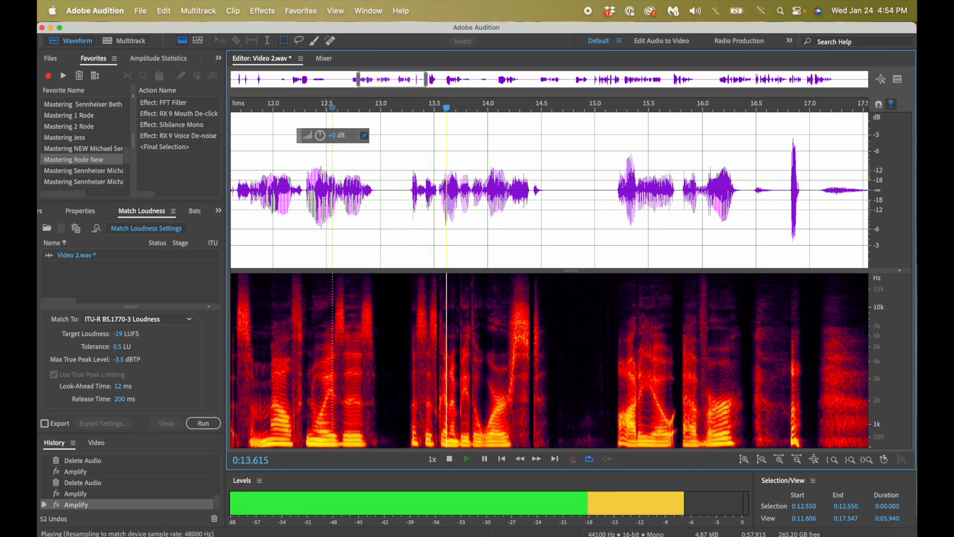
key("space")
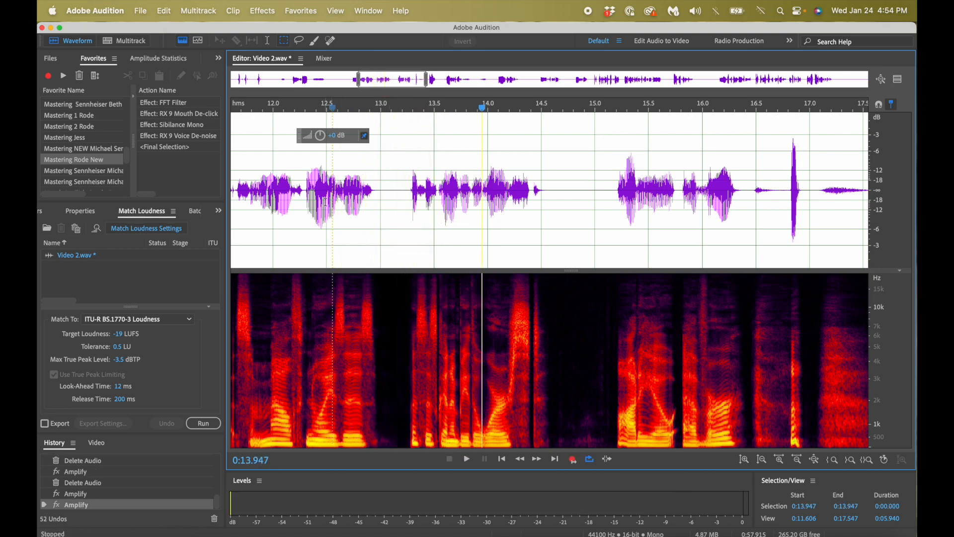
left_click(378, 188)
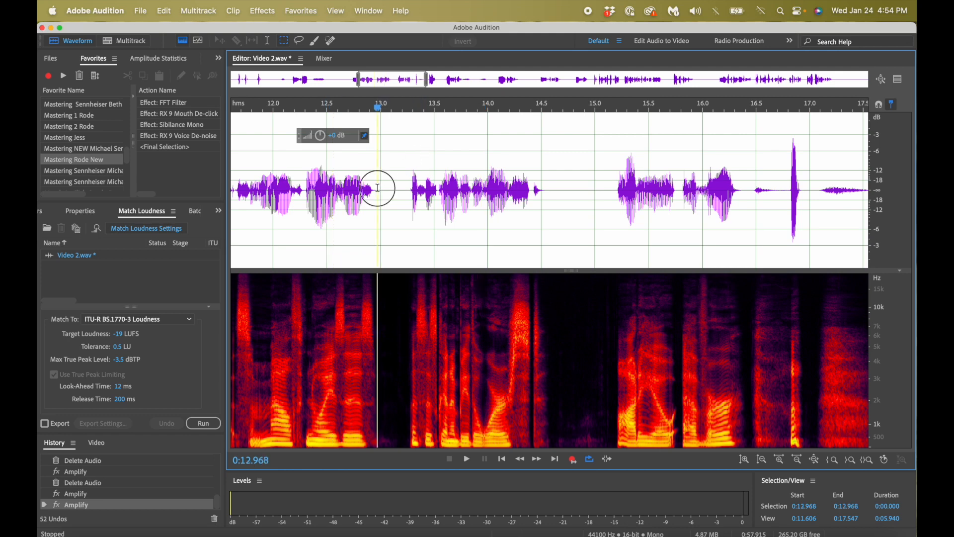
left_click_drag(378, 188, 408, 187)
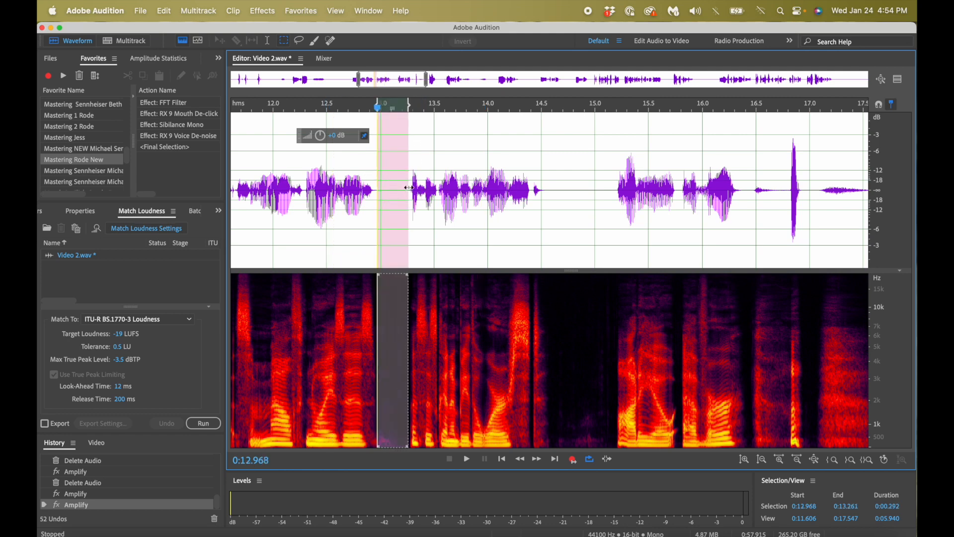
left_click(496, 256)
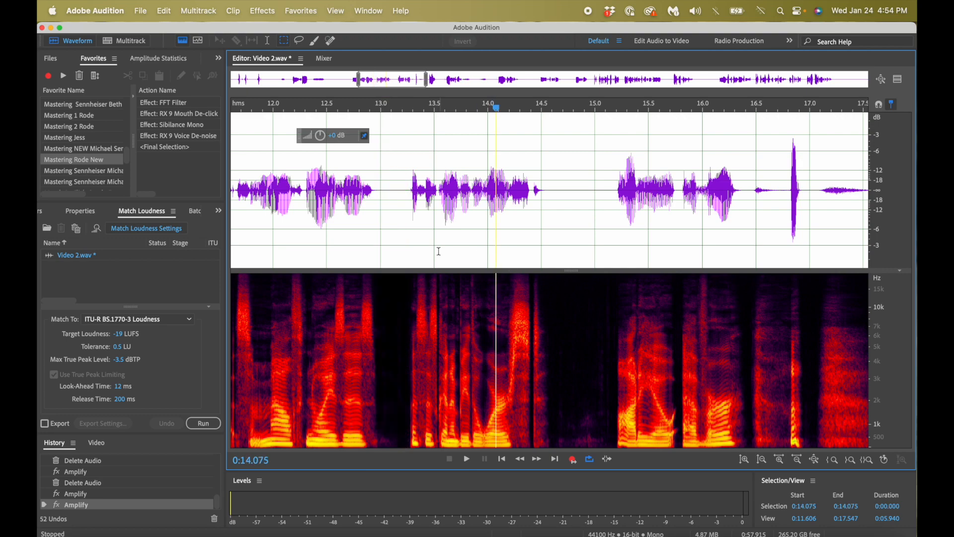
- Play the phrase from about 11.1 seconds twice and examine the short gap near 11.45 seconds
scroll(439, 250, "up", 5)
scroll(438, 251, "down", 4)
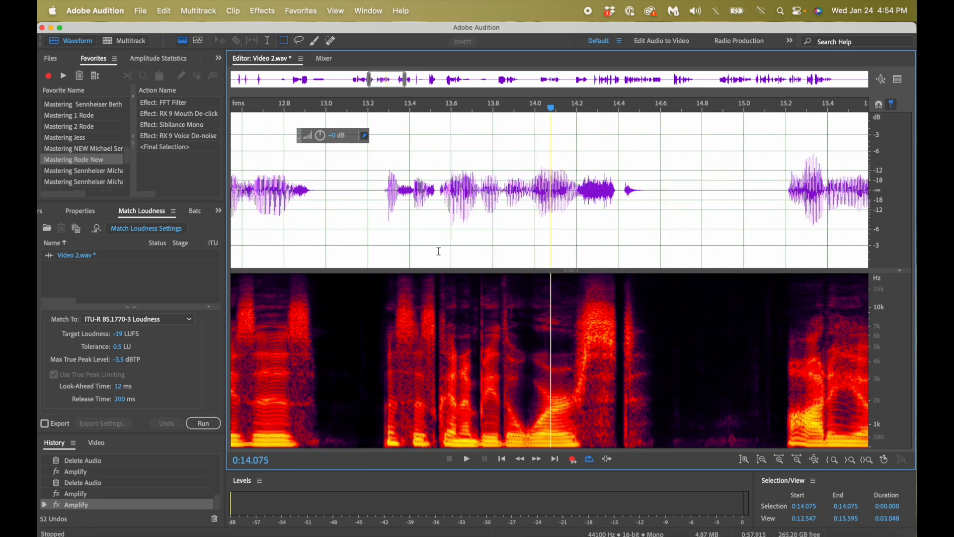
scroll(438, 251, "left", 10)
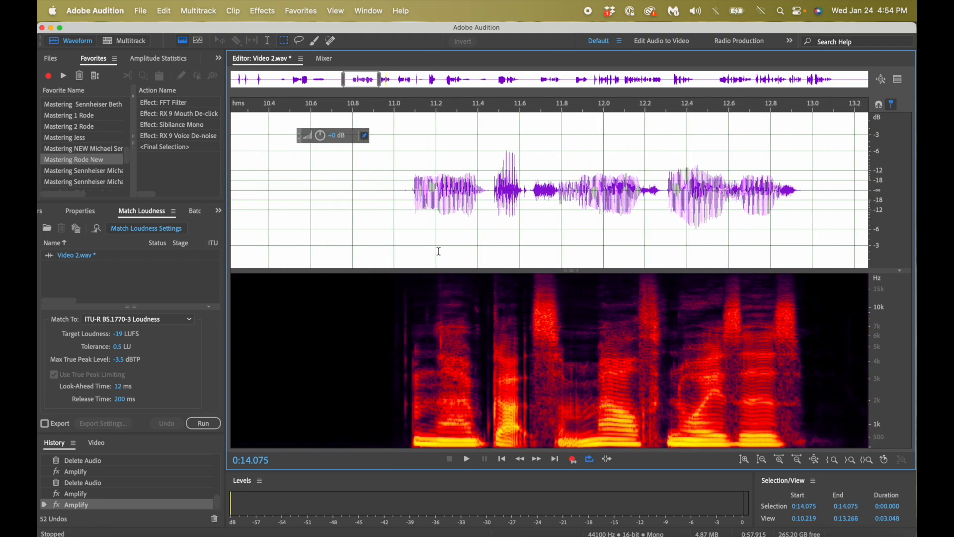
left_click(415, 219)
key("space")
key("space")
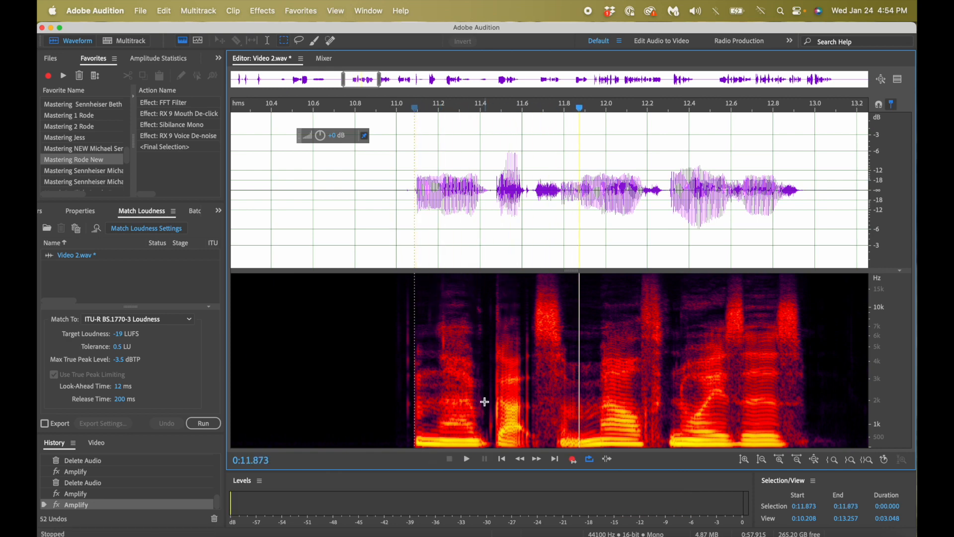
left_click(444, 237)
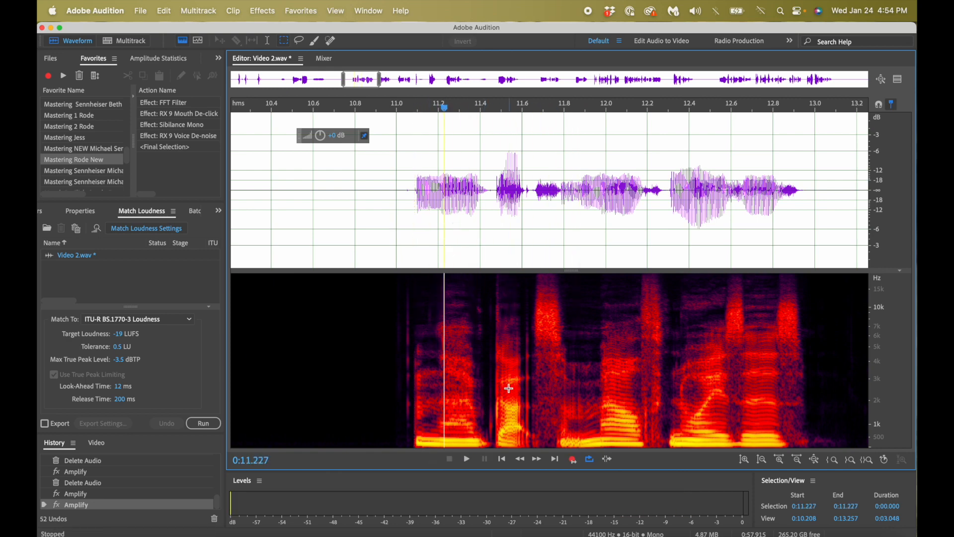
left_click_drag(486, 394, 493, 447)
left_click(423, 240)
key("space")
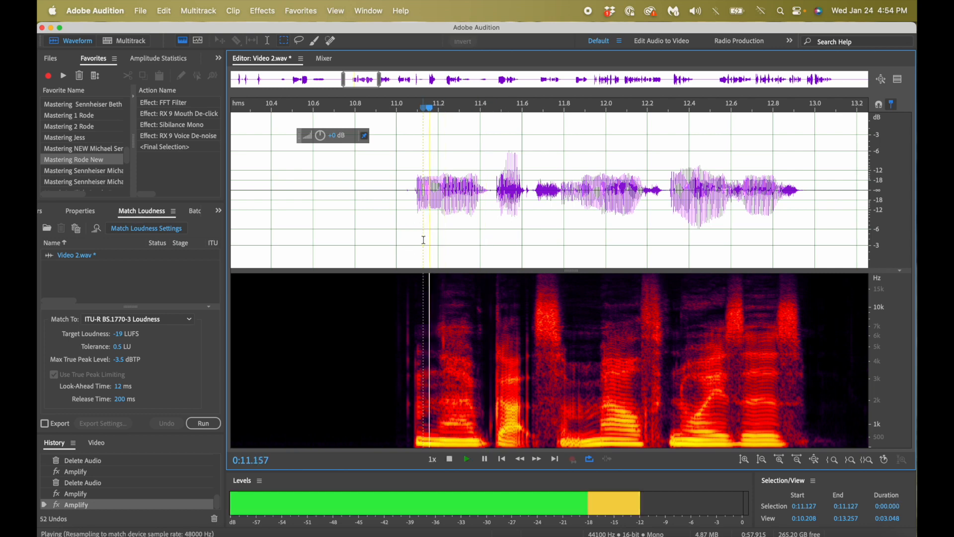
key("space")
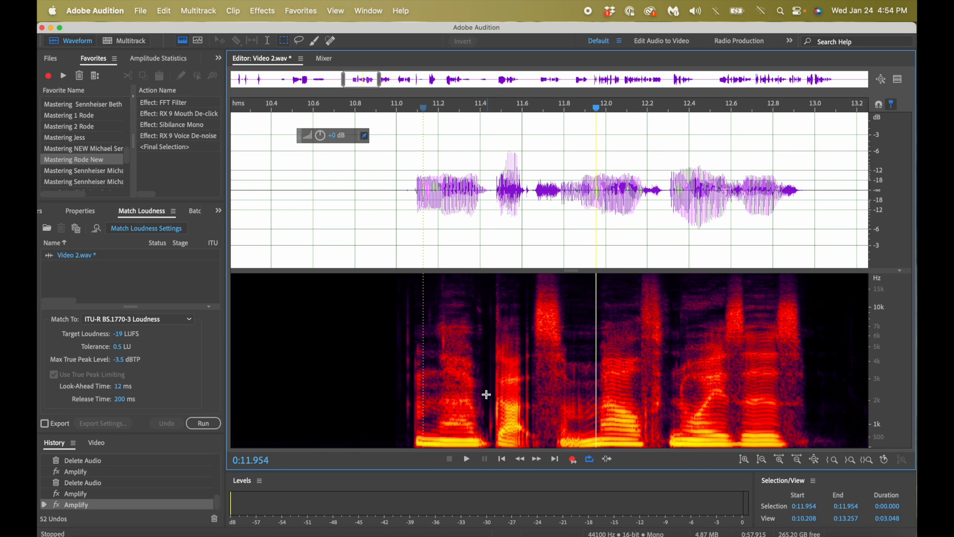
- Lower the sound between about 500 Hz and 2 kHz from 11.43 to 11.46 seconds with two Amplify reductions and replay from about 11.0 seconds
left_click_drag(486, 393, 493, 439)
key("Delete")
key("Delete")
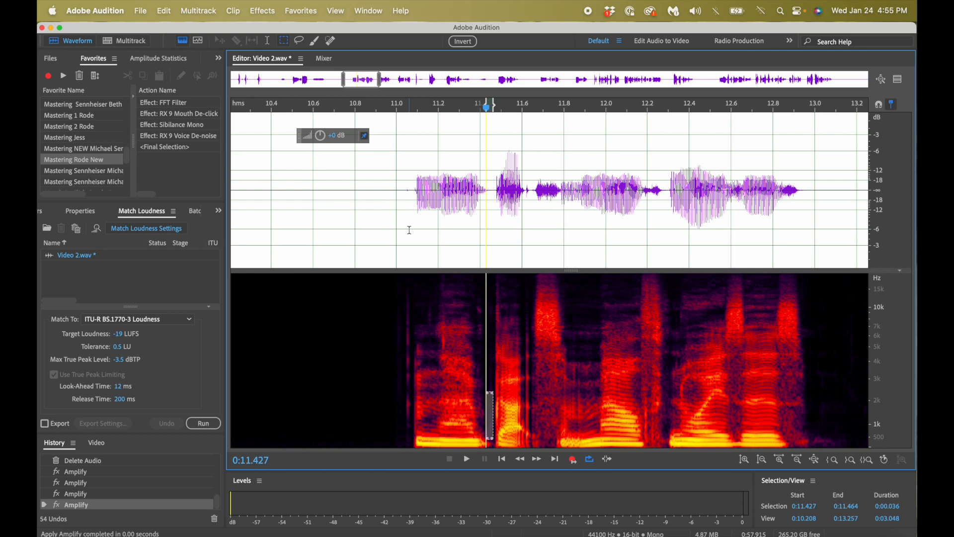
left_click(401, 196)
key("space")
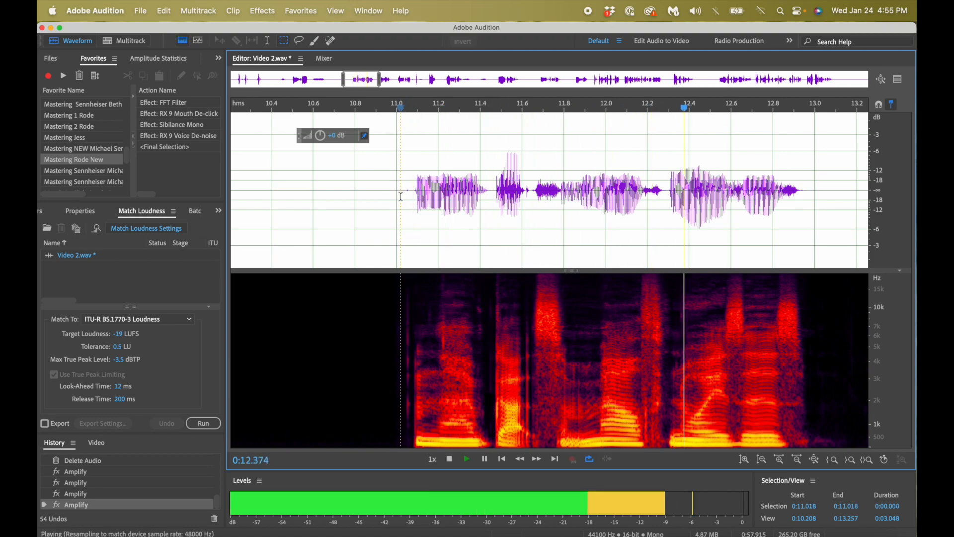
key("space")
- Play the end of the next phrase and the following pause from about 14.28 seconds
scroll(551, 270, "right", 5)
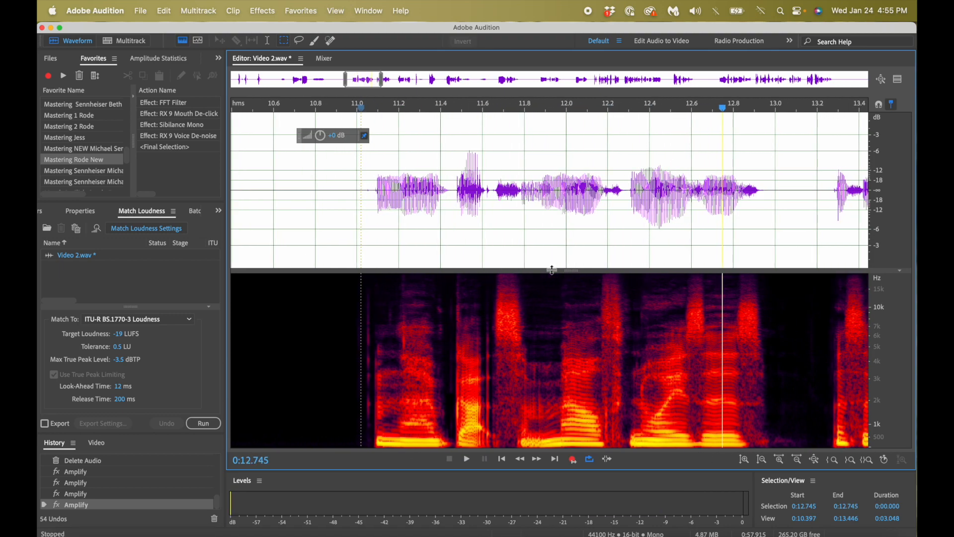
scroll(551, 270, "right", 5)
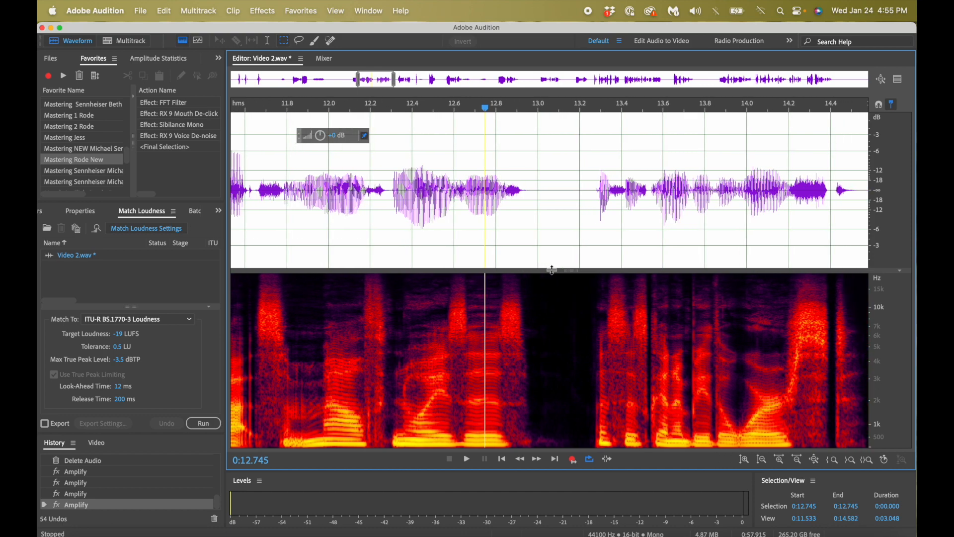
left_click(523, 258)
key("space")
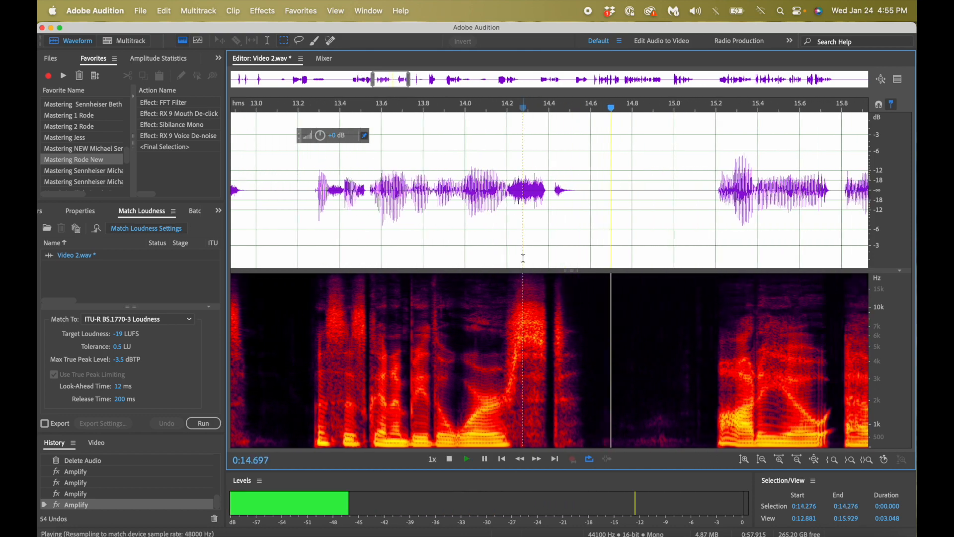
- Lower the faint noise from about 15.03 to 15.14 seconds, between about 600 Hz and 4.5 kHz, with one Amplify reduction
key("space")
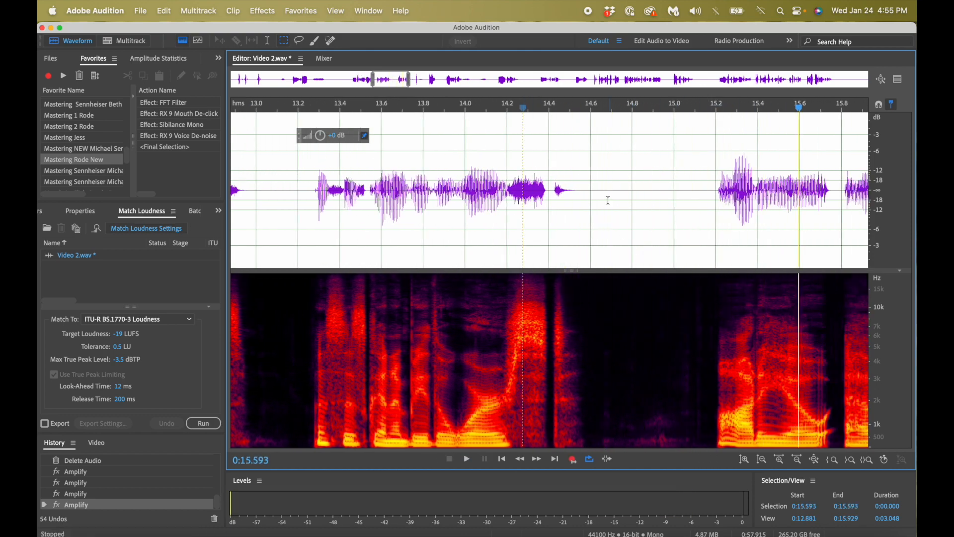
left_click(575, 198)
left_click(581, 197)
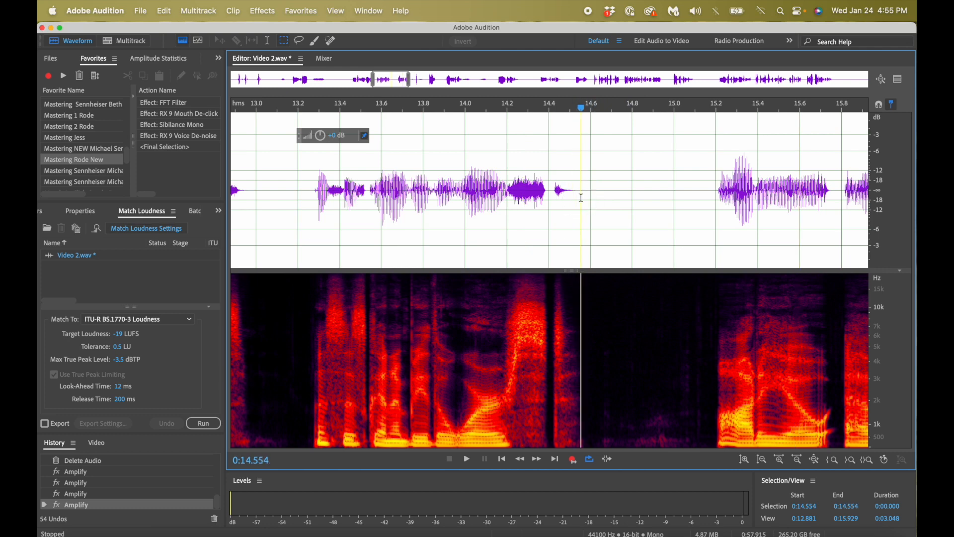
left_click_drag(581, 198, 704, 205)
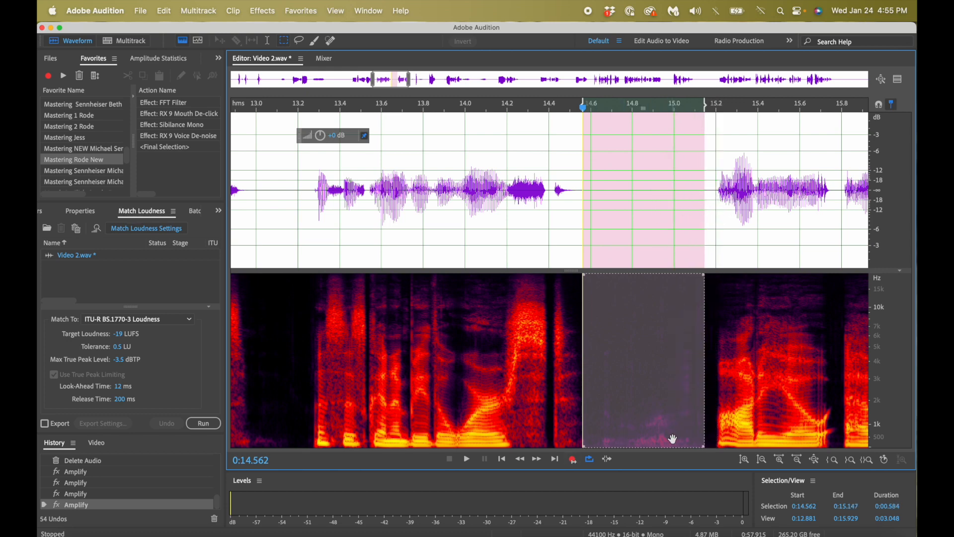
left_click(714, 229)
left_click_drag(681, 351, 703, 434)
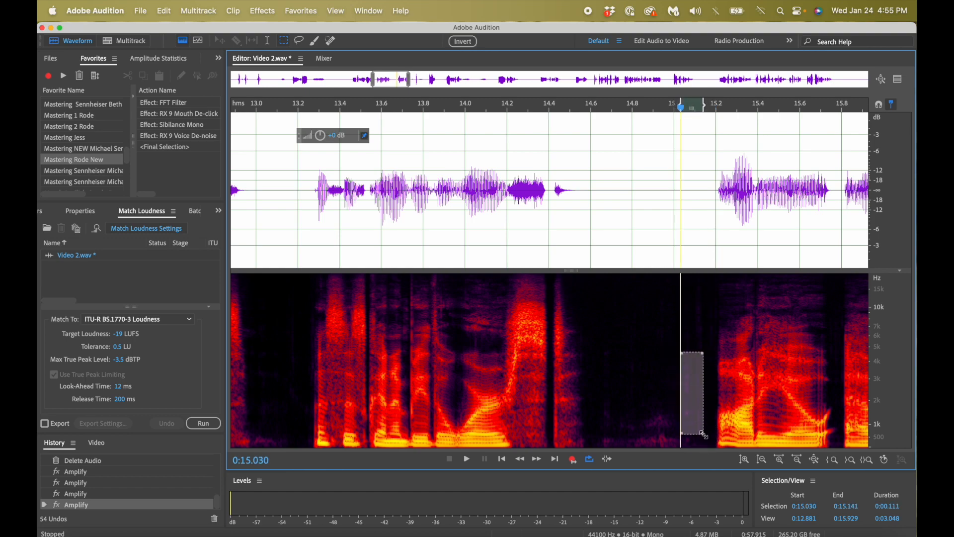
key("super+r")
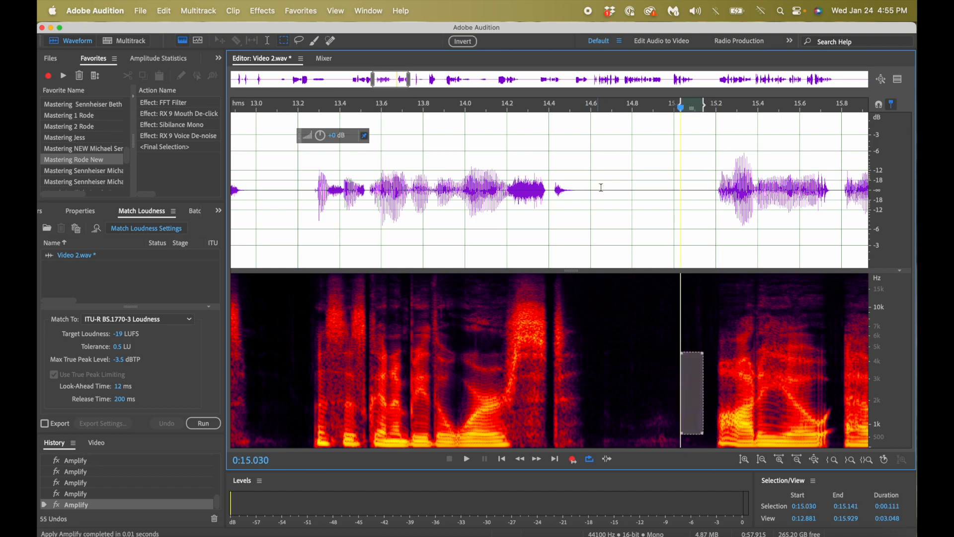
- Delete about 0.18 seconds of the pause starting near 14.56 seconds and replay from about 13.95 seconds
left_click_drag(581, 192, 618, 199)
key("Delete")
left_click(456, 204)
key("space")
key("space")
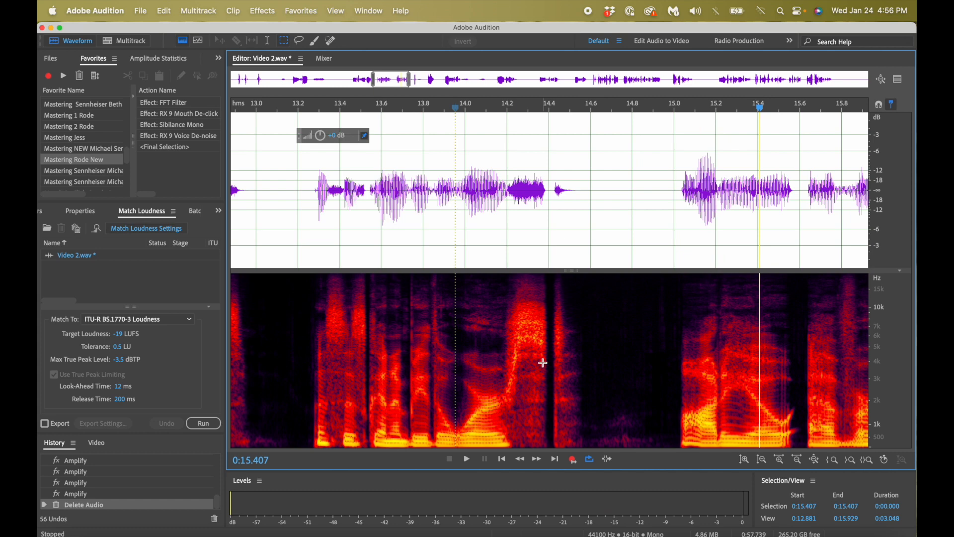
- Replay the phrase ending and the shortened pause from about 14.31 seconds
left_click_drag(585, 289, 678, 407)
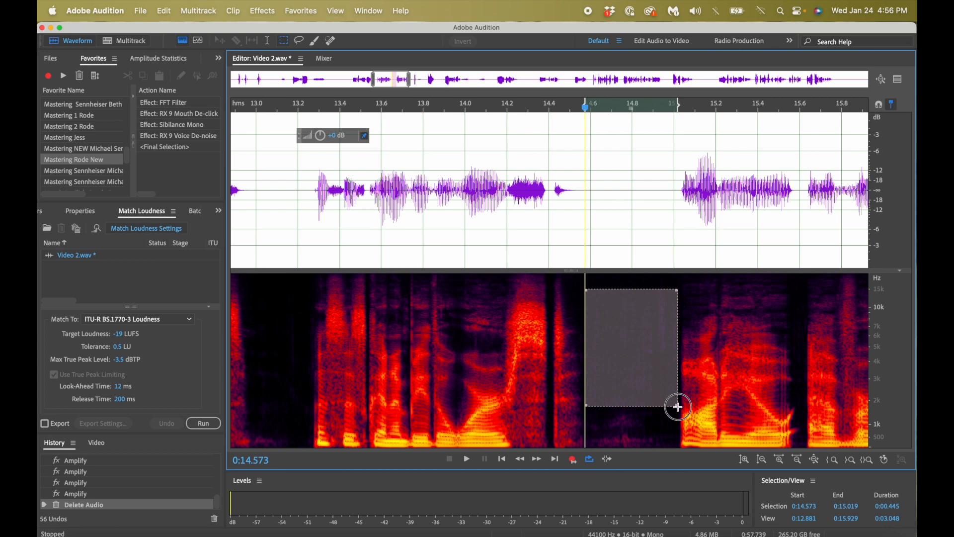
left_click(530, 209)
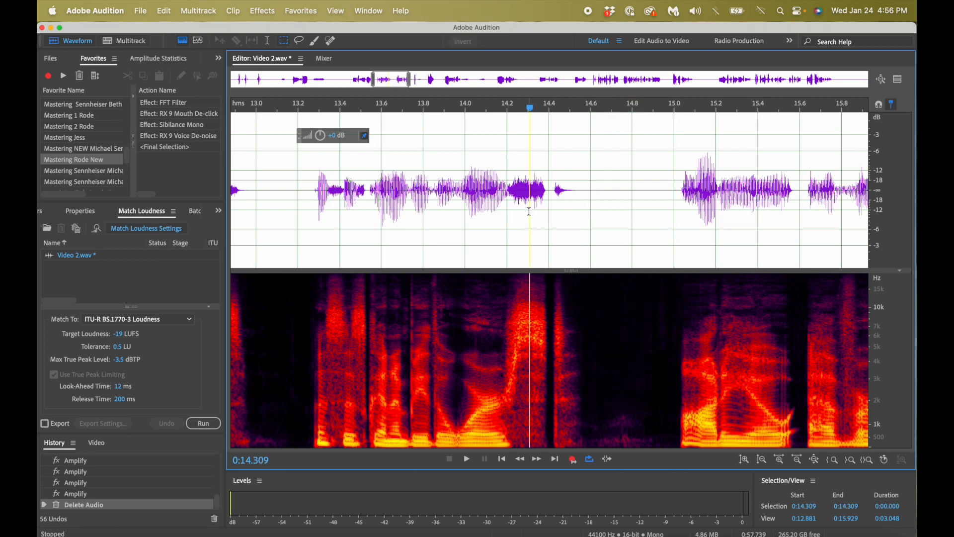
key("space")
key("space")
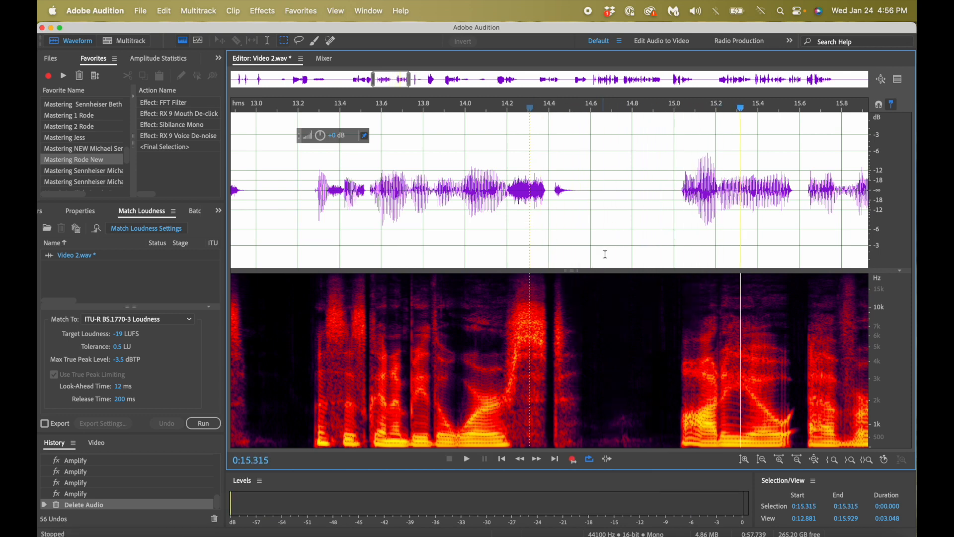
- Overwrite the pause from about 14.54 to 15.01 seconds with the copied clean audio using Mix Paste, and replay from about 14.28 seconds
left_click_drag(579, 196, 676, 226)
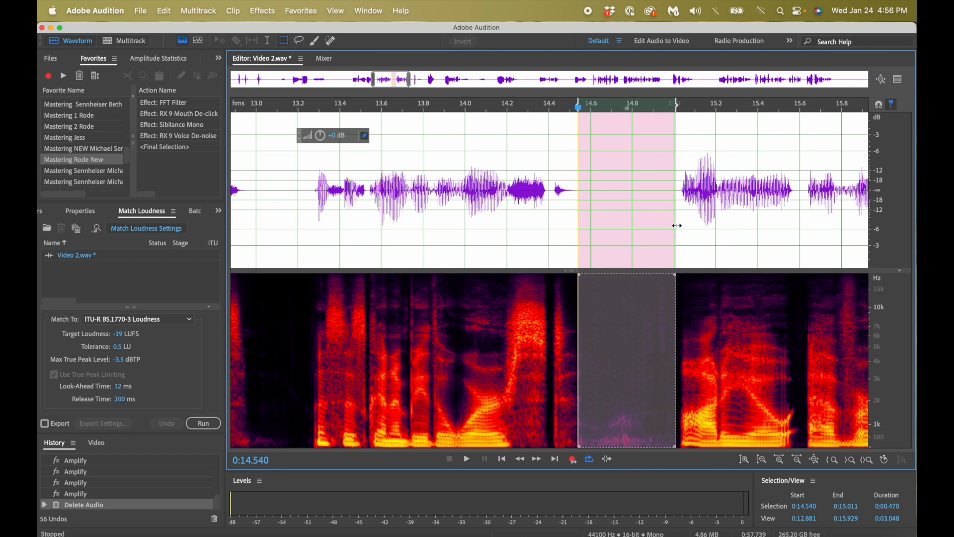
key("super+shift+v")
key("Return")
left_click(523, 182)
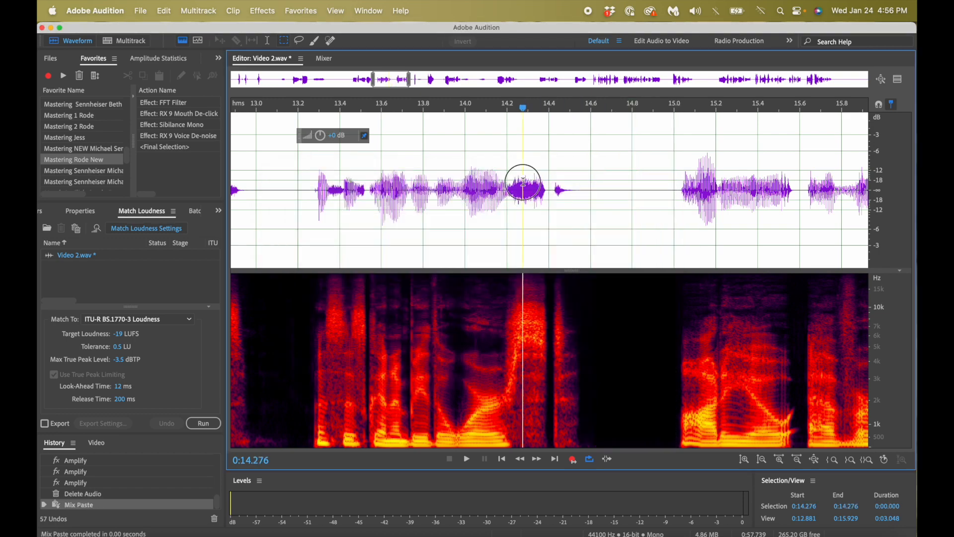
key("space")
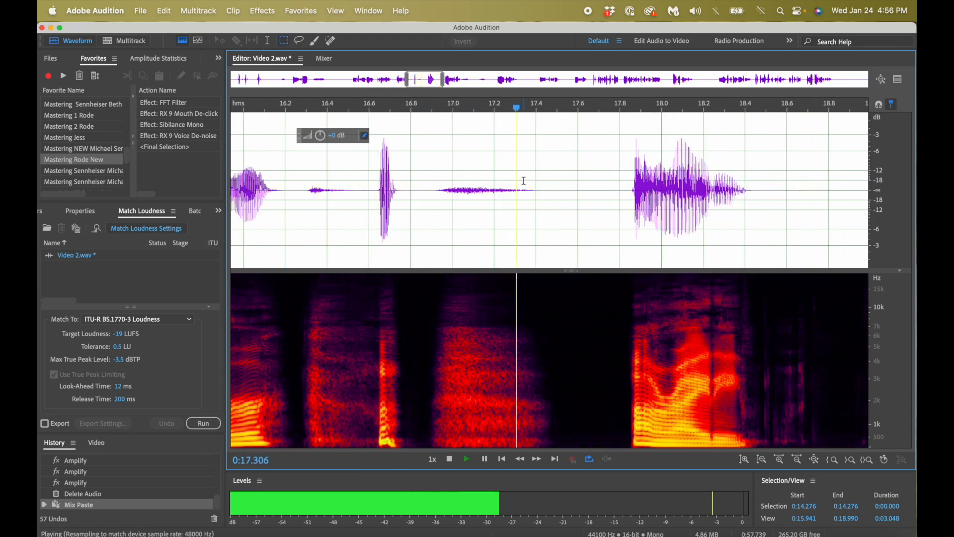
key("space")
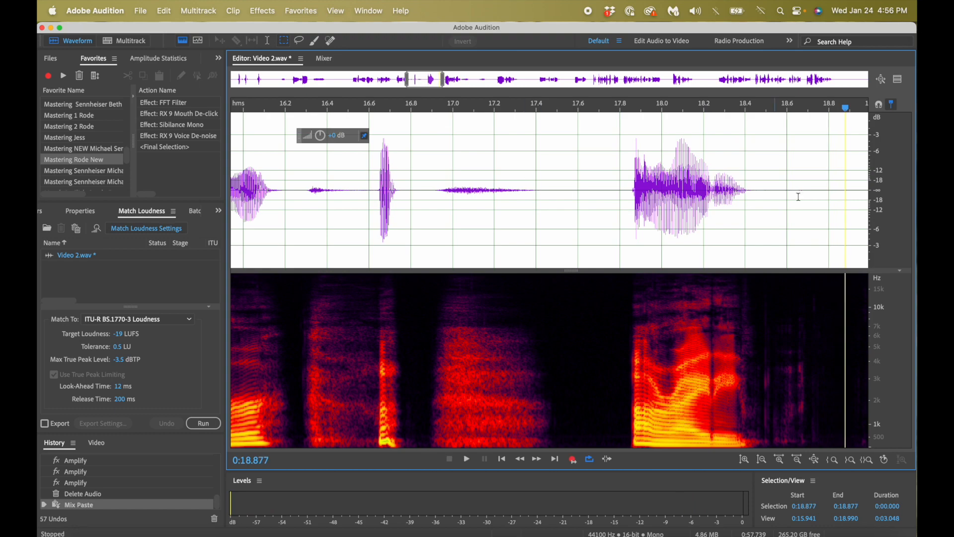
- Try overwriting the pause from about 18.43 to 19.40 seconds with the copied clean audio, replay from about 18.2 seconds, and undo the paste
scroll(756, 218, "right", 5)
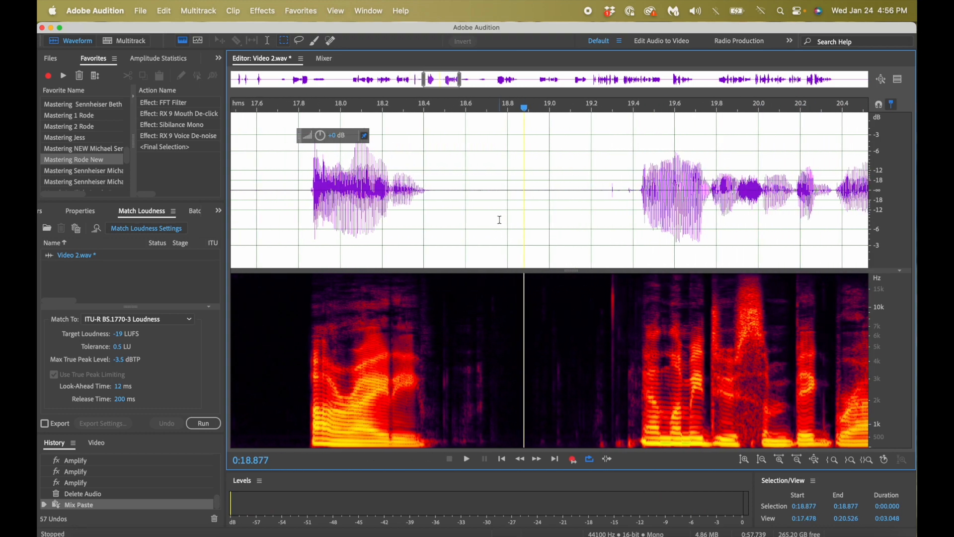
left_click(438, 194)
key("space")
key("space")
left_click(430, 195)
left_click_drag(430, 195, 633, 197)
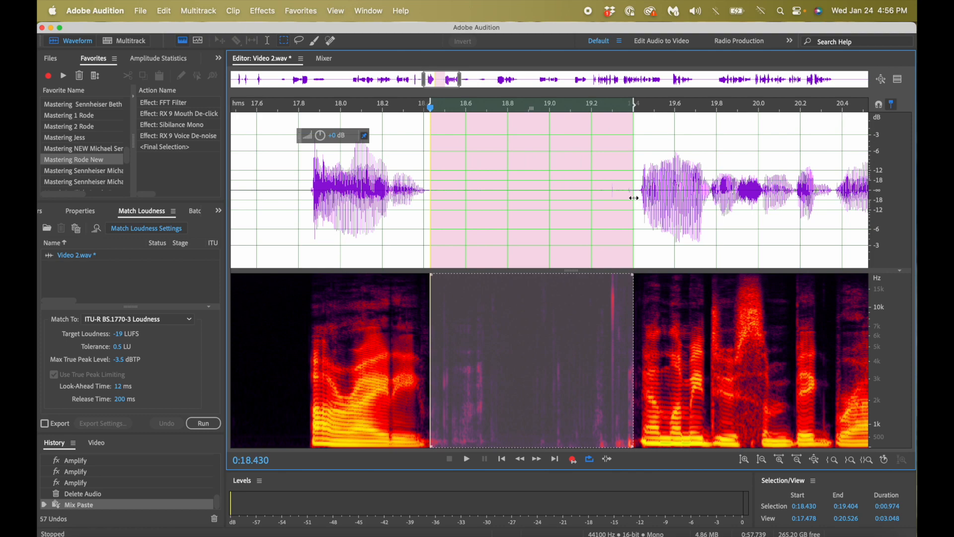
key("super+shift+v")
key("Return")
left_click(382, 205)
key("space")
key("space")
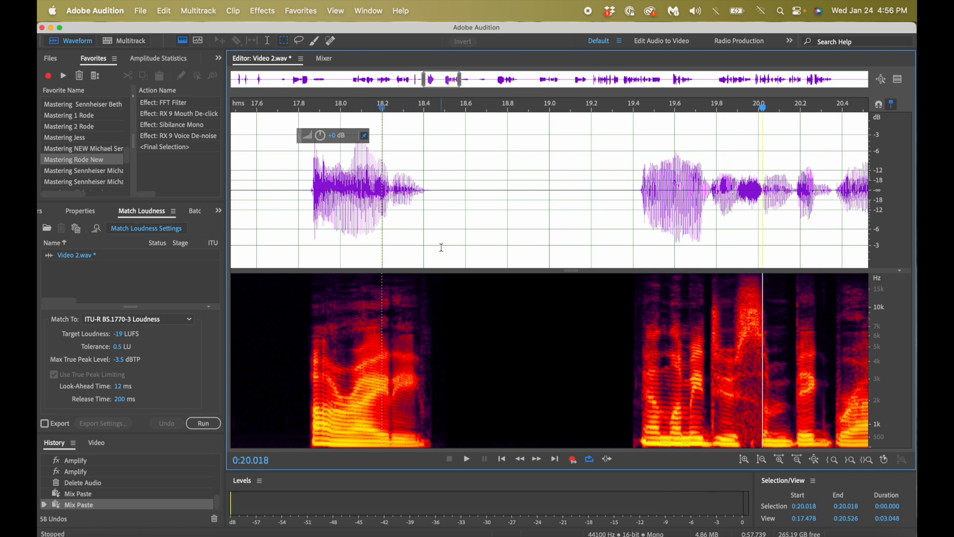
key("super+z")
- Move the selection's start to about 18.49 seconds, overwrite it with the clean audio using Mix Paste, and replay from about 17.8 seconds
left_click_drag(430, 268, 443, 268)
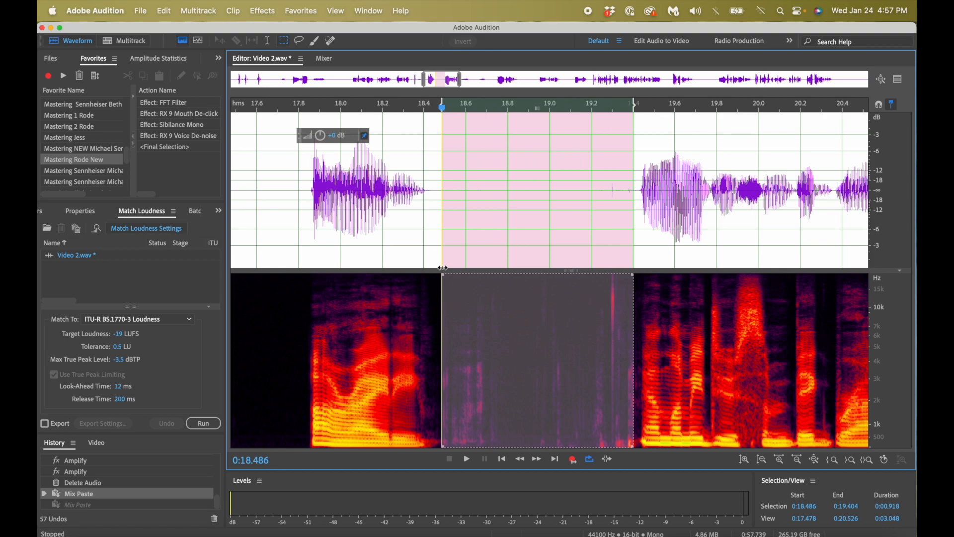
key("super+shift+v")
key("Return")
left_click(297, 188)
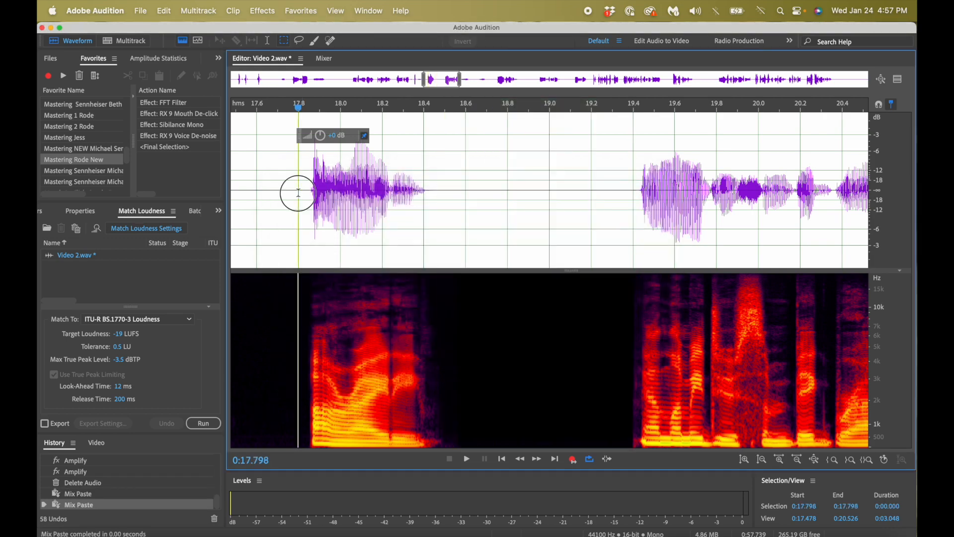
key("space")
key("space")
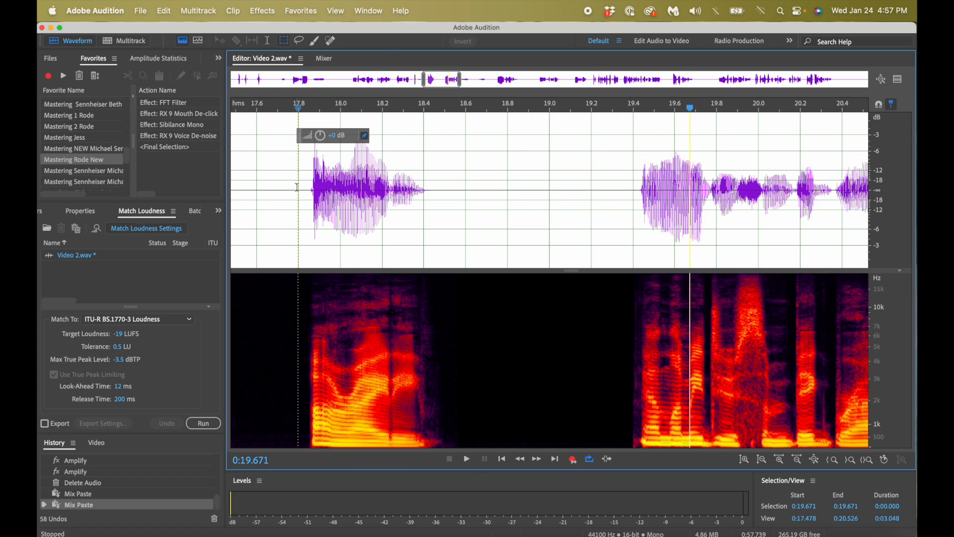
- Play the following phrase and its breaths from about 19.37 seconds and again from about 20.15 seconds
scroll(599, 265, "down", 4)
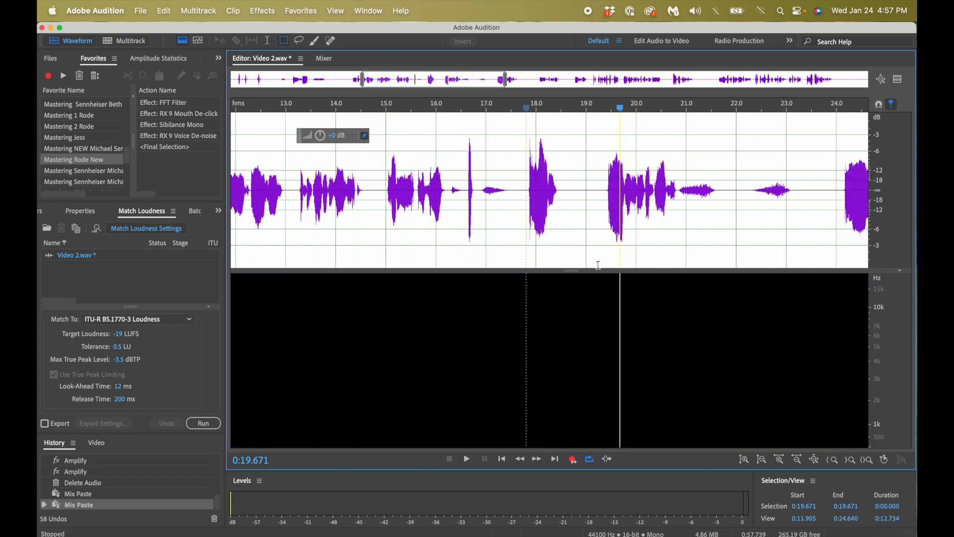
scroll(598, 265, "down", 1)
scroll(598, 265, "right", 5)
left_click(392, 194)
key("space")
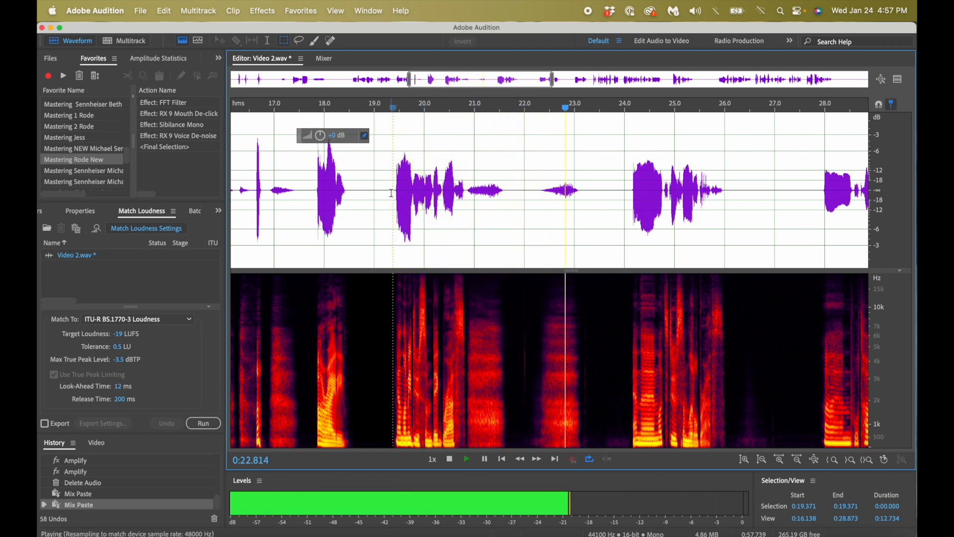
key("space")
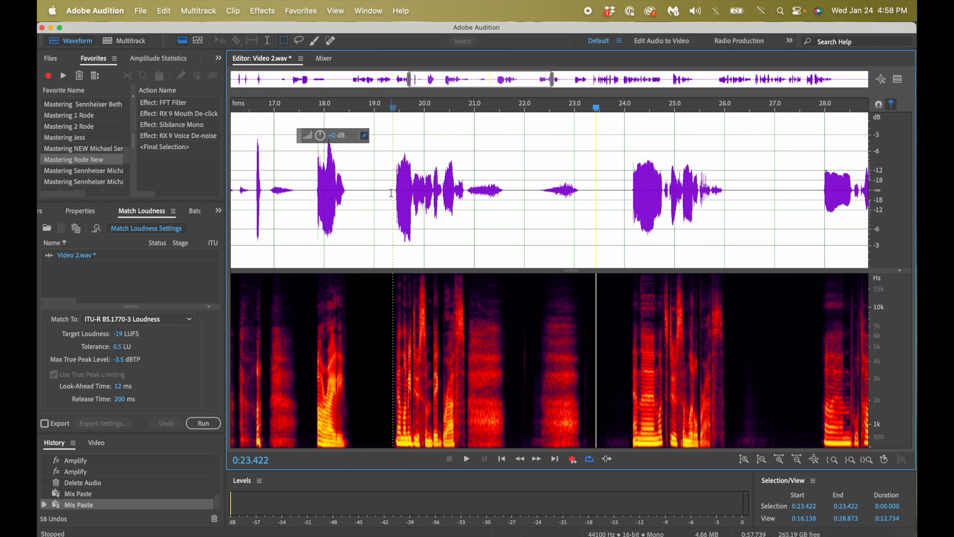
left_click(432, 189)
key("space")
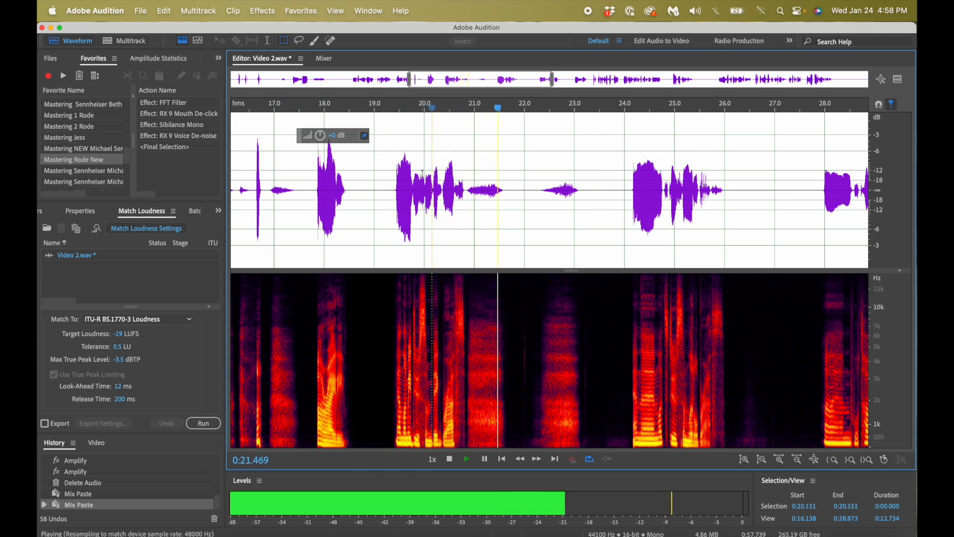
key("space")
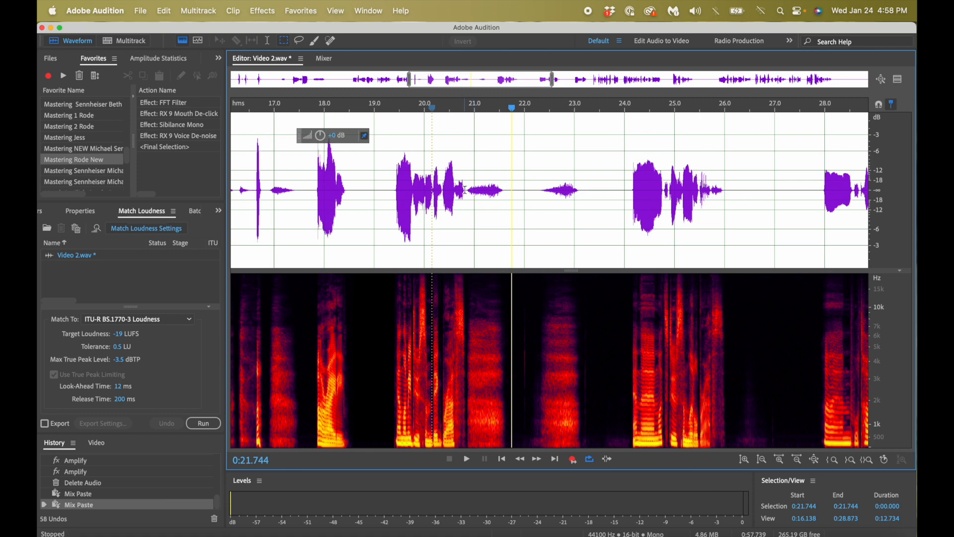
- Overwrite the breath and pause from about 20.84 to 22.22 seconds with looped clean audio using Mix Paste, and play from about 22.25 seconds
left_click_drag(466, 191, 536, 195)
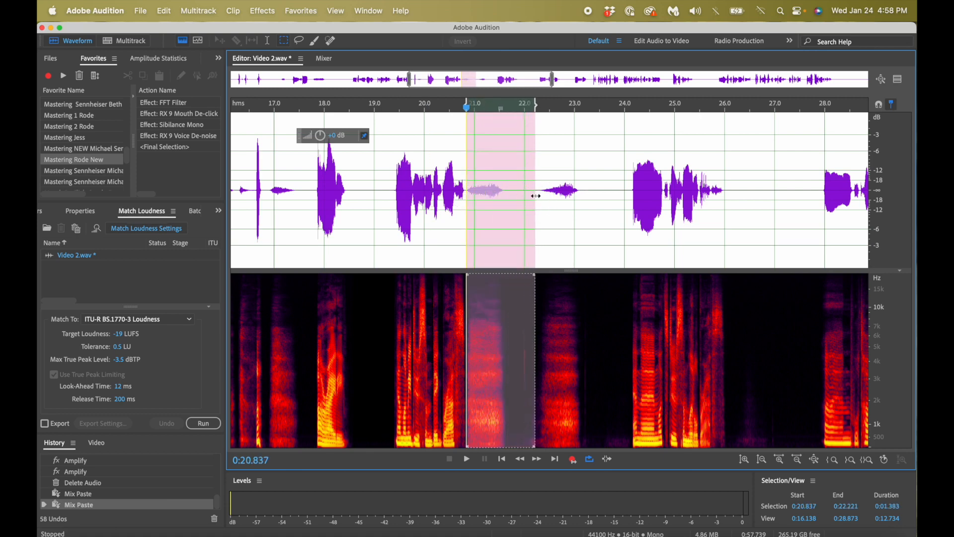
key("super+shift+v")
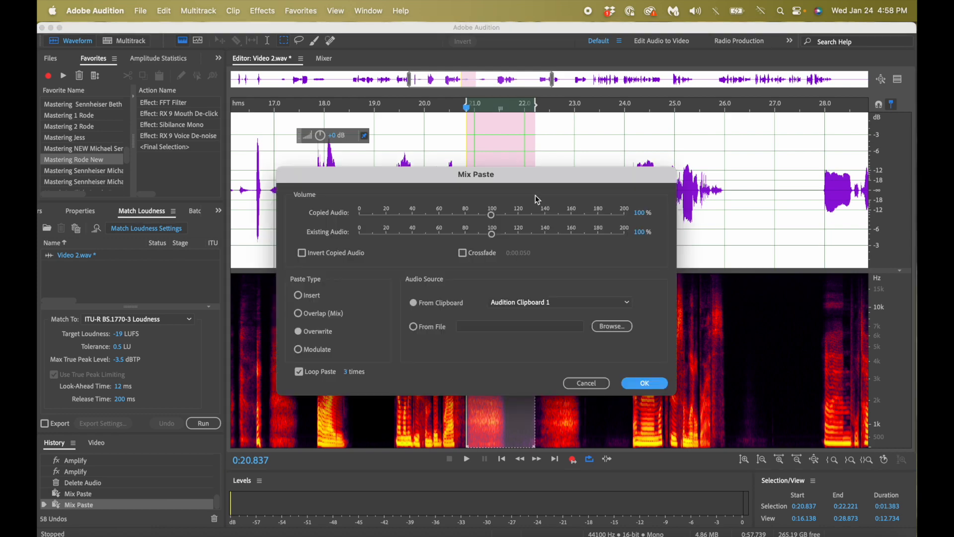
key("Return")
left_click(556, 193)
left_click(537, 189)
key("space")
key("space")
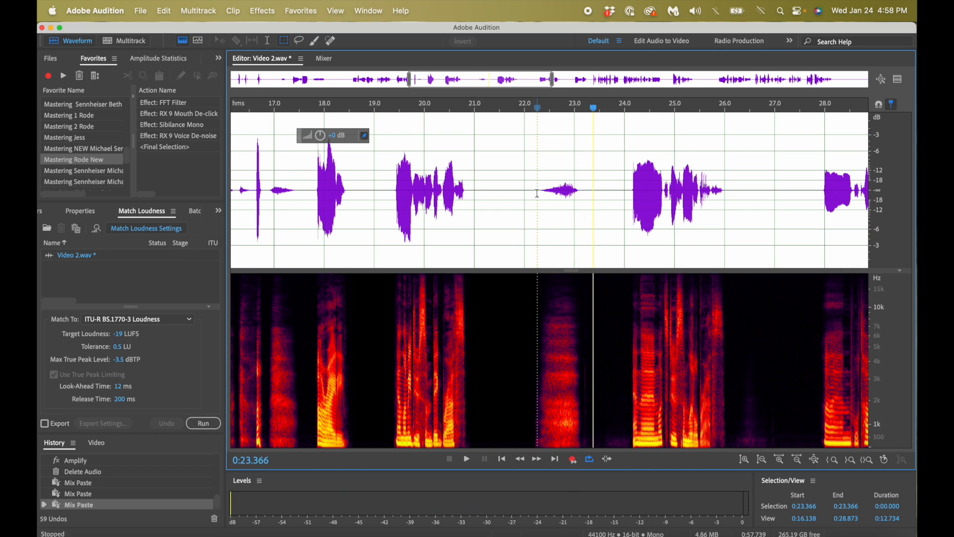
- Lower the breath from about 22.24 to 23.12 seconds with one Amplify reduction and replay from about 21.9 and 22.1 seconds
left_click(537, 194)
left_click_drag(536, 194, 580, 194)
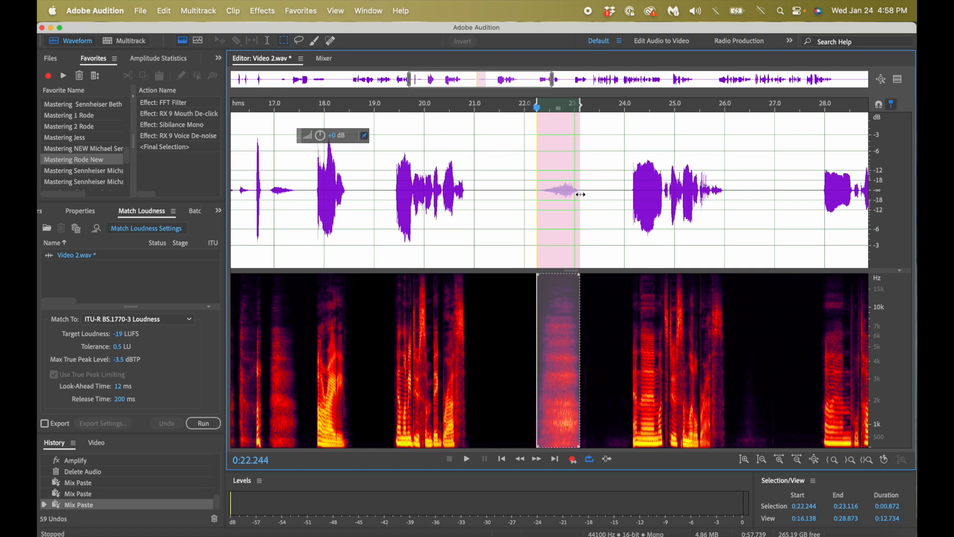
key("a")
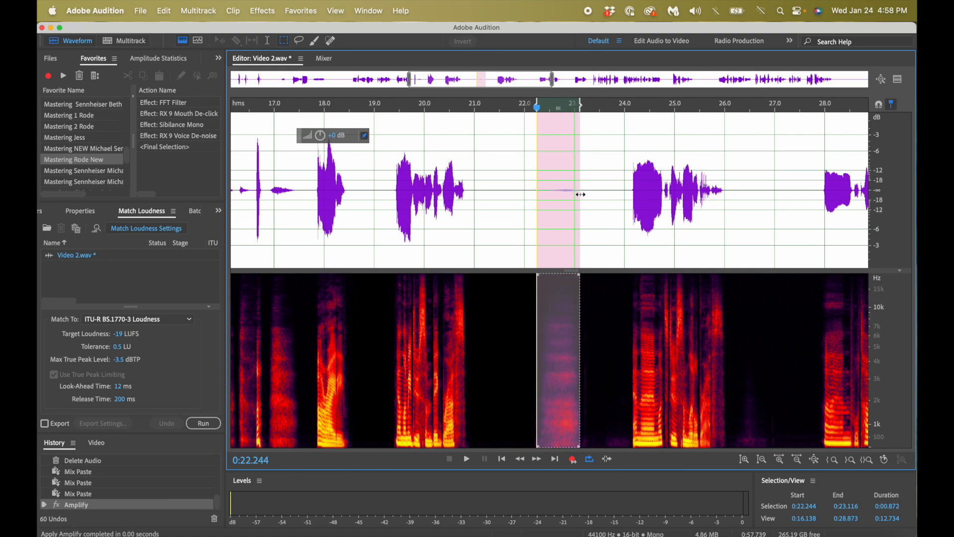
left_click(518, 199)
key("space")
key("space")
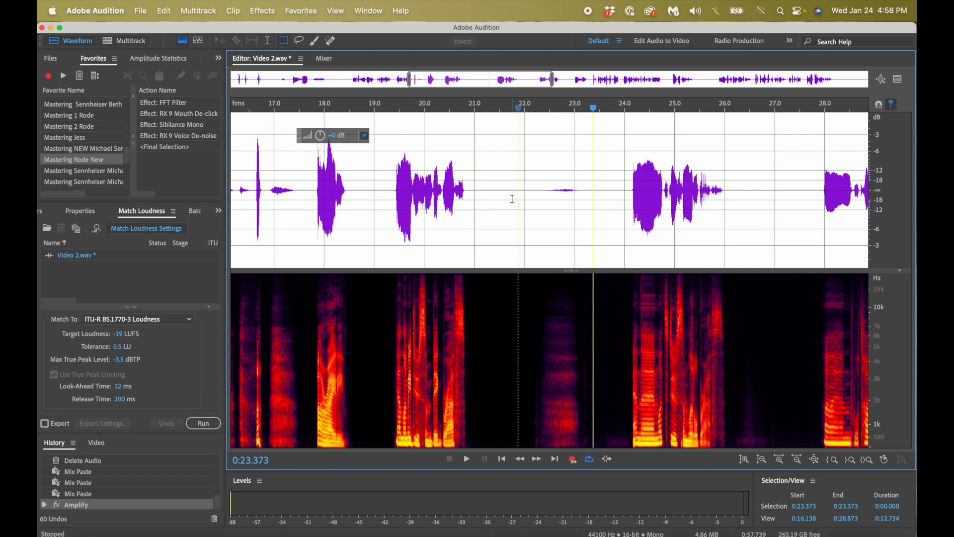
left_click(528, 189)
key("space")
key("space")
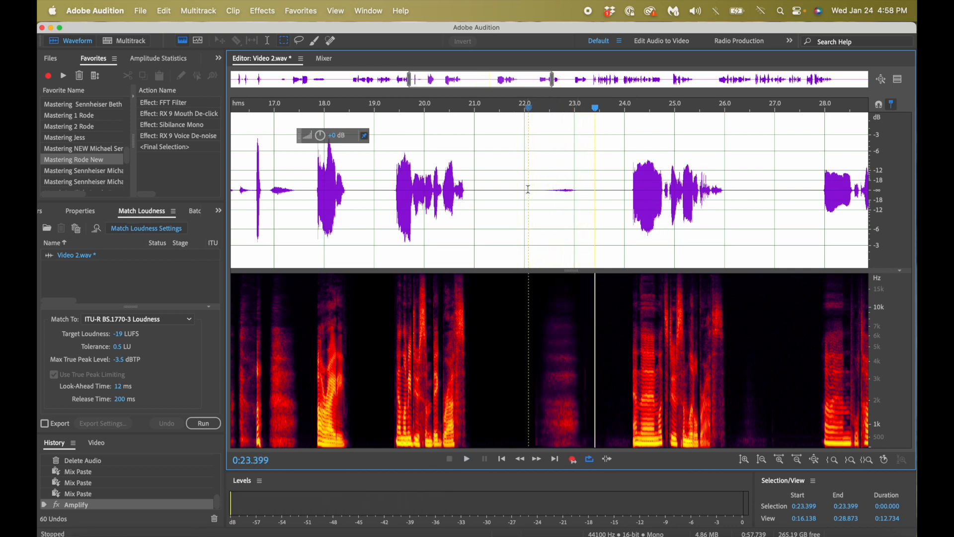
- Play the narration onward from about 23.4 seconds and from about 26.05 seconds to check the pauses
key("space")
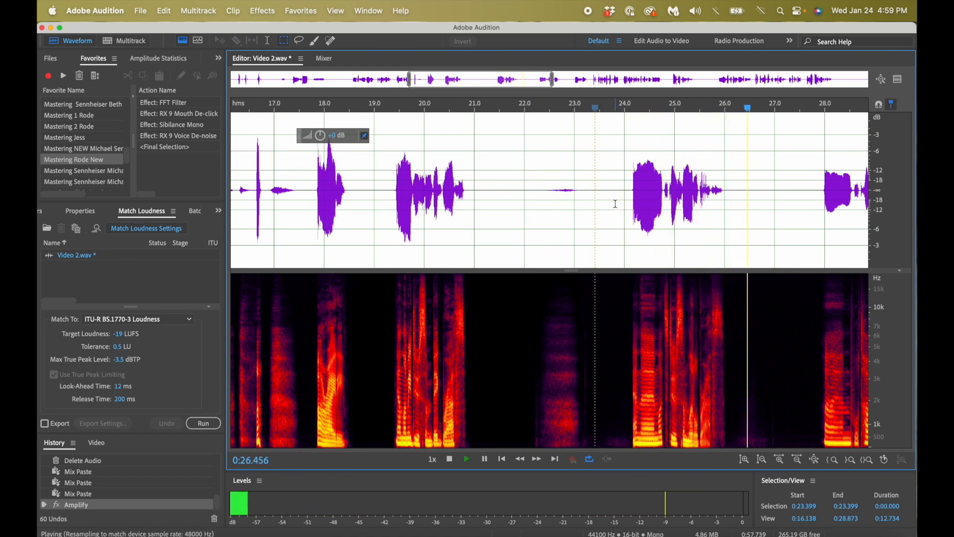
key("space")
left_click(728, 199)
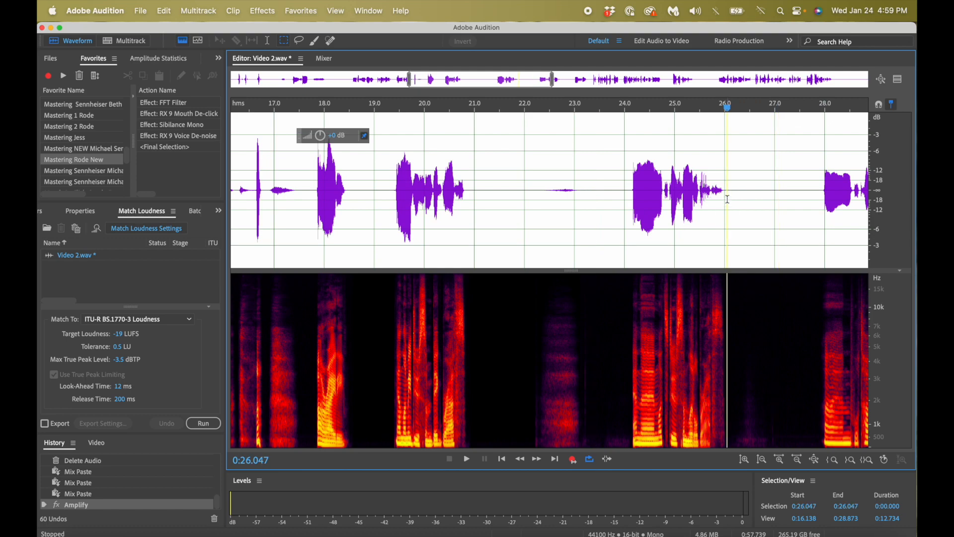
key("space")
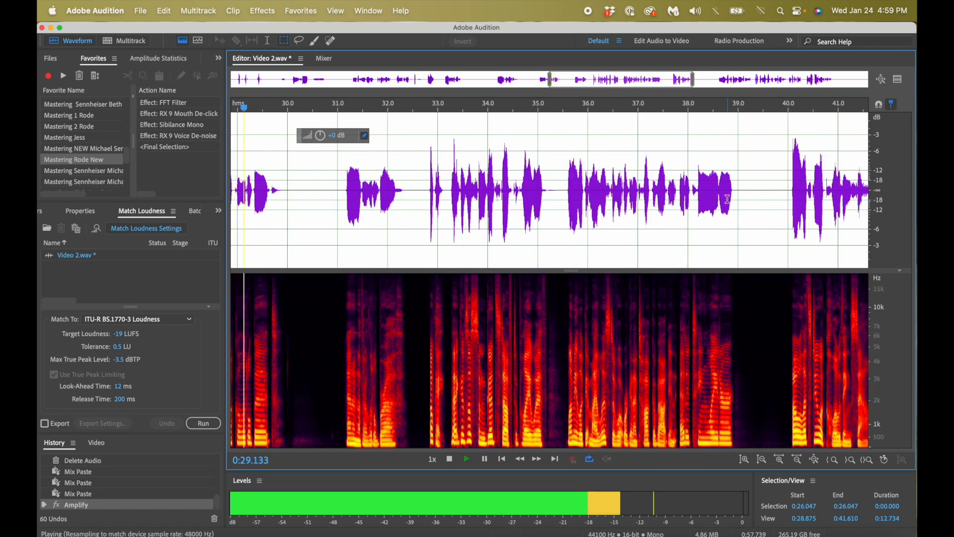
key("space")
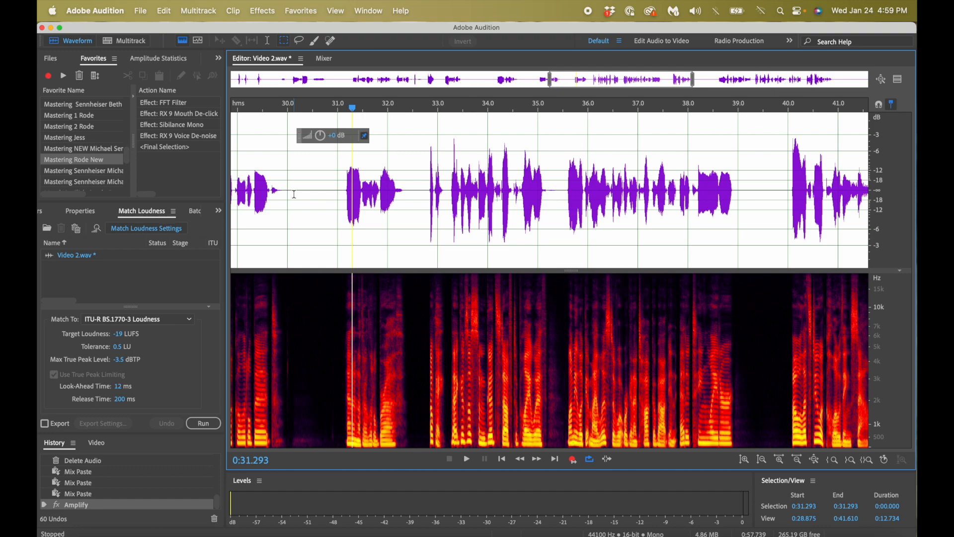
- Play the narration from about 34.89 seconds and again from about 35.04 seconds to check the short pause
scroll(294, 193, "left", 10)
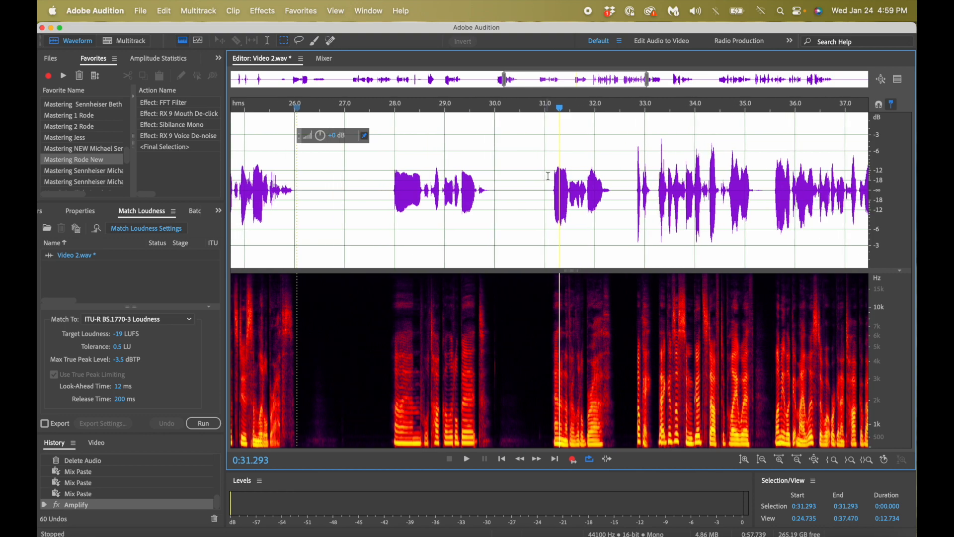
left_click(740, 188)
key("space")
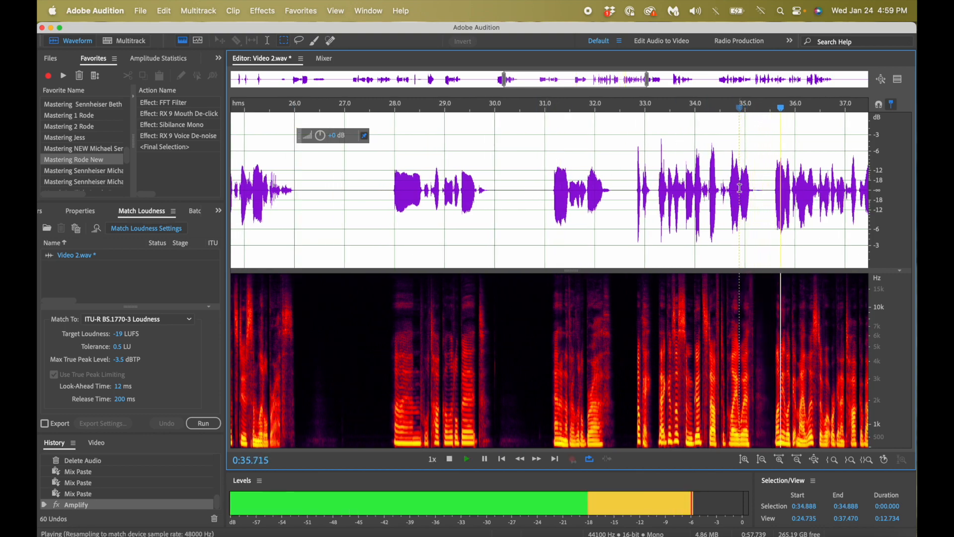
key("space")
left_click(746, 194)
key("space")
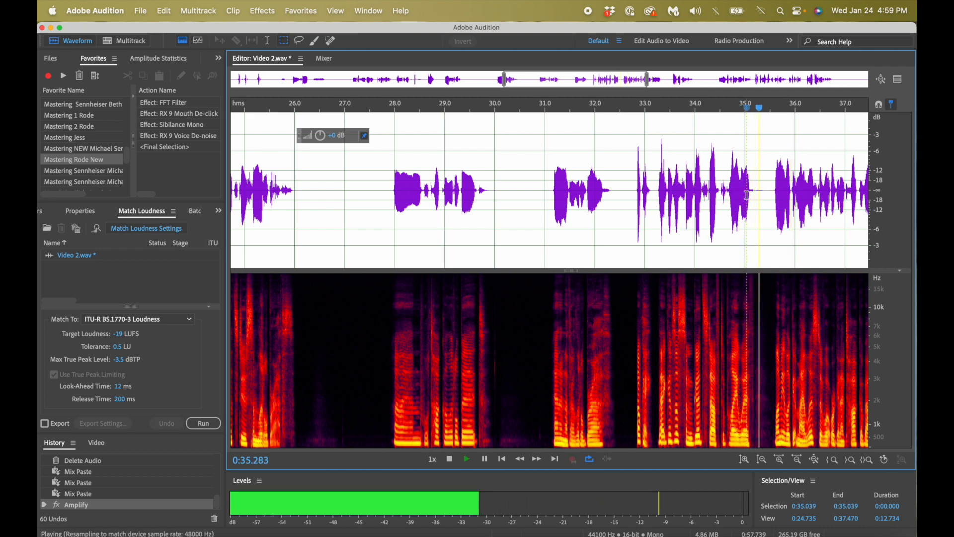
key("space")
- Play the phrase ending from about 25.48 seconds, and overwrite the pause from about 26.05 to 27.86 seconds with looped clean audio using Mix Paste
left_click(268, 203)
key("space")
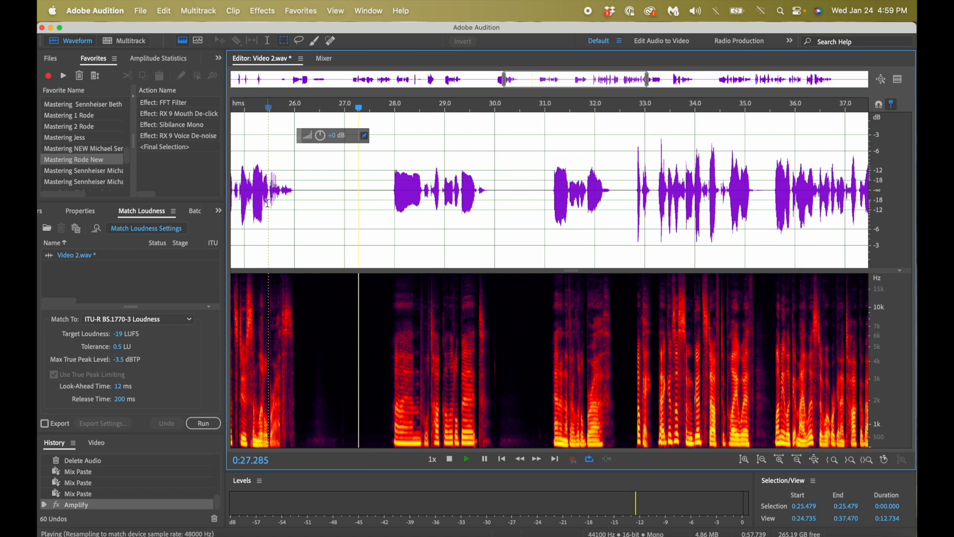
key("space")
left_click(301, 198)
left_click_drag(297, 196, 388, 210)
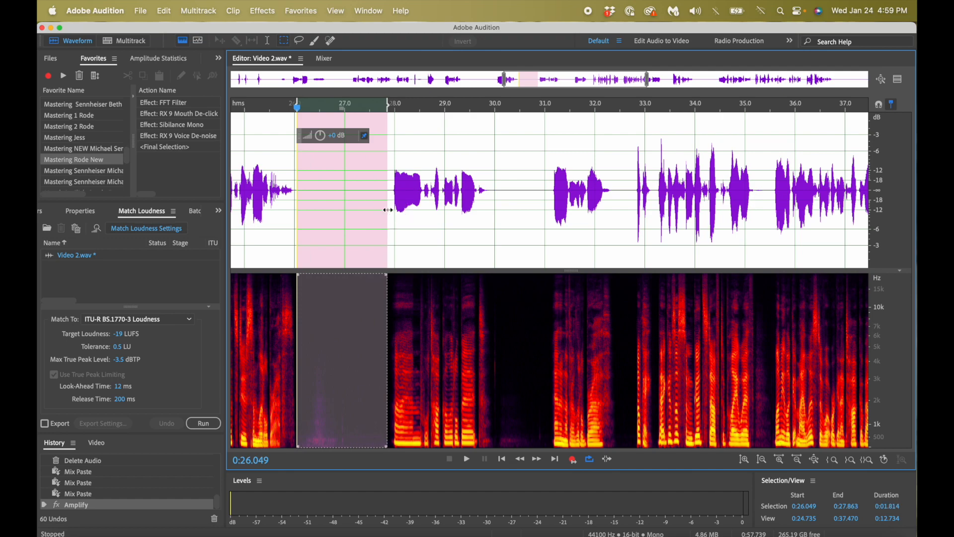
key("super+shift+v")
key("Return")
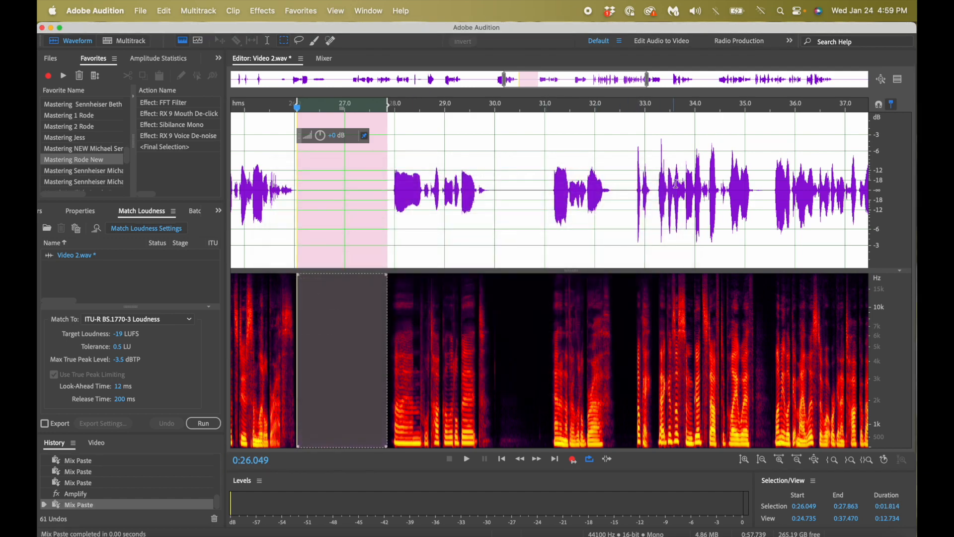
- Play the narration onward from about 35.18 seconds through the pause before 44 seconds
left_click(754, 188)
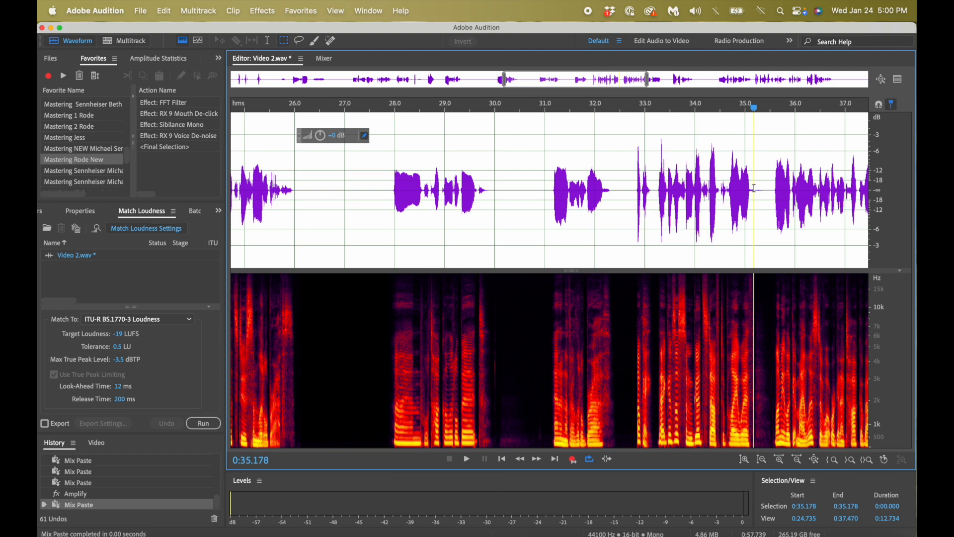
key("space")
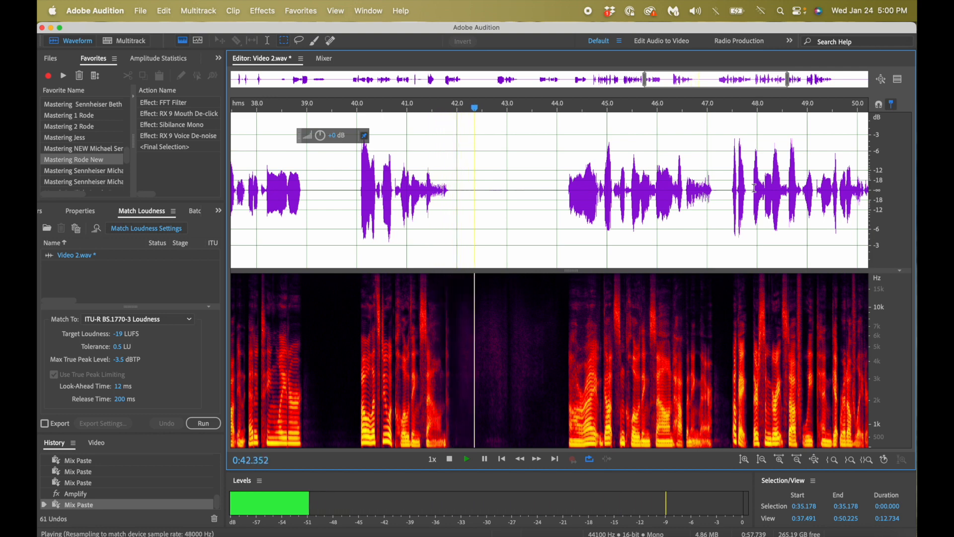
key("space")
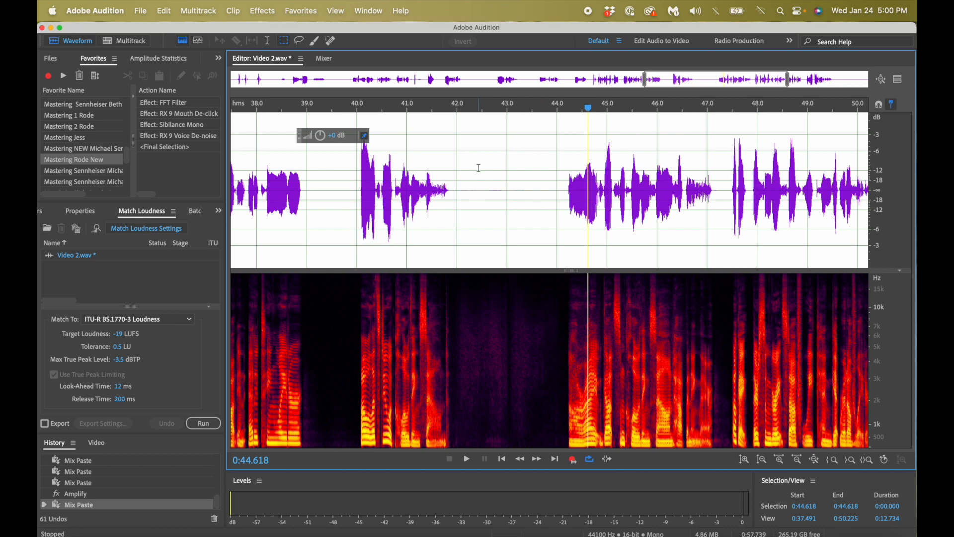
- Try overwriting the pause from about 41.92 to 44.16 seconds with looped clean audio using Mix Paste, and undo it
left_click_drag(454, 197, 565, 189)
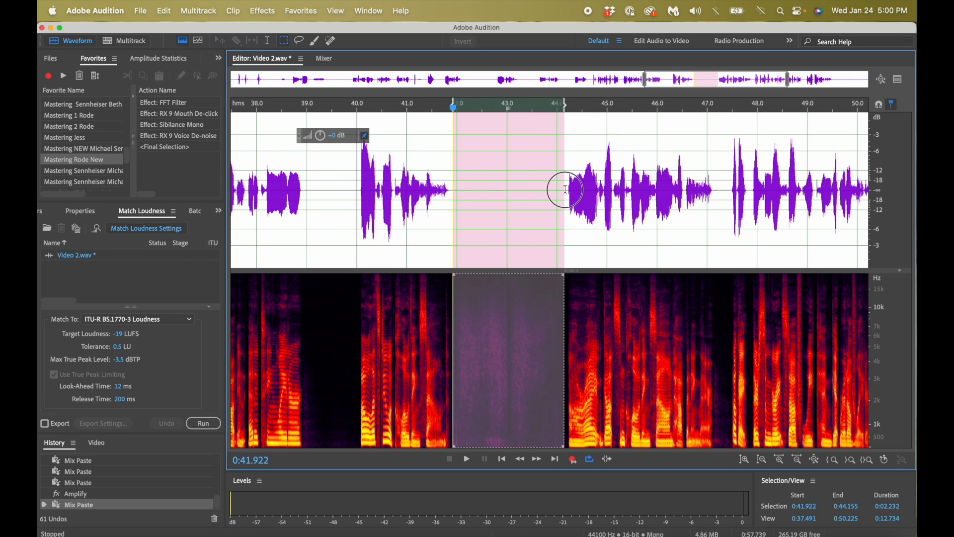
left_click_drag(565, 189, 566, 189)
key("super+shift+v")
key("Return")
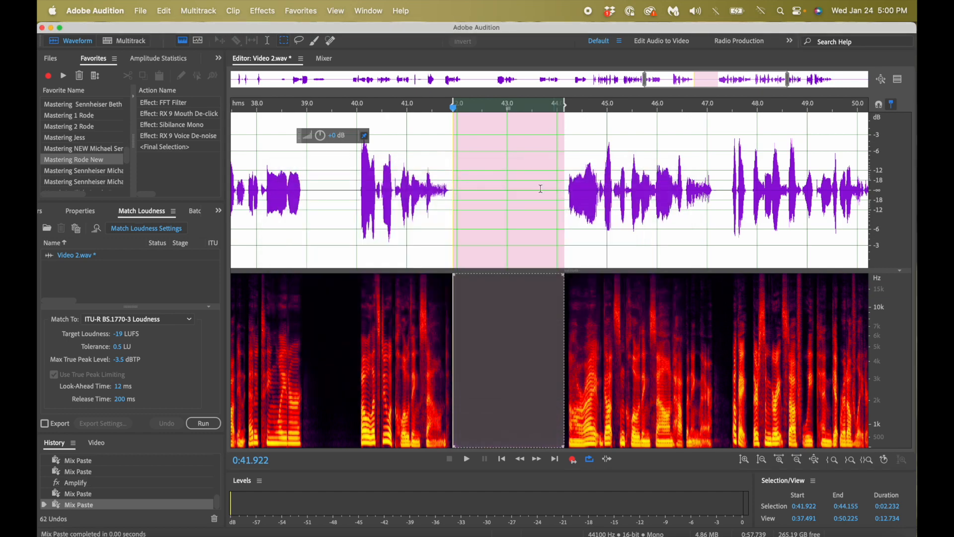
key("super+z")
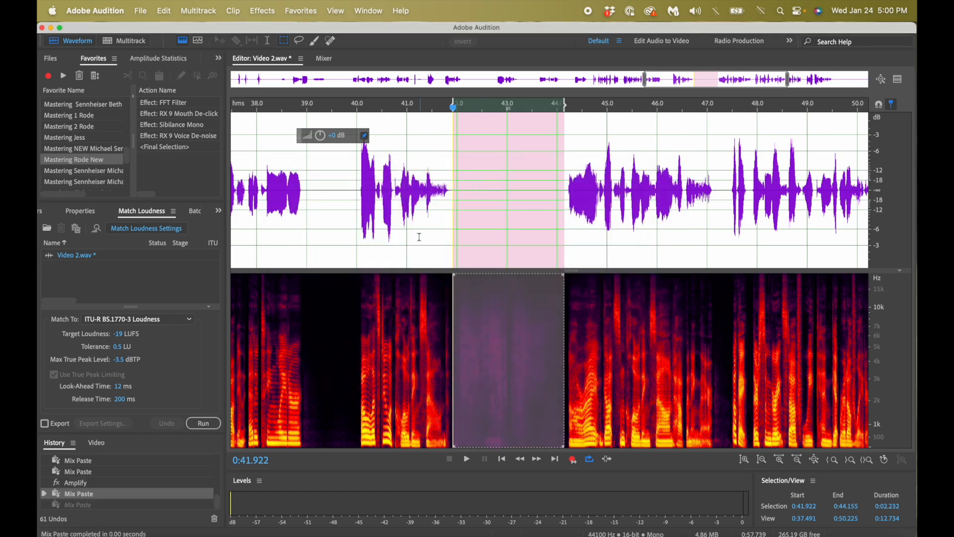
left_click(446, 199)
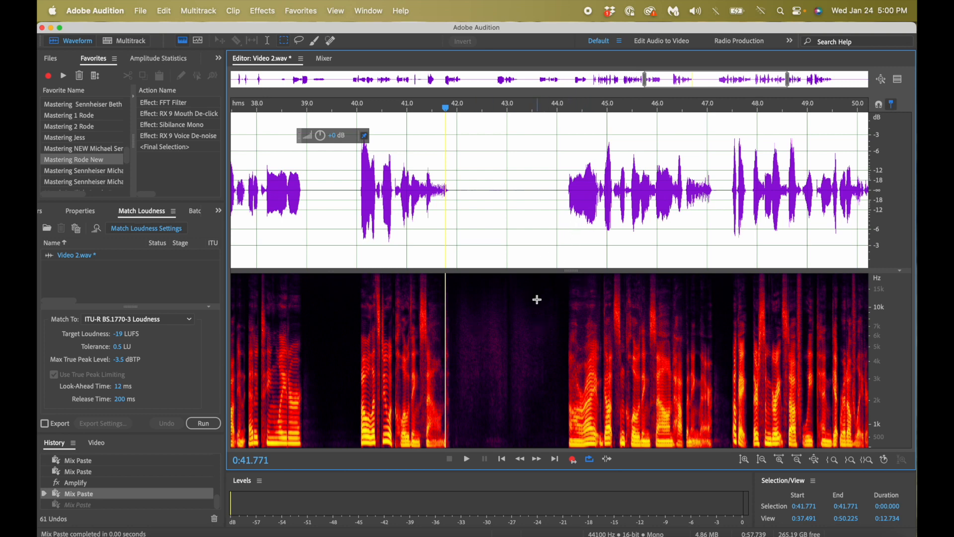
left_click_drag(456, 219, 561, 208)
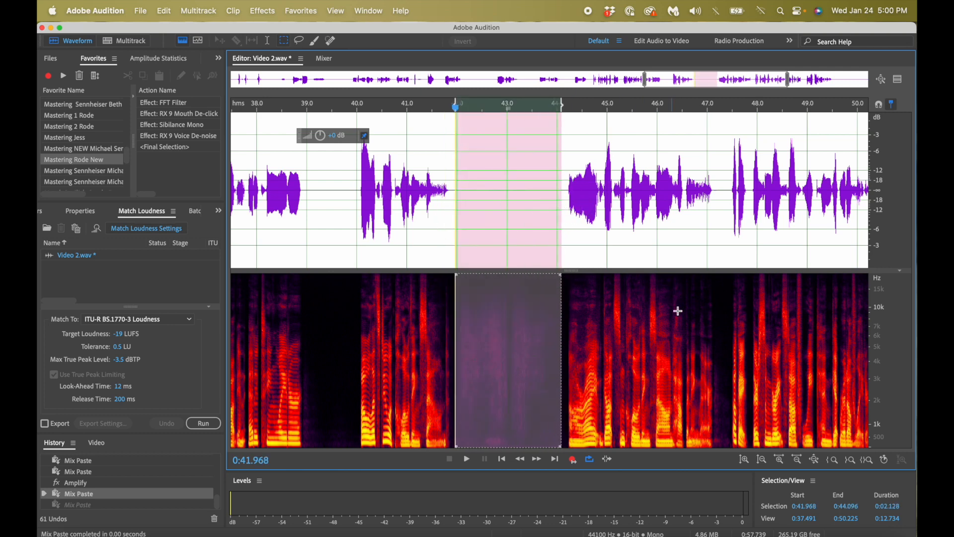
left_click(678, 293)
left_click_drag(630, 286, 726, 328)
left_click_drag(686, 286, 687, 261)
left_click(570, 297)
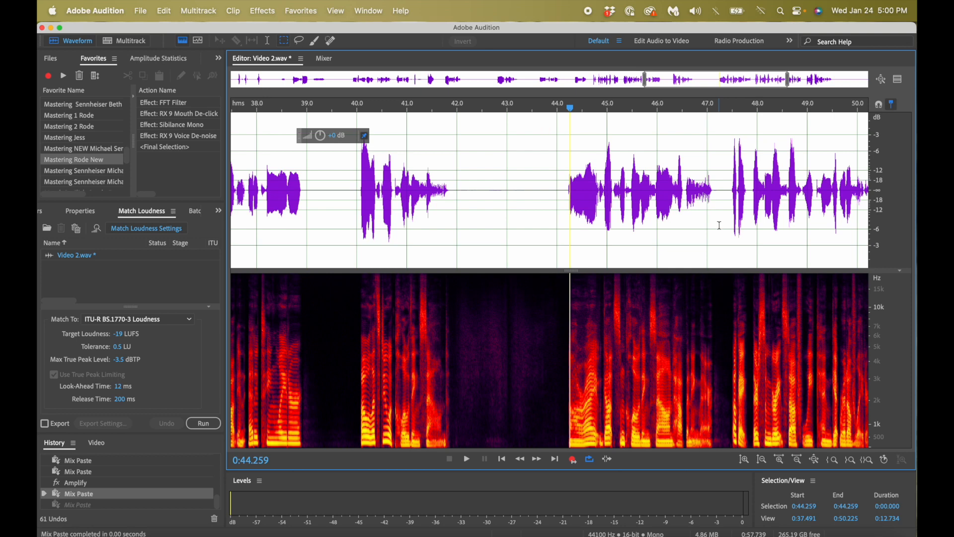
- Lower the high-frequency bands from about 46.52 to 47.12 seconds and from about 46.04 to 46.52 seconds with two Amplify reductions each
left_click_drag(682, 268, 714, 315)
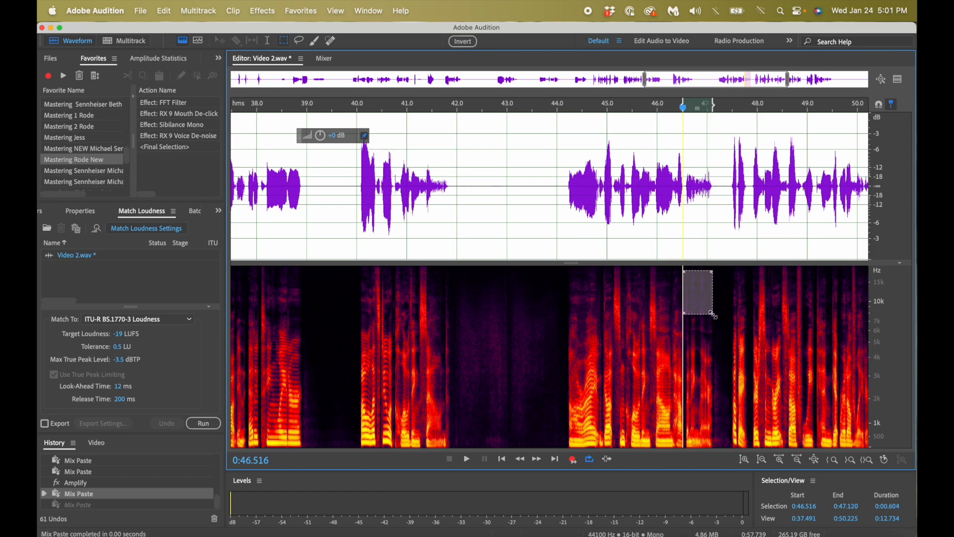
key("Delete")
key("Delete")
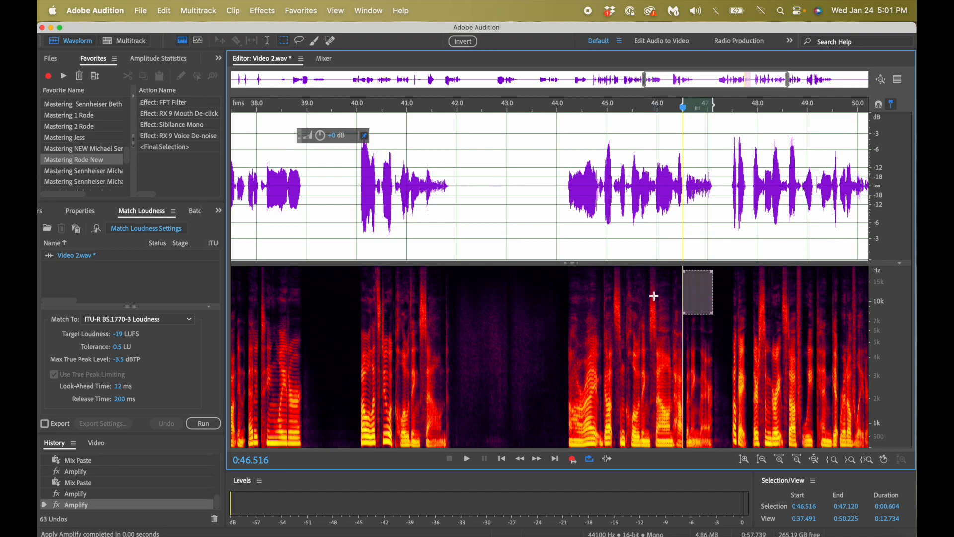
left_click_drag(659, 270, 683, 307)
key("Delete")
key("Delete")
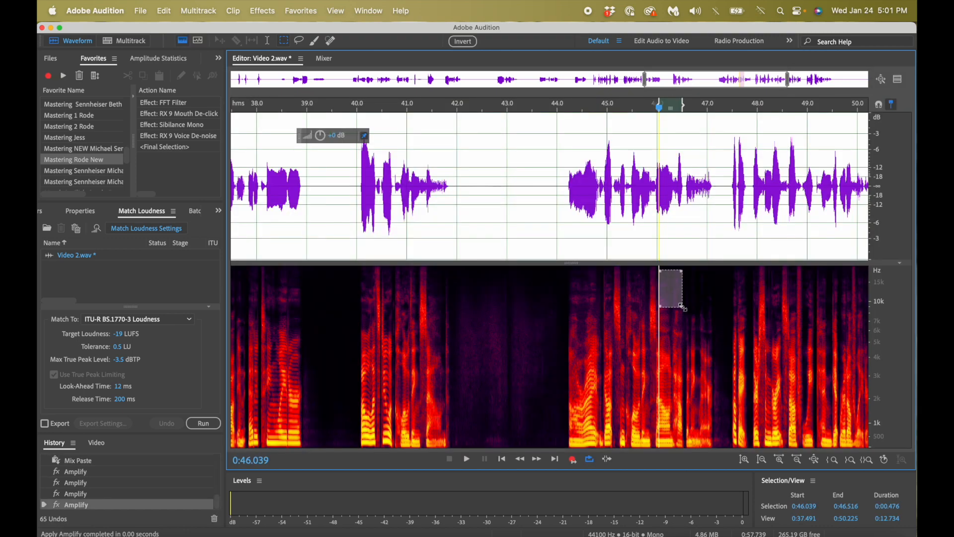
- Lower the band above about 9 kHz from about 45.53 to 45.84 seconds with two Amplify reductions
left_click(633, 271)
left_click_drag(633, 271, 650, 307)
key("Delete")
key("Delete")
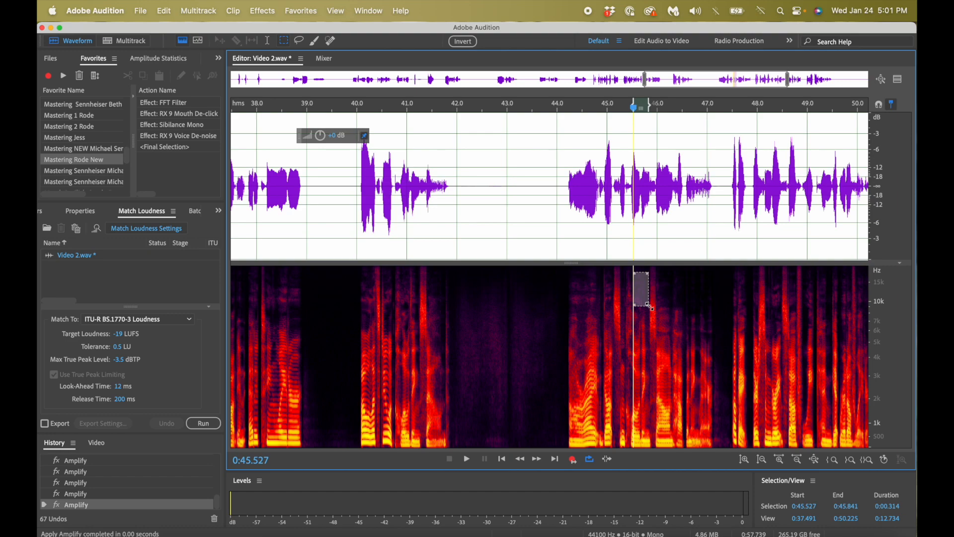
- Lower the band above about 5 kHz from about 45.29 to 45.38 seconds with two Amplify reductions
left_click(618, 273)
left_click_drag(618, 272, 627, 340)
scroll(628, 340, "up", 3)
left_click(630, 273)
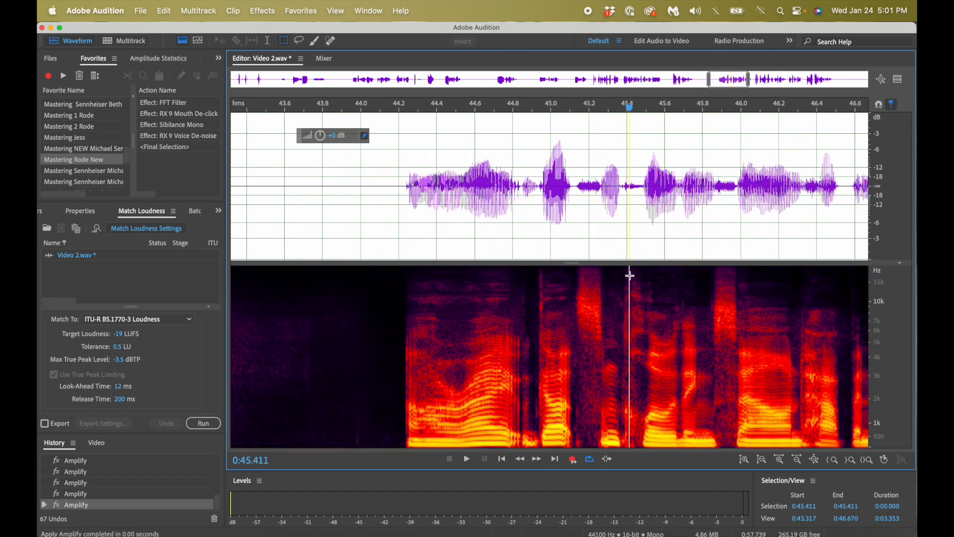
left_click_drag(607, 273, 625, 338)
key("Delete")
key("Delete")
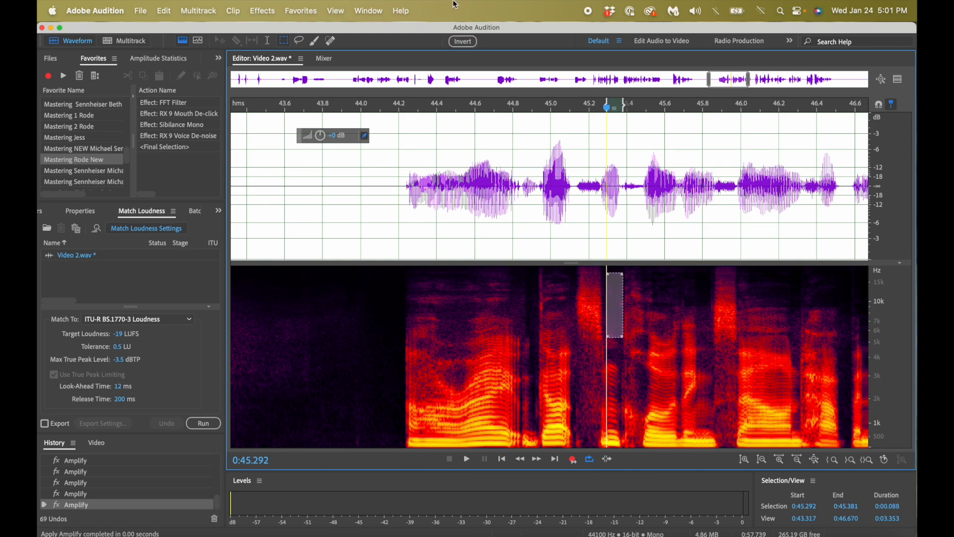
- Play the treated phrase from about 44.82 seconds
scroll(507, 206, "down", 3)
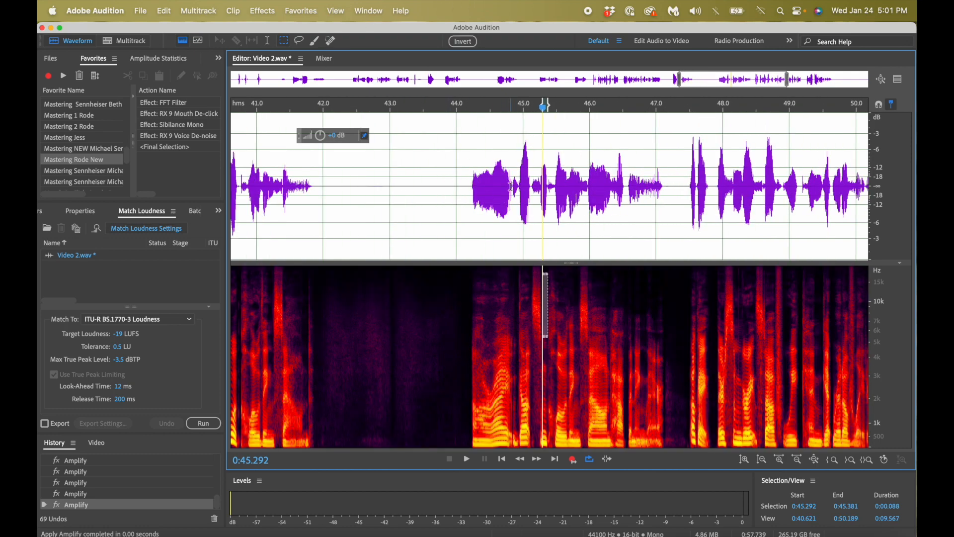
left_click(510, 186)
key("space")
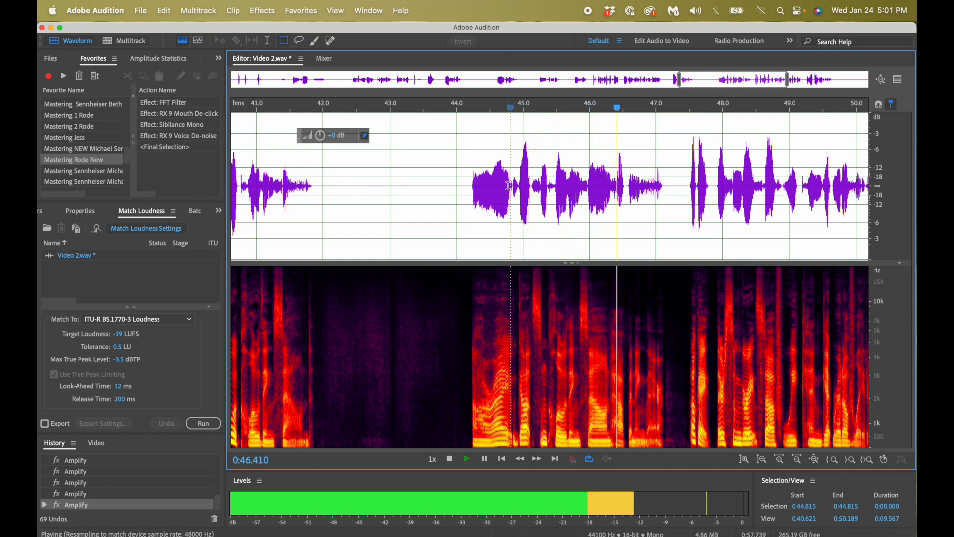
key("space")
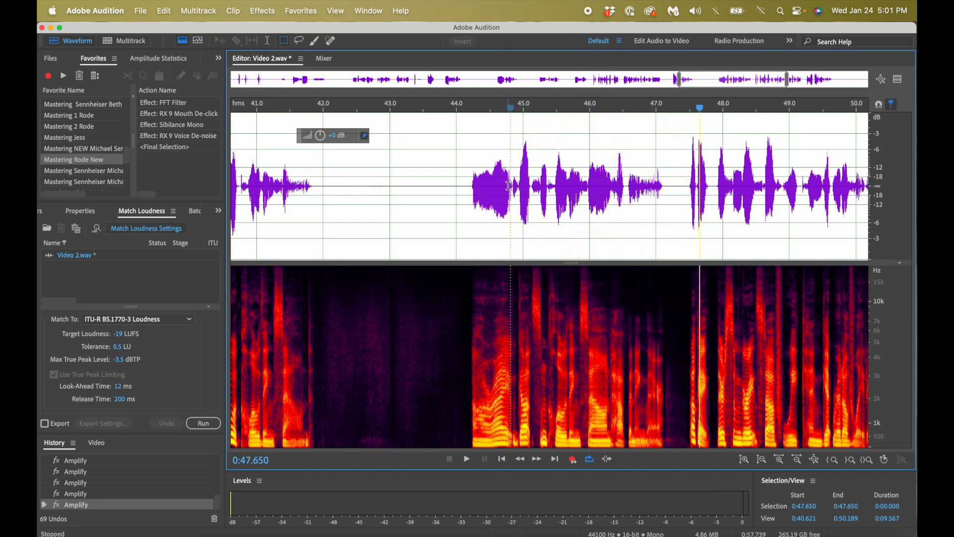
- Undo all the high-frequency reductions between about 45.29 and 47.12 seconds and play the untreated phrase from about 44.14 seconds
key("super+z")
key("super+z")
key("super+z")
key("super+z")
key("super+z")
key("super+z")
key("super+z")
key("super+z")
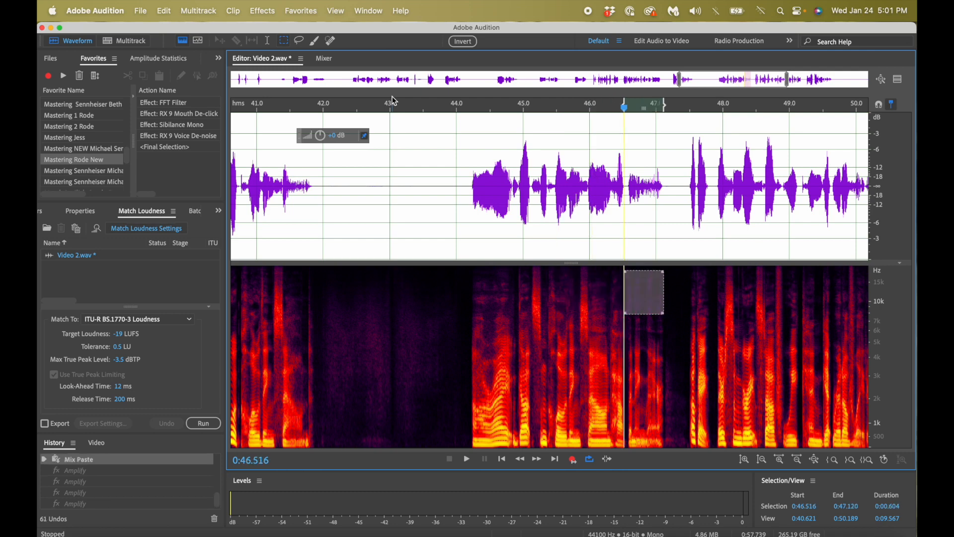
left_click(465, 185)
key("space")
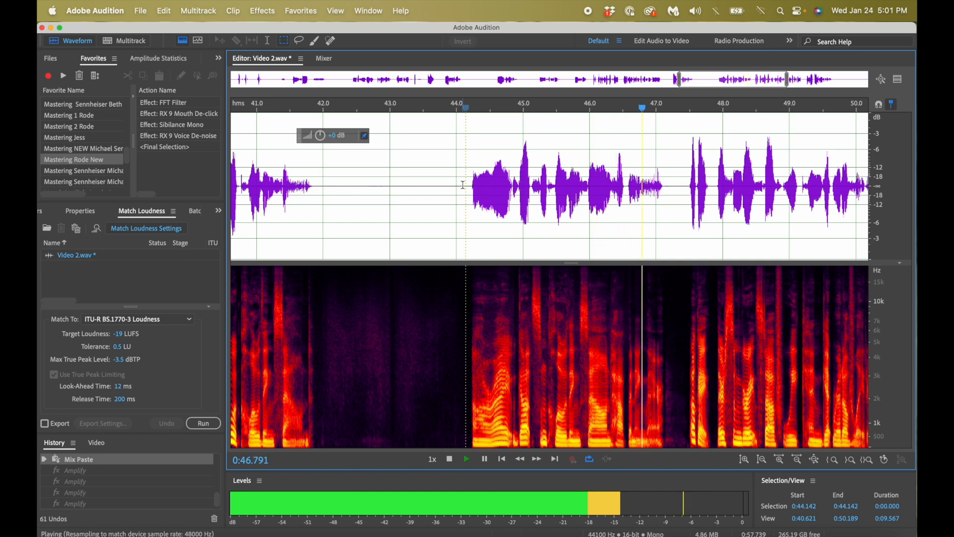
key("space")
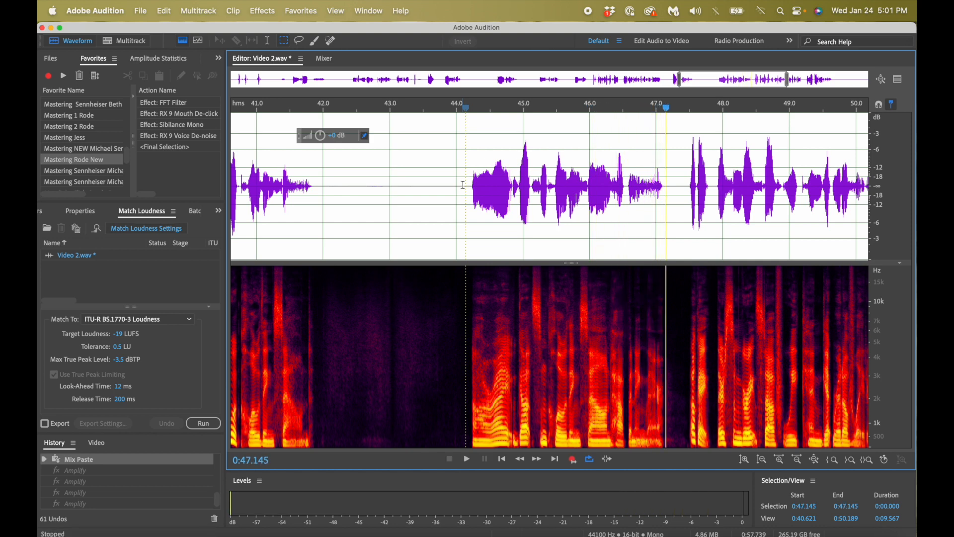
- Redo all the undone Amplify reductions between about 45.29 and 47.12 seconds
key("super+shift+z")
key("super+shift+z")
key("super+shift+z")
key("super+shift+z")
key("super+shift+z")
key("super+shift+z")
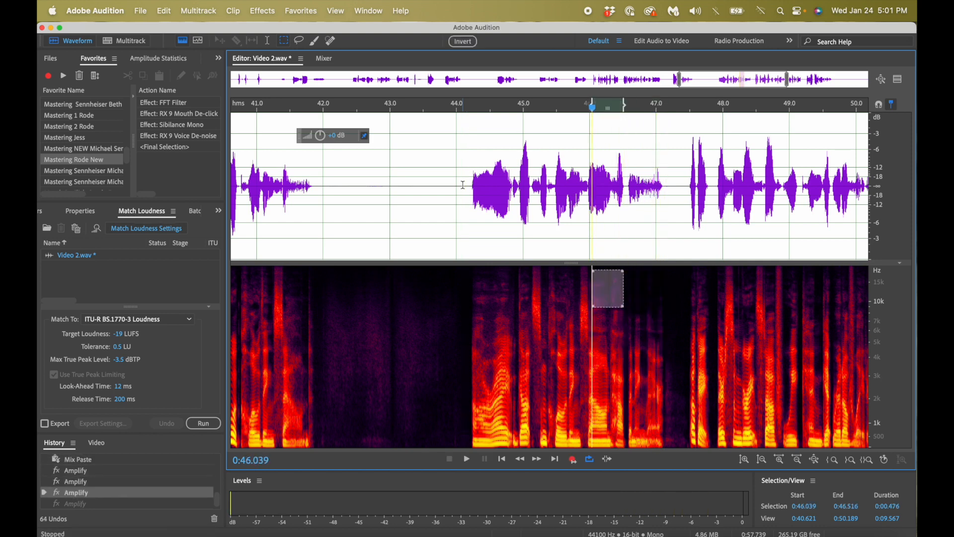
key("super+shift+z")
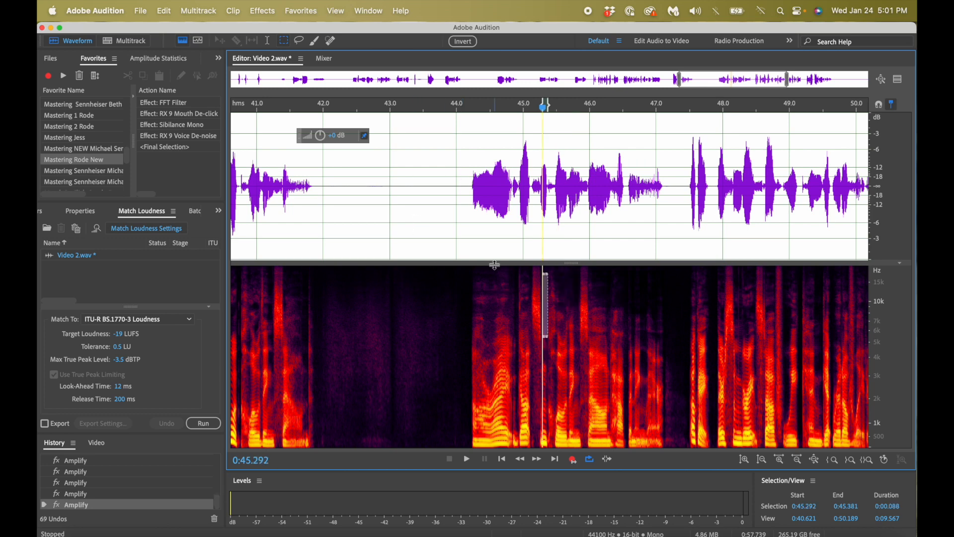
- Lower the band above about 8 kHz from about 44.23 to 44.86 seconds with two Amplify reductions
left_click_drag(472, 268, 513, 314)
key("shift+r")
key("shift+r")
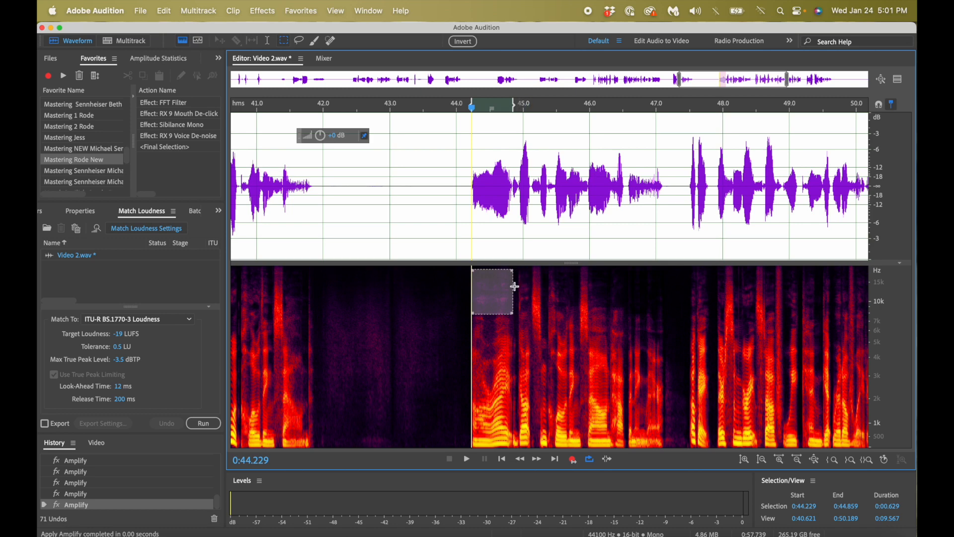
- Lower the high band from about 44.97 to 45.12 seconds and the roughly 4.5–10 kHz band from about 45.74 to 45.86 seconds with Amplify
left_click(517, 270)
left_click(521, 269)
left_click_drag(521, 268, 531, 309)
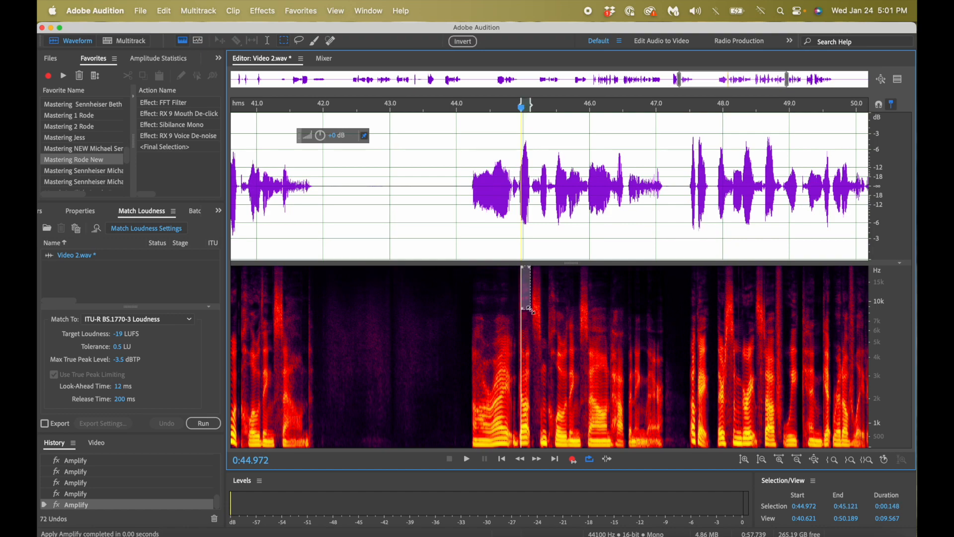
left_click_drag(572, 300, 581, 351)
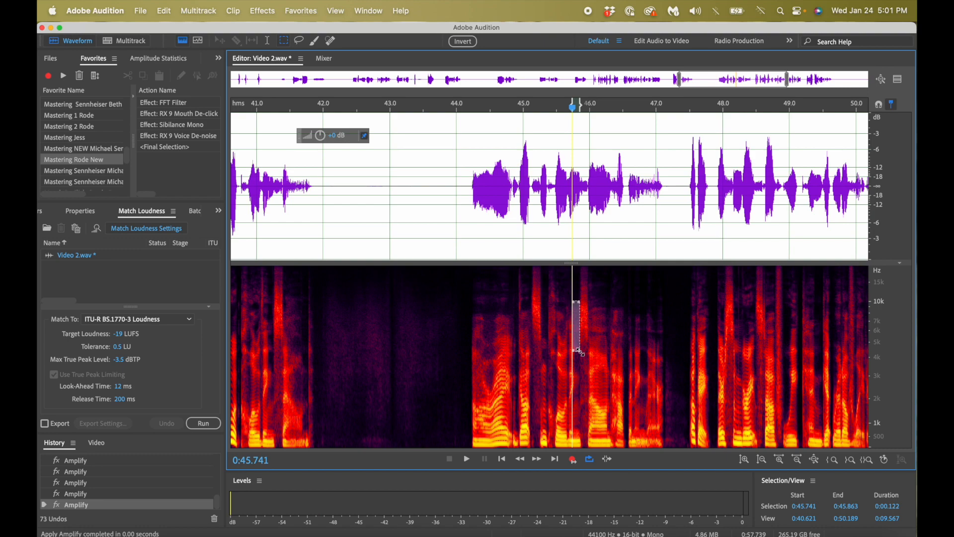
- Replay the treated phrase from about 44.13 seconds to check the high-frequency reductions
left_click(465, 203)
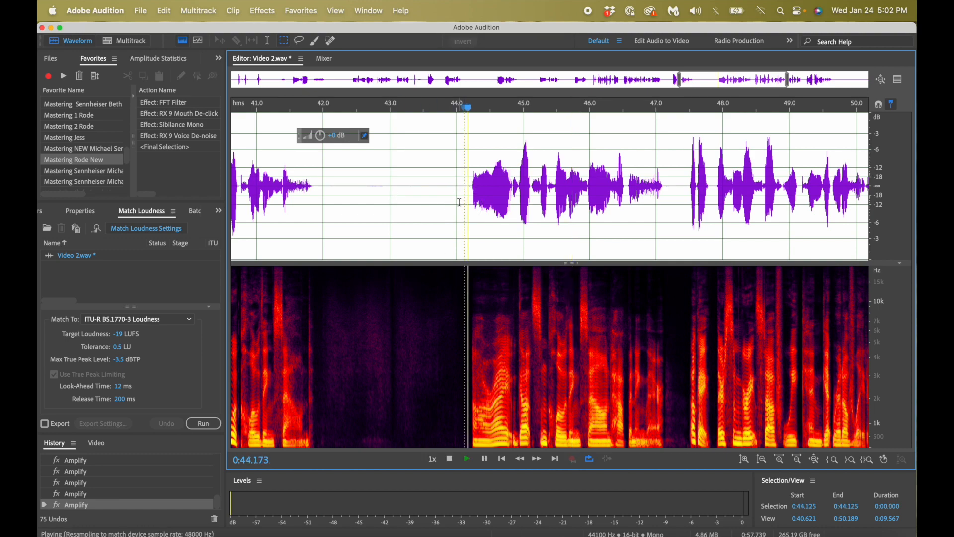
key("space")
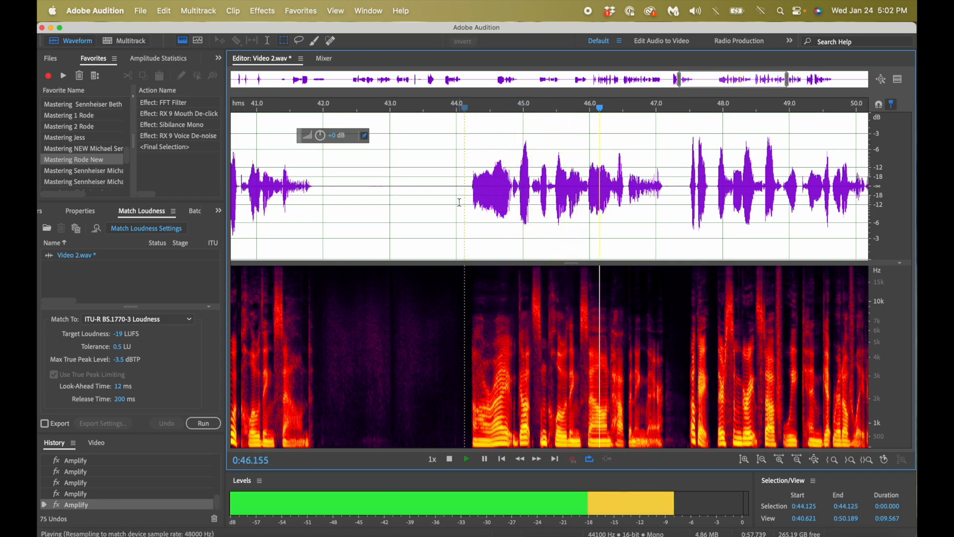
key("space")
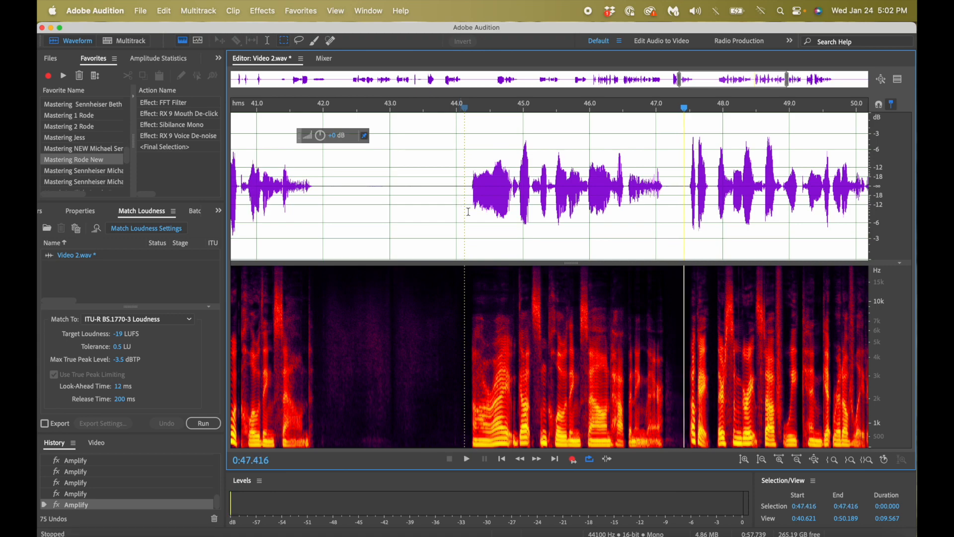
- Lower the band above about 8 kHz from 45.95 to 46.06 seconds and the roughly 3.5–15 kHz band from 44.43 to 44.60 seconds with Amplify
left_click(587, 270)
left_click_drag(586, 270, 594, 313)
key("Delete")
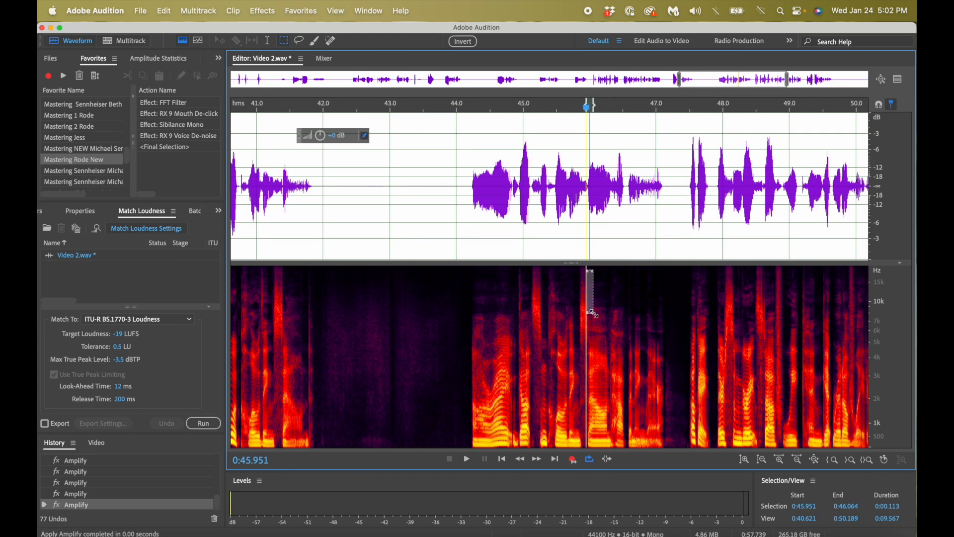
left_click(485, 283)
left_click_drag(485, 283, 496, 362)
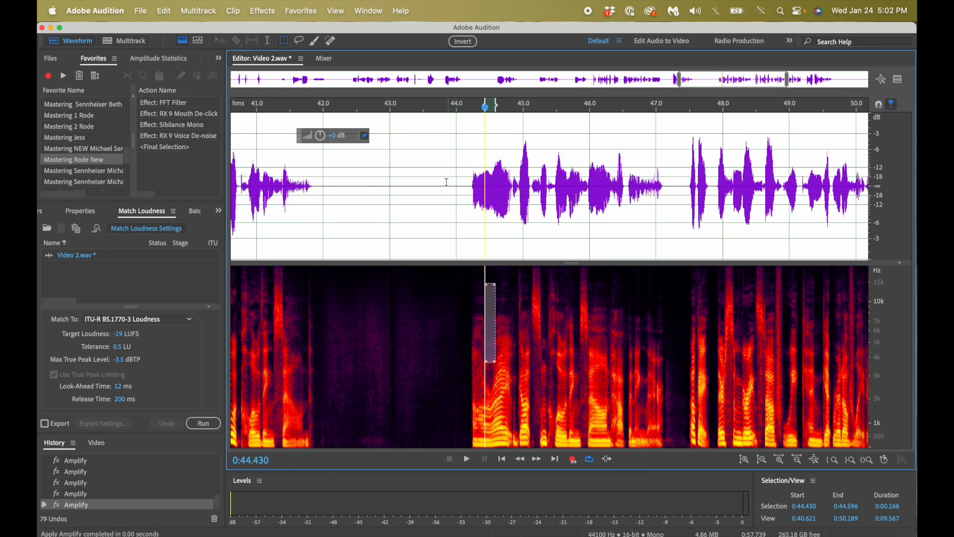
- Play the phrase from about 44.26 seconds to check the latest reductions, and return the playhead to about 44.12 seconds
left_click(474, 186)
key("space")
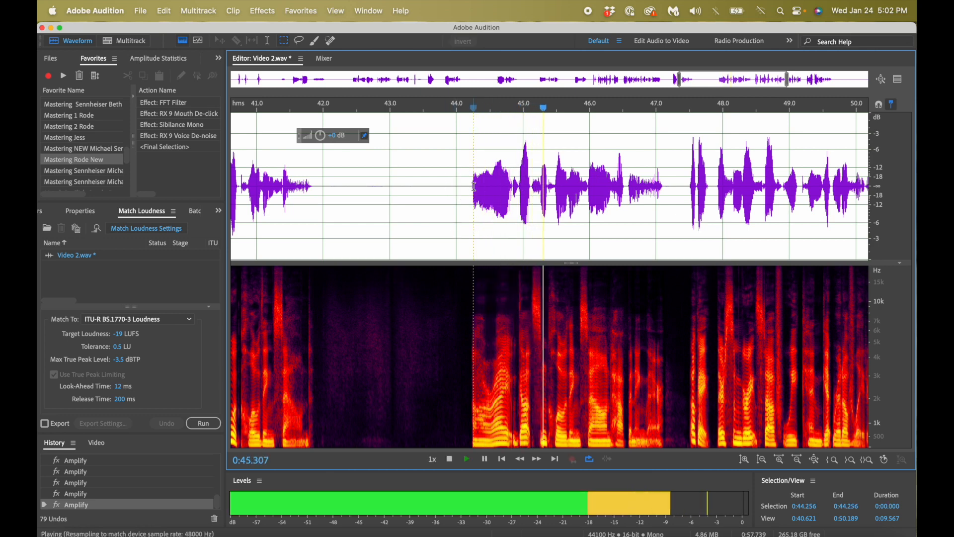
key("space")
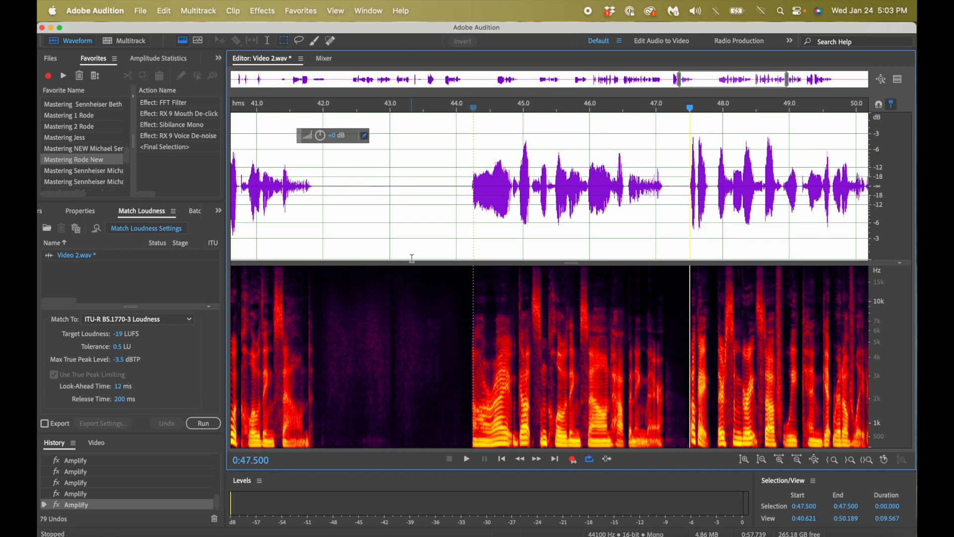
left_click(465, 197)
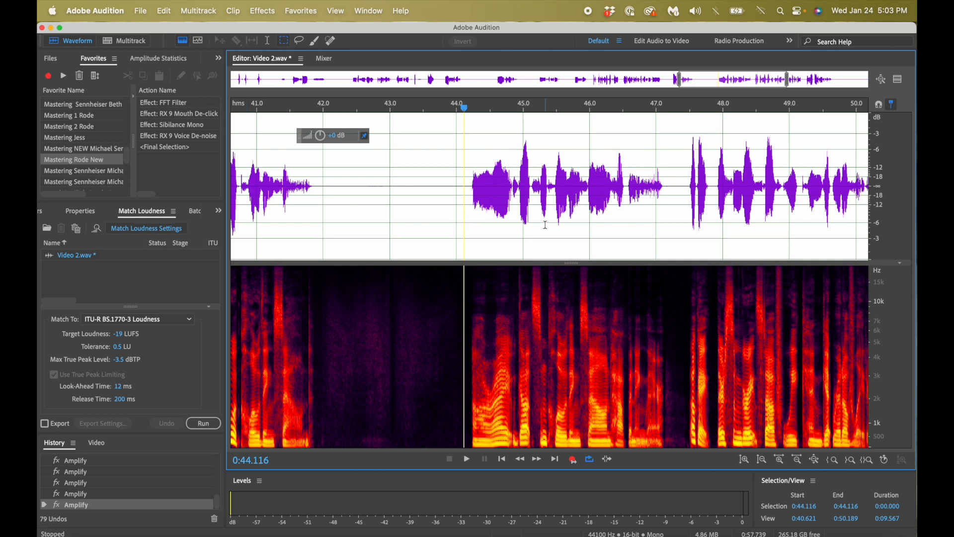
- Try a freehand Lasso selection around the lower harmonics, roughly 1.3–2.4 kHz, from about 44.30 to 44.75 seconds
left_click(331, 41)
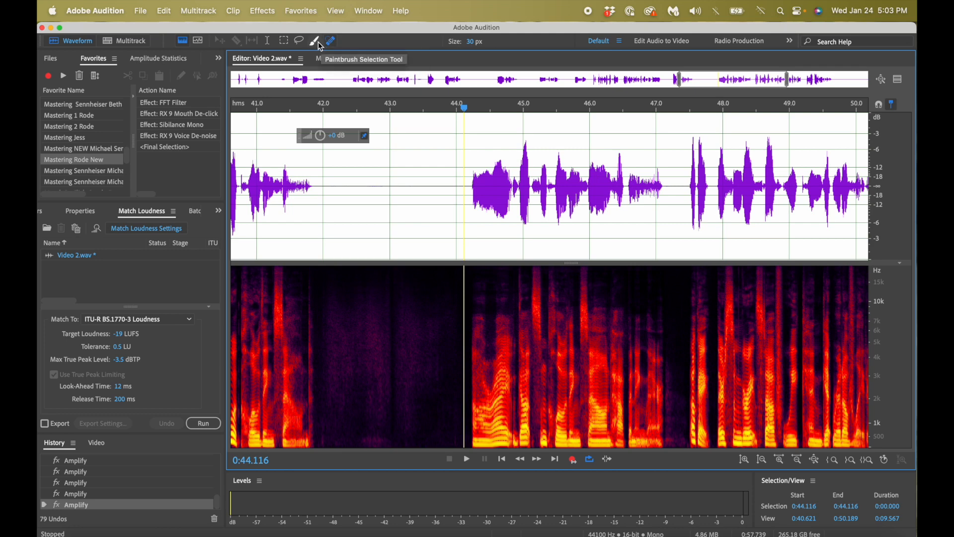
left_click(285, 42)
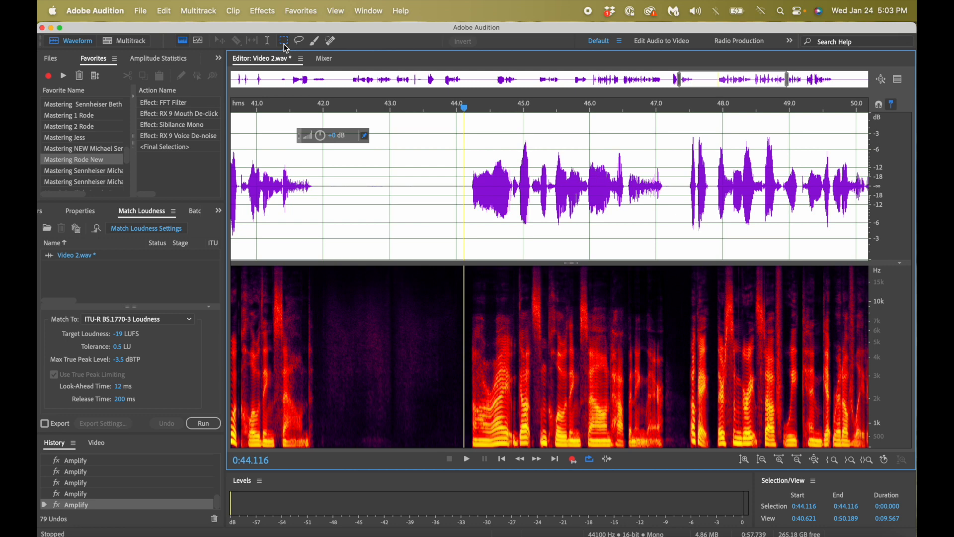
left_click(300, 42)
mouse_move(503, 393)
left_mouse_down()
mouse_move(476, 398)
mouse_move(481, 411)
mouse_move(503, 407)
mouse_move(489, 383)
mouse_move(507, 386)
left_mouse_up()
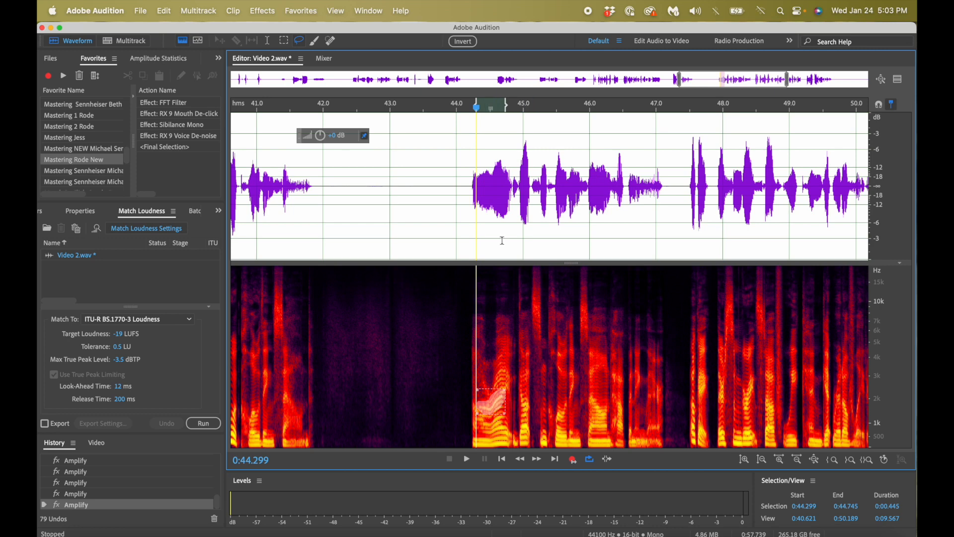
key("e")
left_click(441, 203)
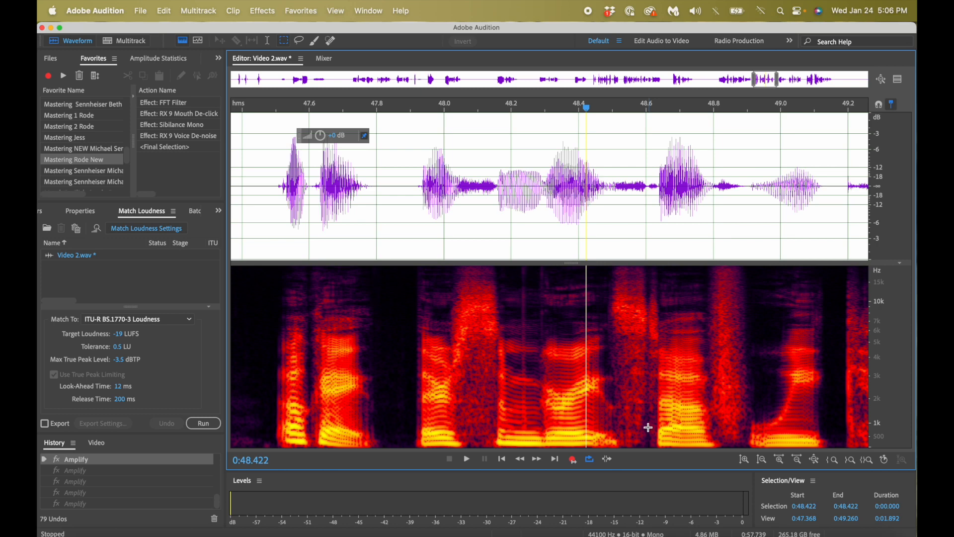
- Play the audio from about 48.26 seconds to listen for the low-frequency plosive before the word near 48.6 seconds
left_click_drag(648, 428, 650, 426)
left_click(636, 421)
left_click(531, 252)
key("space")
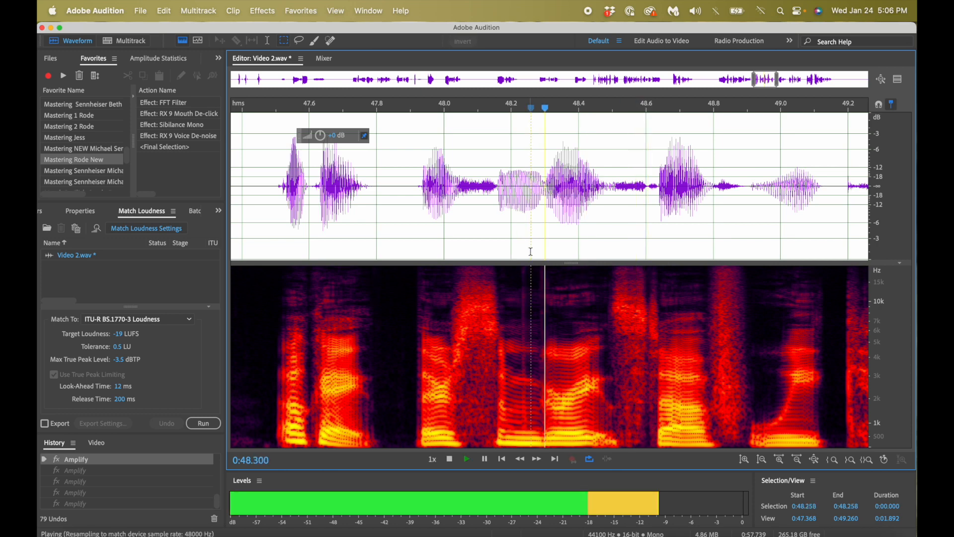
key("space")
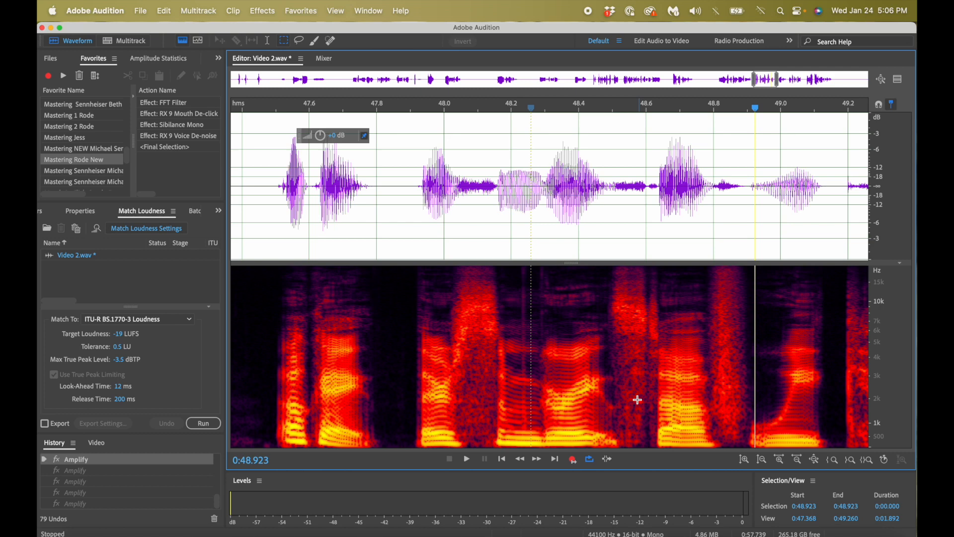
- Lower the band below about 1.2 kHz from about 48.61 to 48.65 seconds with seven Amplify reductions
left_click_drag(639, 416, 667, 451)
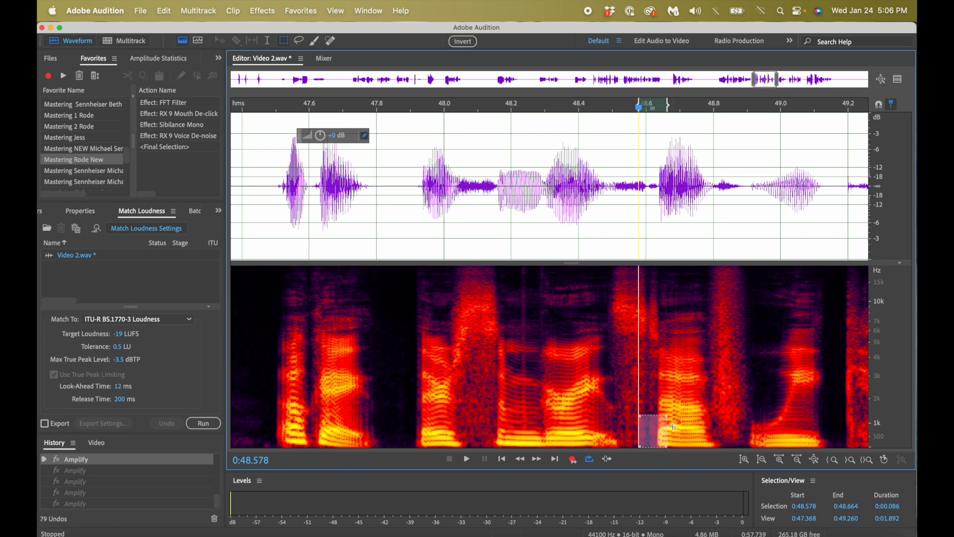
left_click(645, 393)
left_click_drag(649, 419, 666, 460)
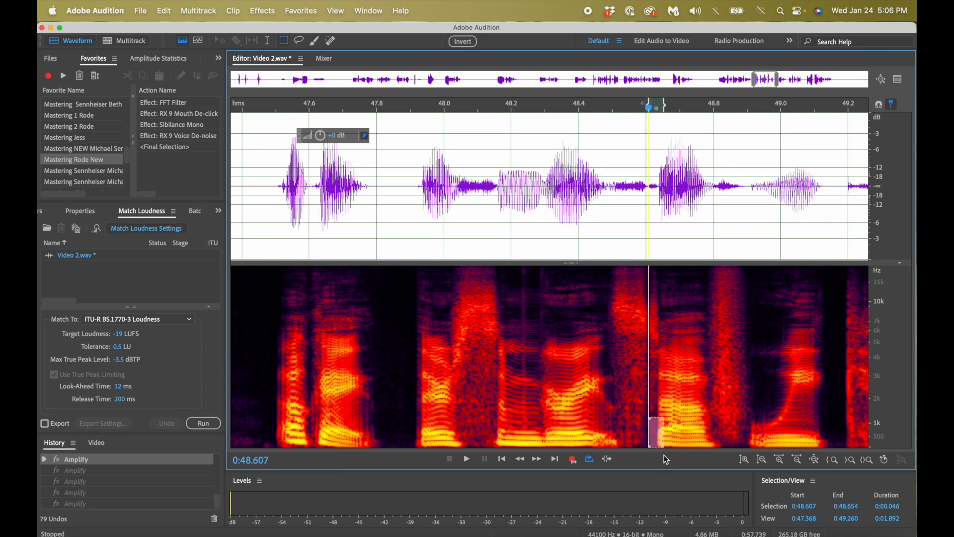
key("alt+Down")
key("alt+Down")
key("alt+Down")
key("alt+Down")
key("alt+Down")
key("alt+Down")
key("alt+Down")
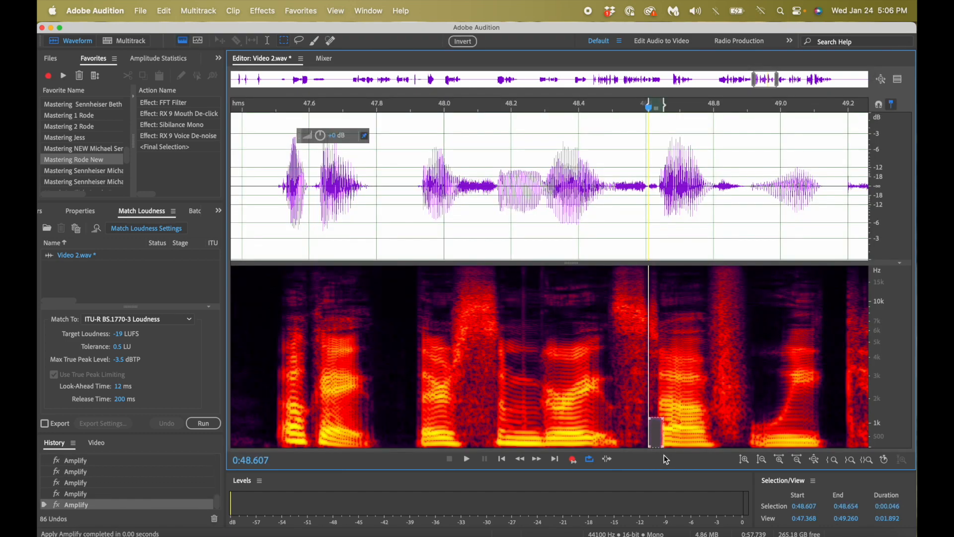
- Replay the audio from about 48.29 seconds to check the word onset with the reduced low band
left_click(598, 344)
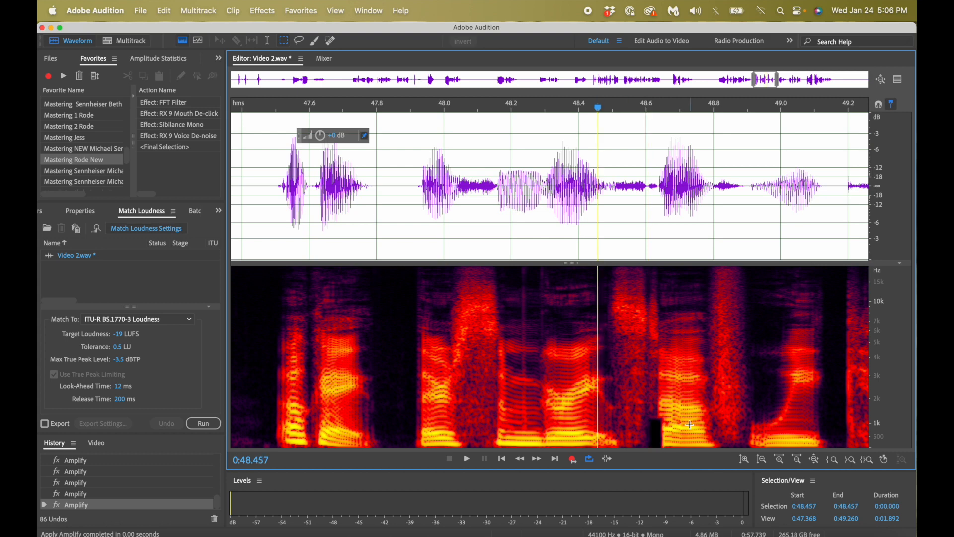
left_click(650, 408)
left_click(687, 399)
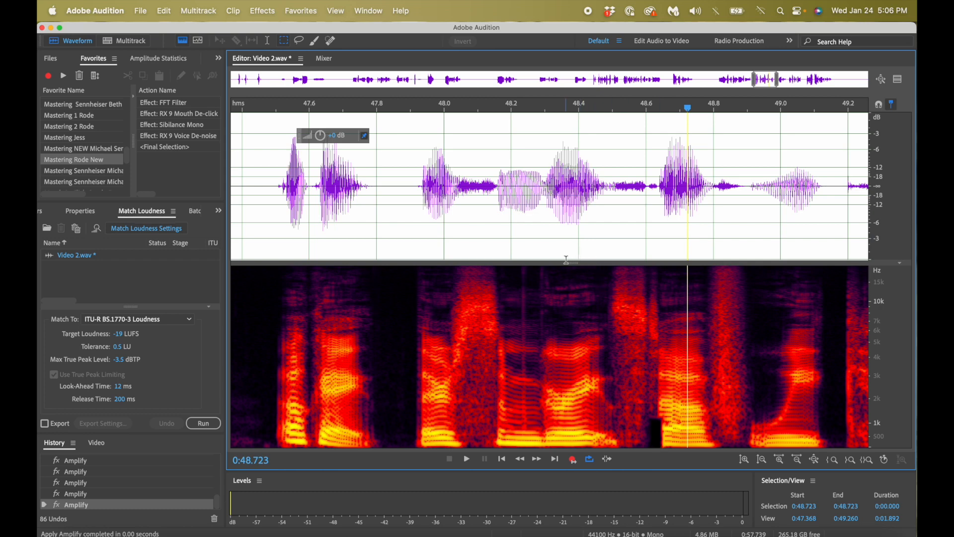
left_click(572, 252)
key("space")
key("space")
left_click(541, 328)
key("space")
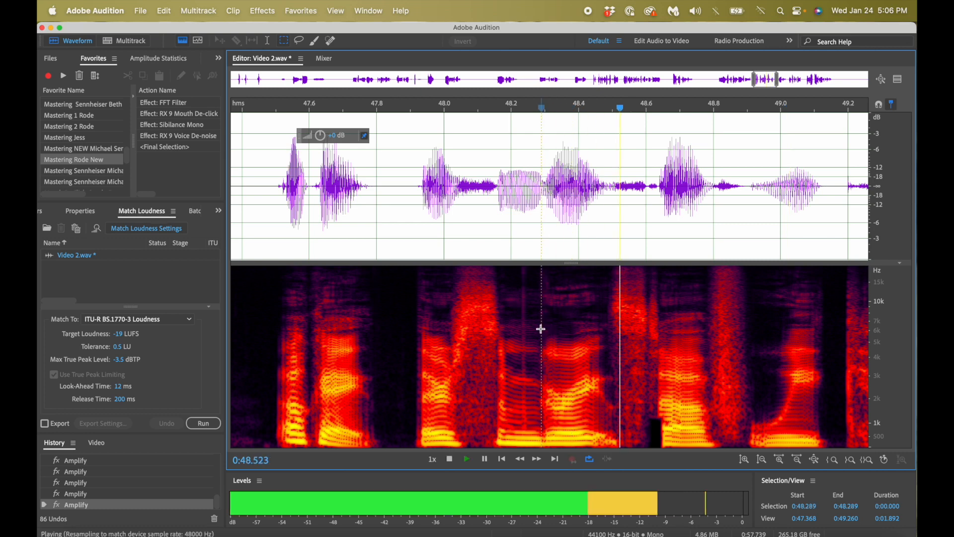
key("space")
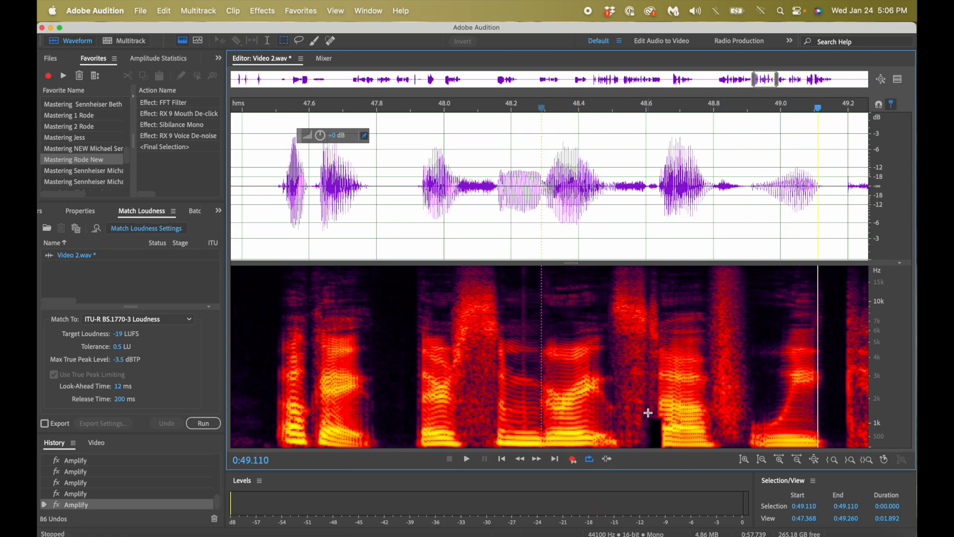
- Undo all seven Amplify reductions on the low band between about 48.61 and 48.65 seconds
left_click(674, 427)
key("super+z")
key("super+z")
key("super+z")
key("super+z")
key("super+z")
key("super+z")
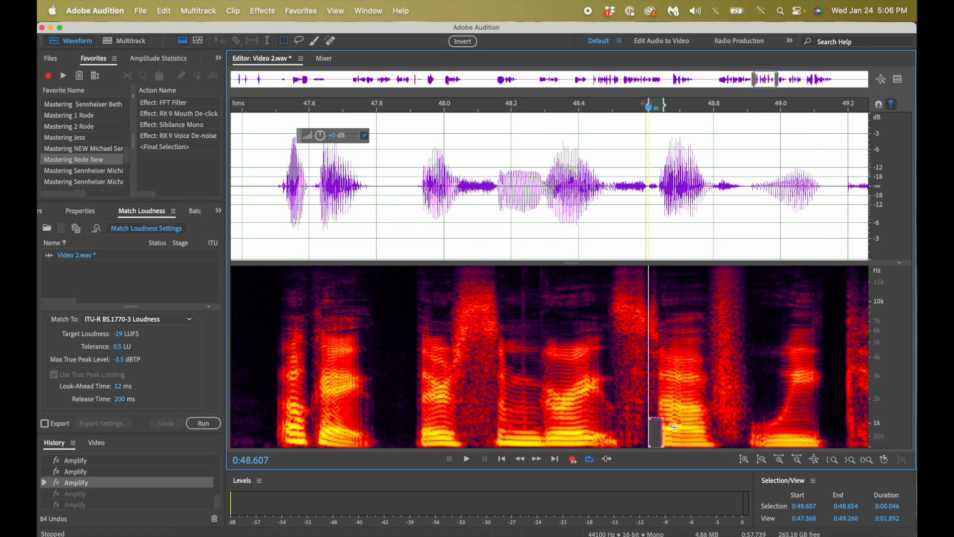
key("super+z")
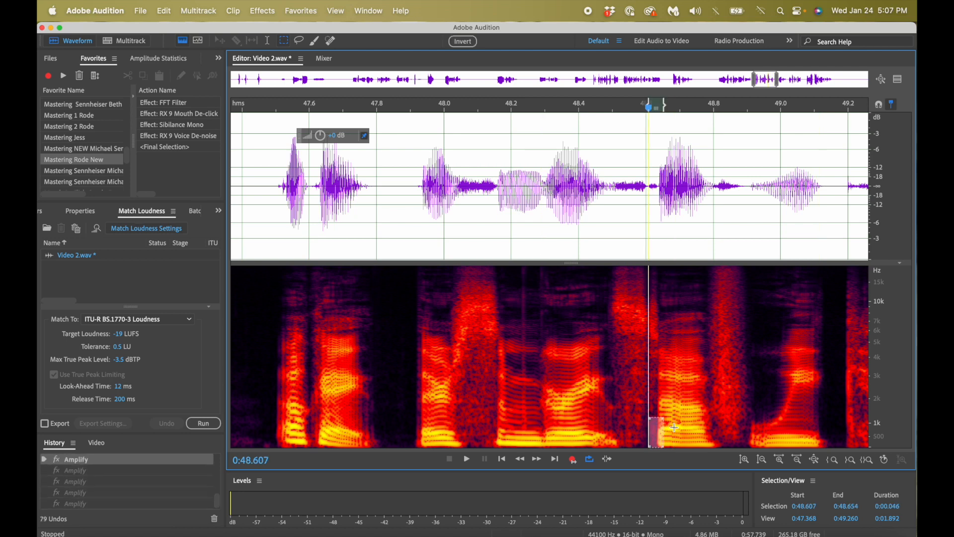
- Lower the band below about 800 Hz from about 48.61 to 48.67 seconds with six Amplify reductions
left_click_drag(649, 431, 671, 457)
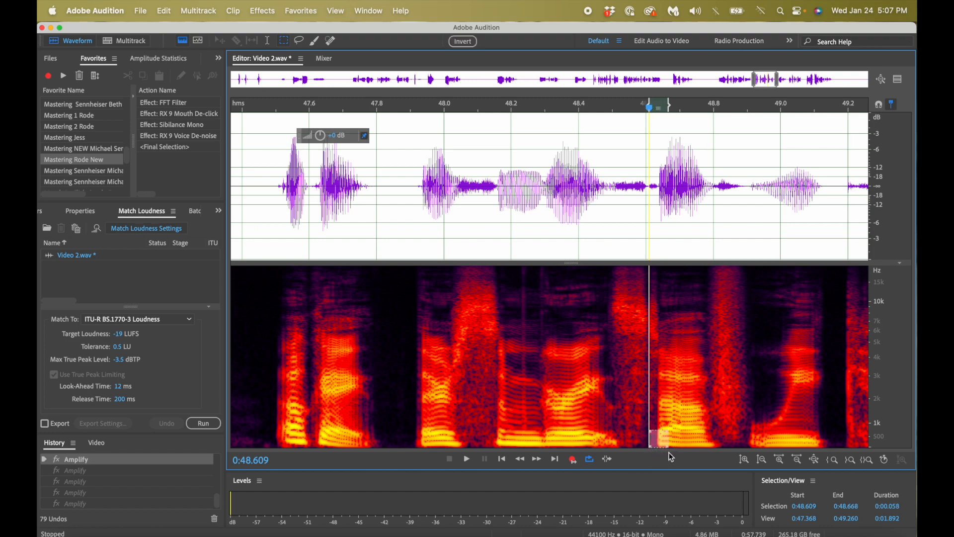
key("alt+Down")
key("alt+Down")
key("alt+Down")
key("alt+Down")
key("alt+Down")
key("alt+Down")
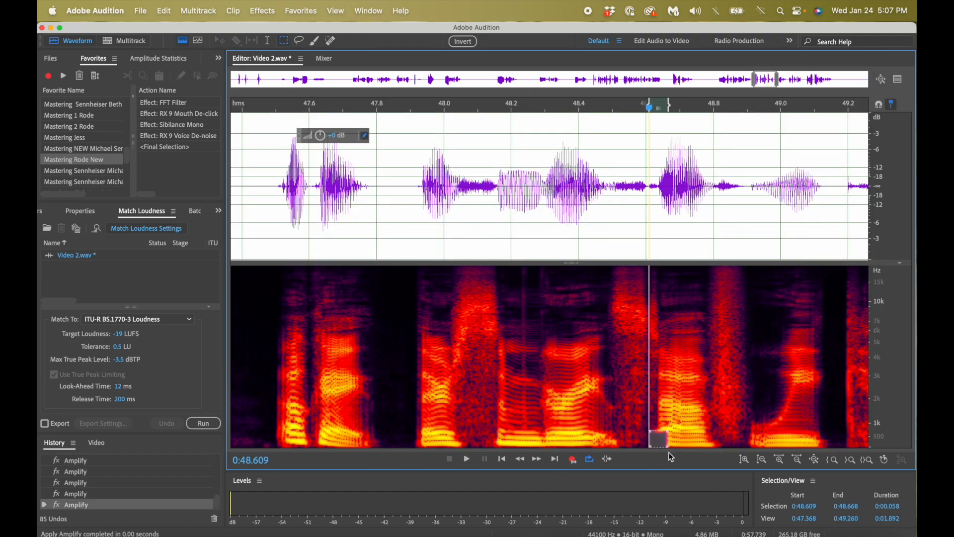
- Replay the audio from about 48.23 and 48.36 seconds to check the narrower low-band reduction
left_click(493, 280)
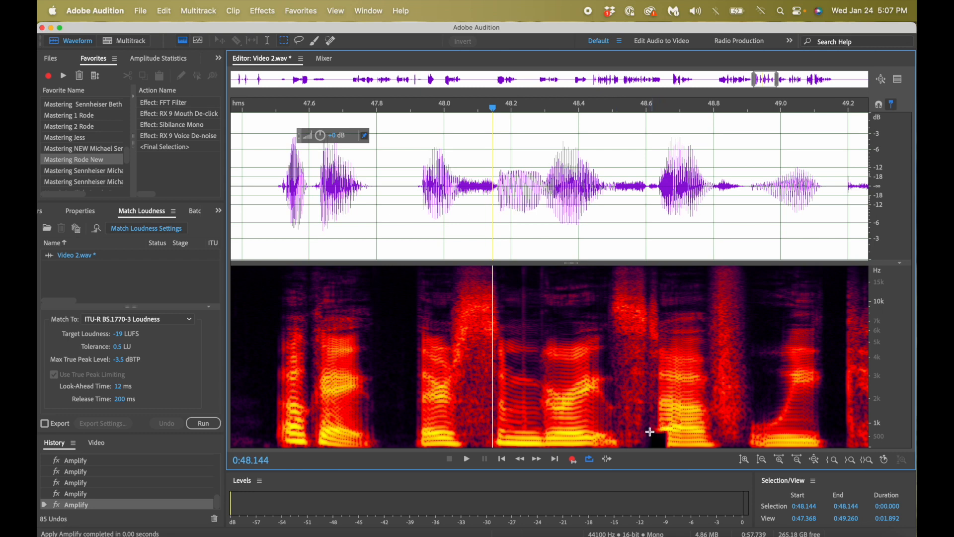
left_click(520, 219)
key("space")
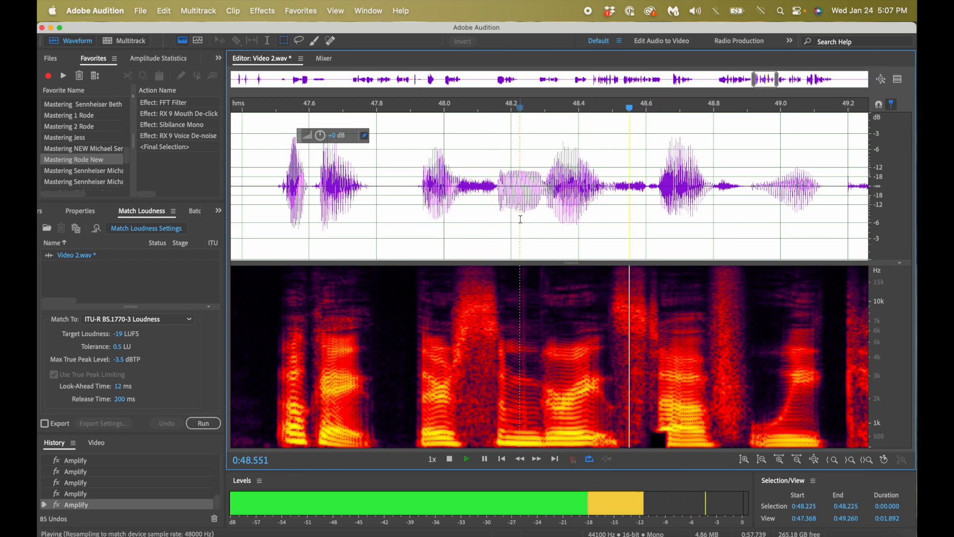
key("space")
left_click(566, 225)
key("space")
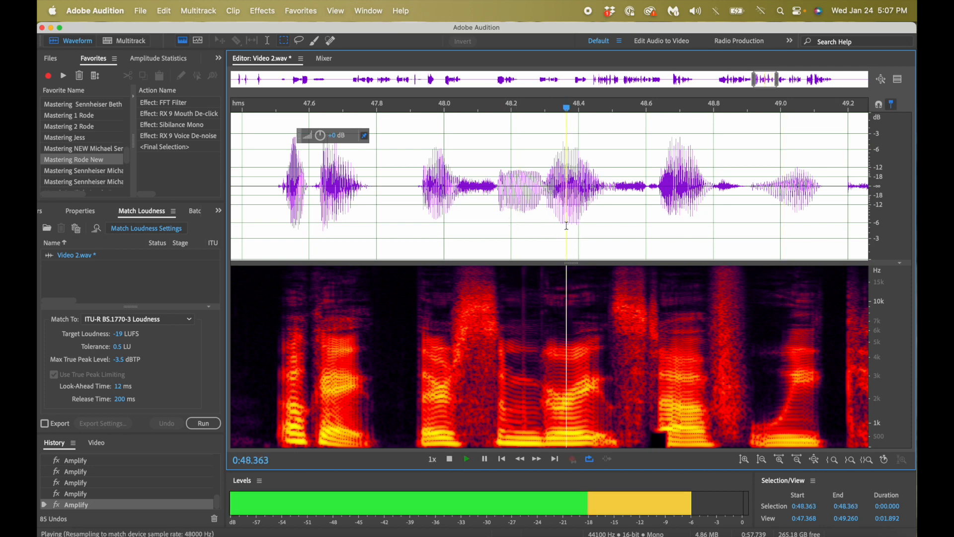
key("space")
left_click_drag(652, 420, 668, 437)
key("space")
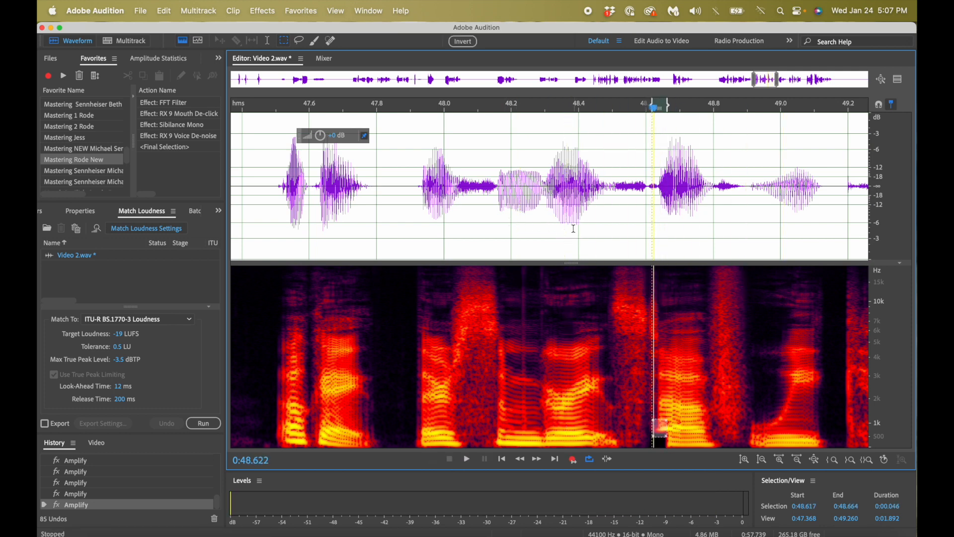
- Undo all six Amplify reductions on the low band between about 48.61 and 48.67 seconds
left_click(556, 238)
key("super+z")
key("super+z")
key("super+z")
key("super+z")
key("super+z")
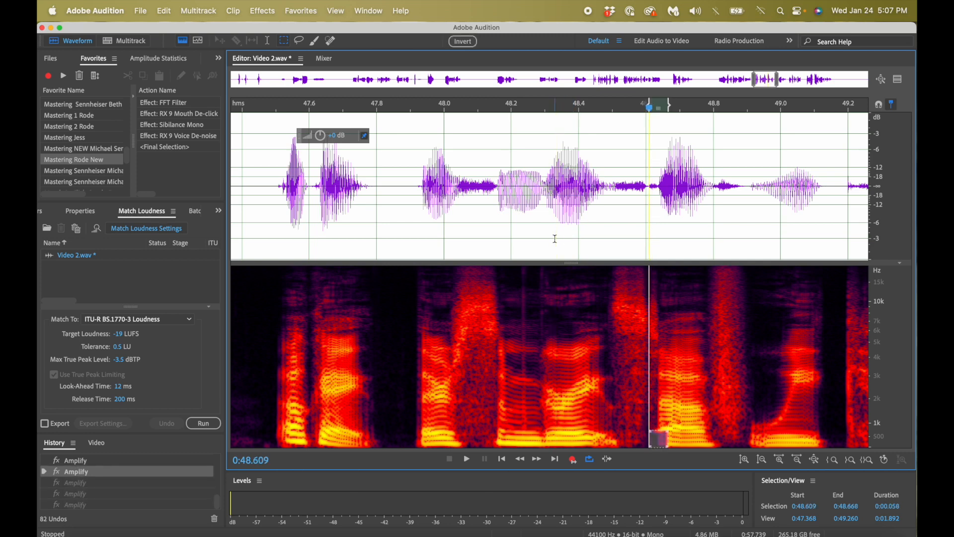
key("super+z")
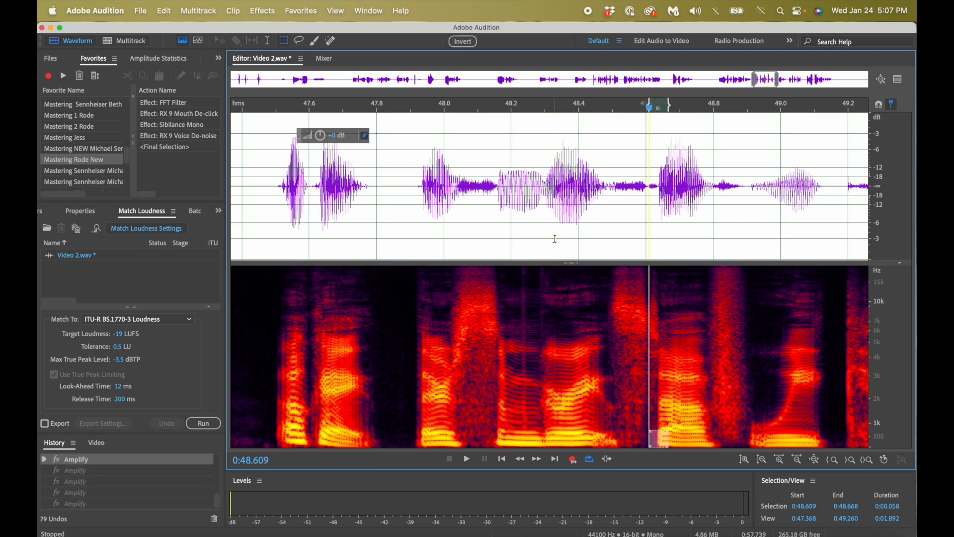
left_click(558, 349)
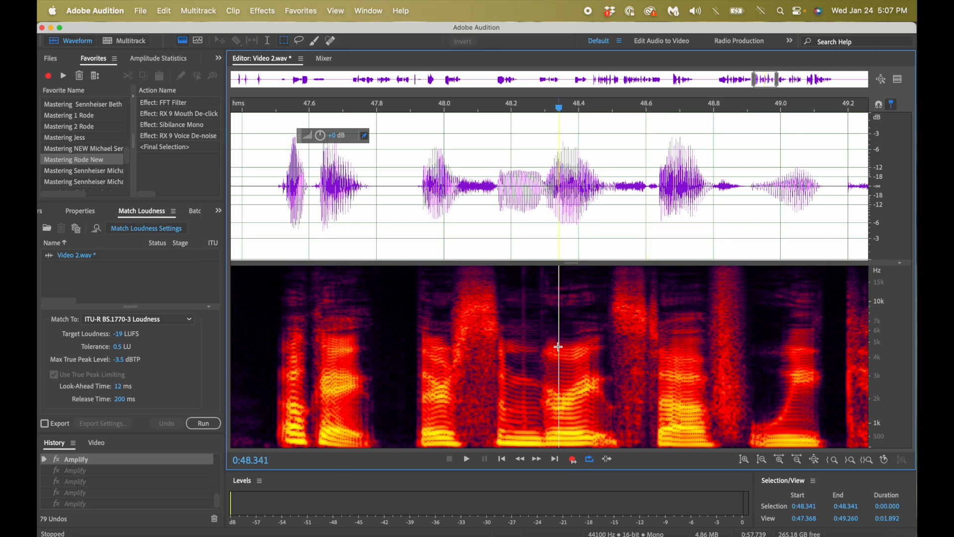
left_click(647, 405)
left_click_drag(628, 409, 649, 441)
left_click(619, 188)
left_click_drag(619, 188, 654, 184)
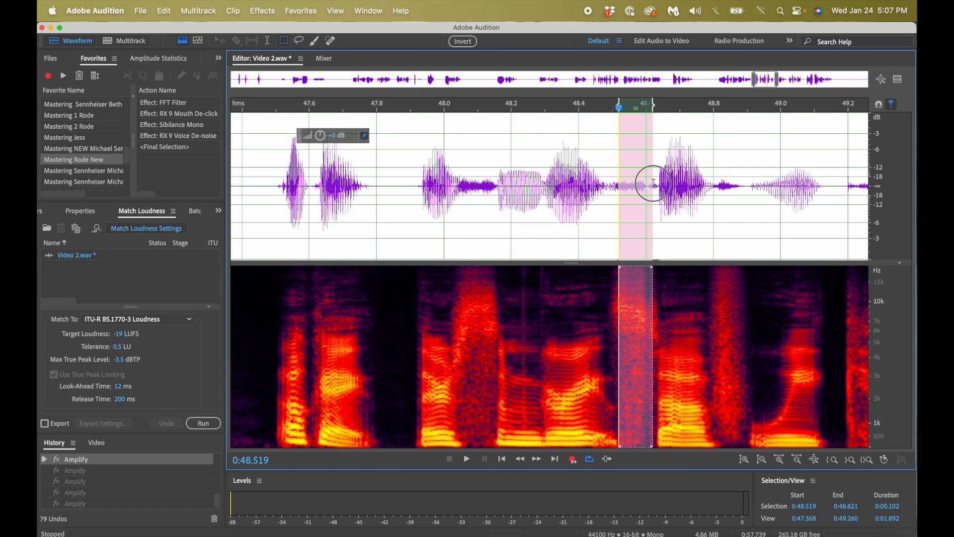
left_click_drag(654, 184, 646, 181)
left_click(692, 177)
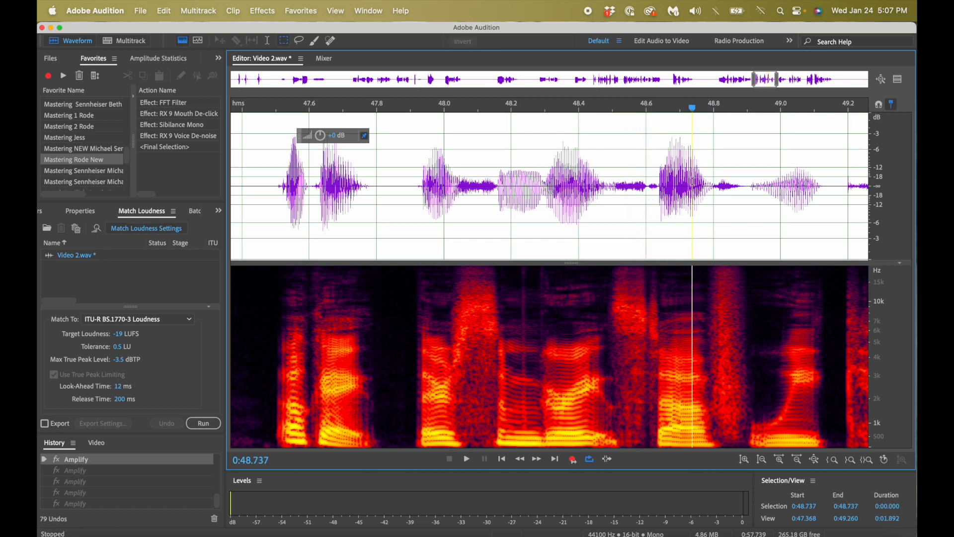
left_click(608, 200)
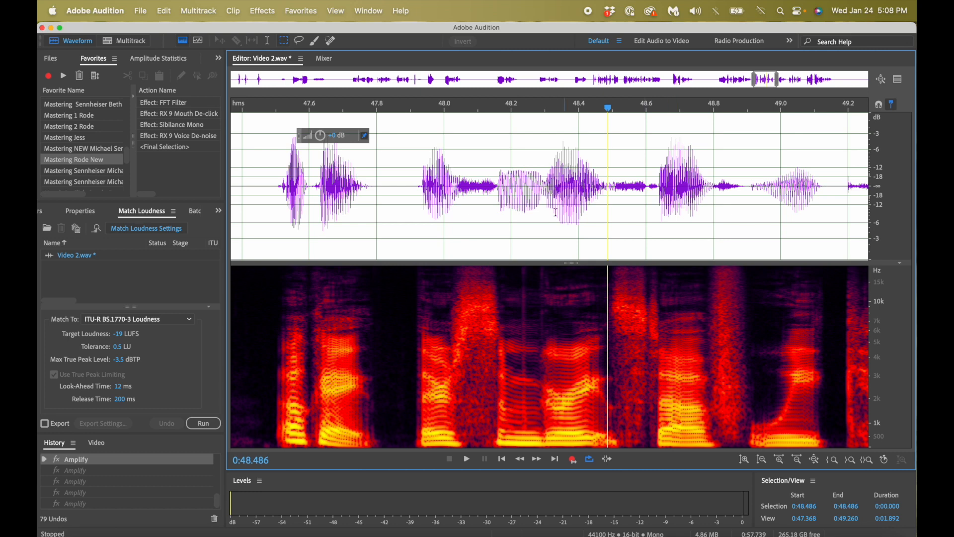
left_click(477, 191)
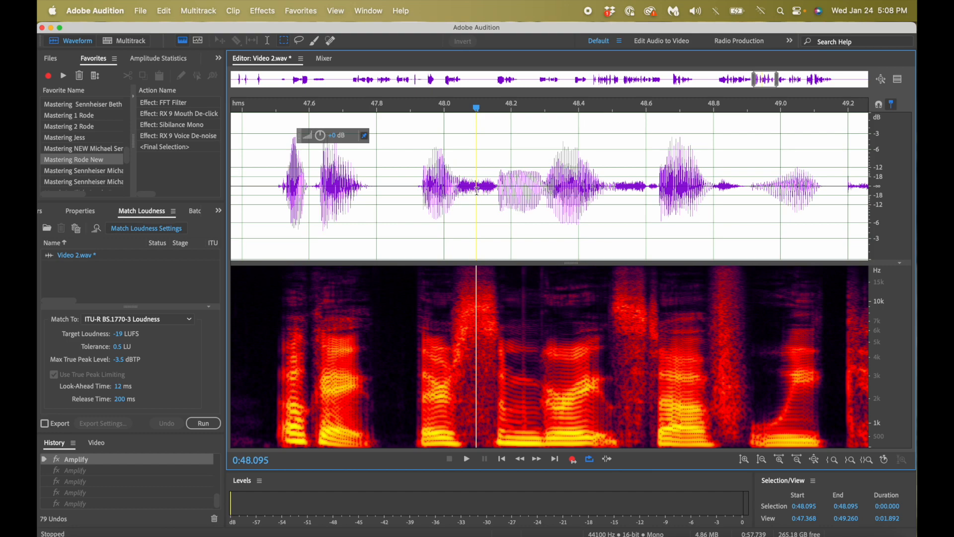
- Play the phrase starting near 50.6 seconds and add a cue marker just before it at 0:50.551
scroll(477, 191, "down", 3)
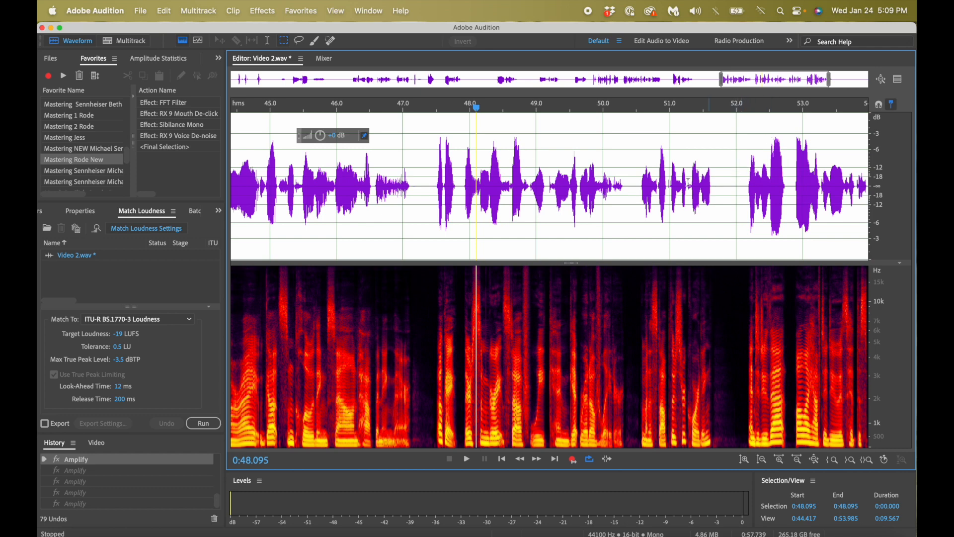
left_click(644, 183)
key("space")
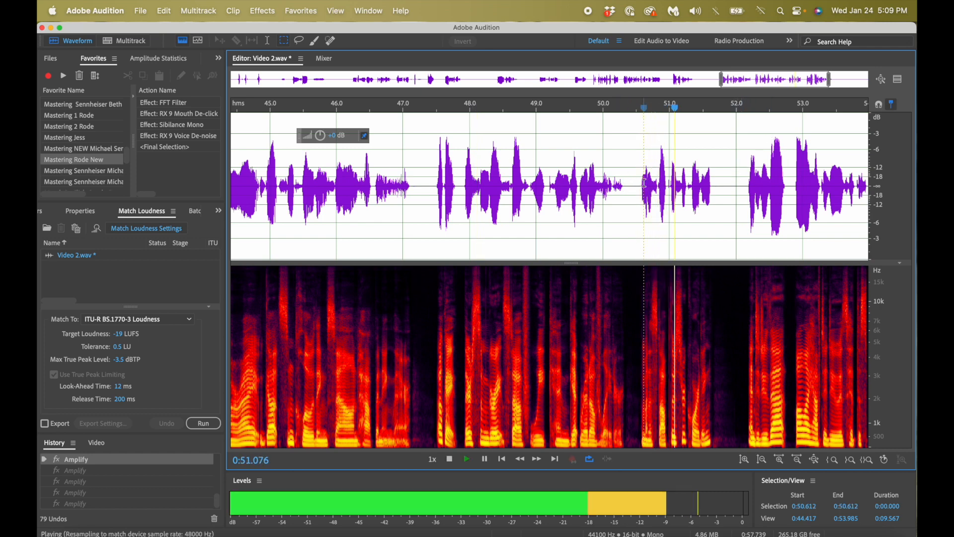
key("space")
left_click(637, 184)
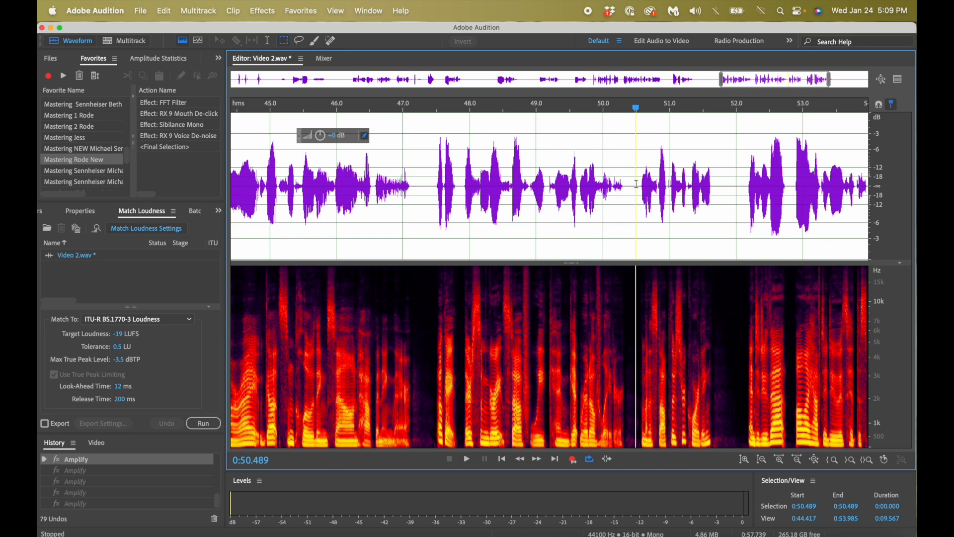
left_click(640, 181)
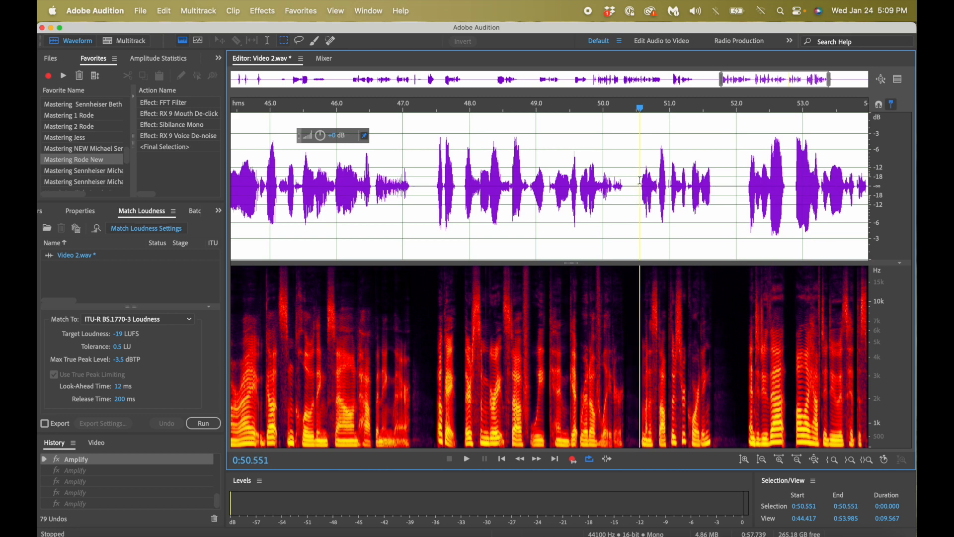
key("m")
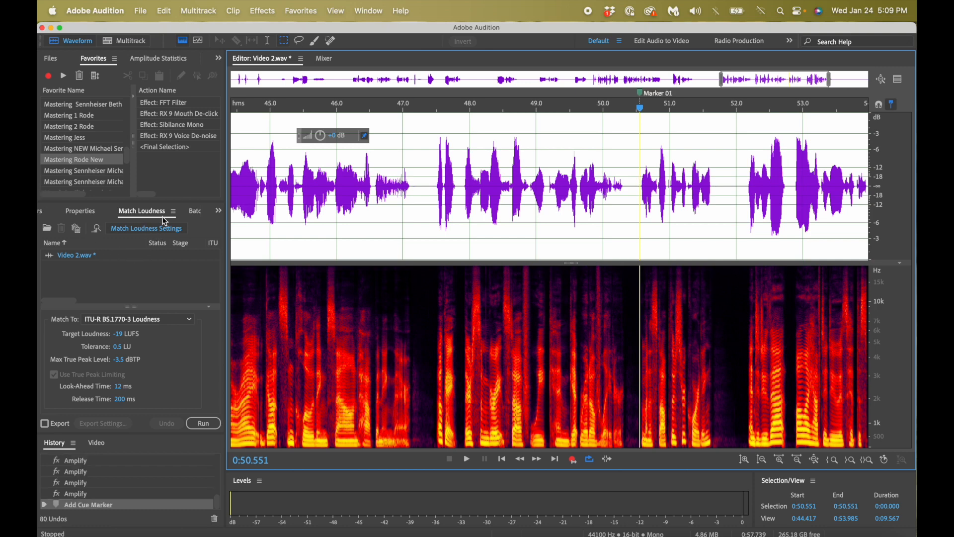
- Display the file's list of markers in place of the Match Loudness settings
left_click(219, 212)
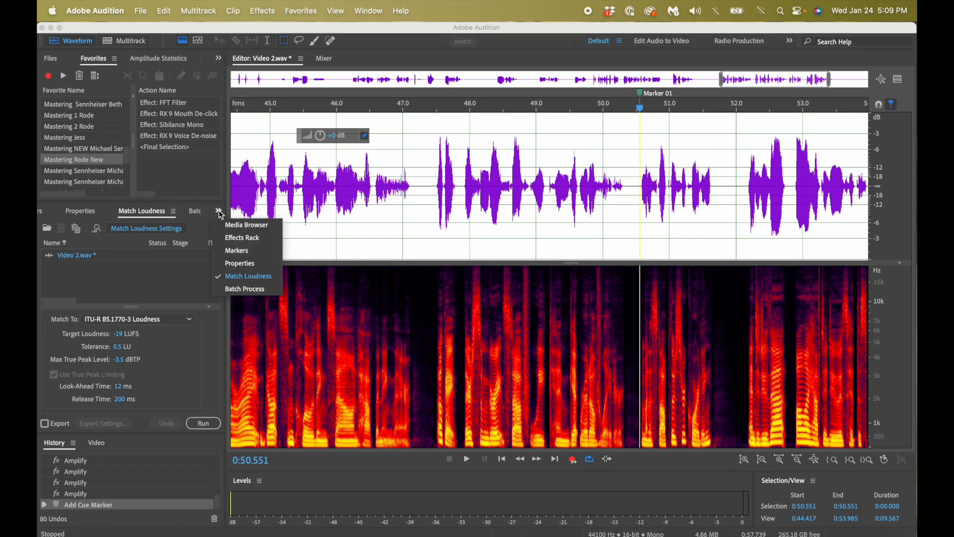
left_click(229, 249)
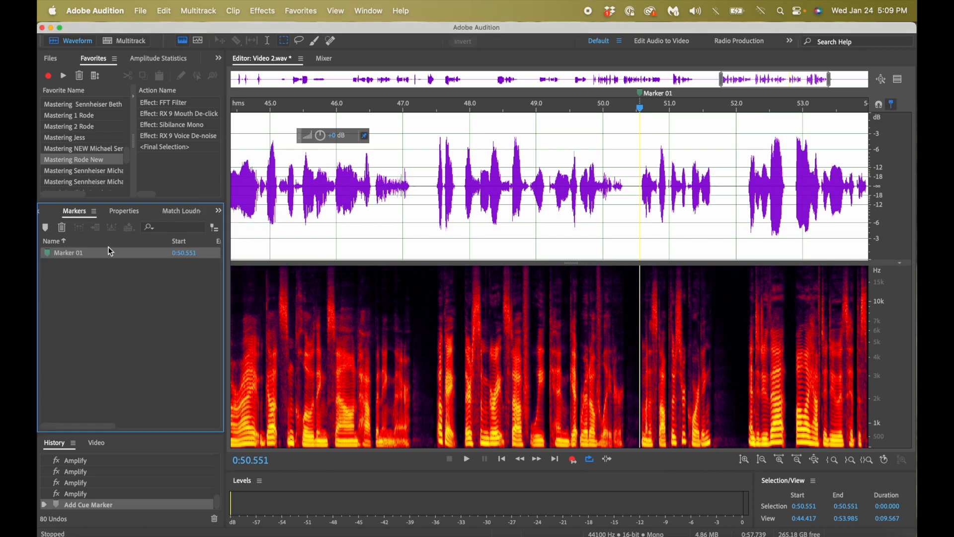
left_click(367, 11)
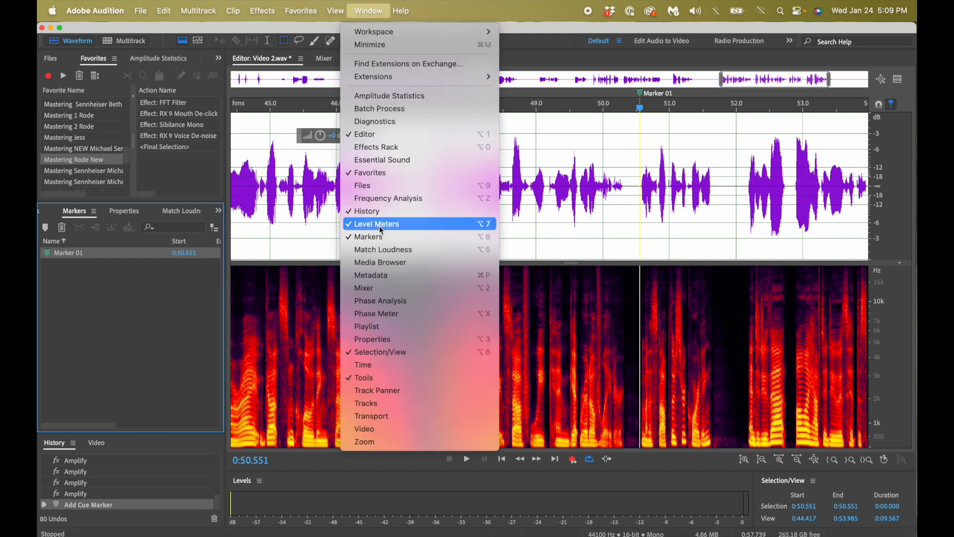
left_click(369, 12)
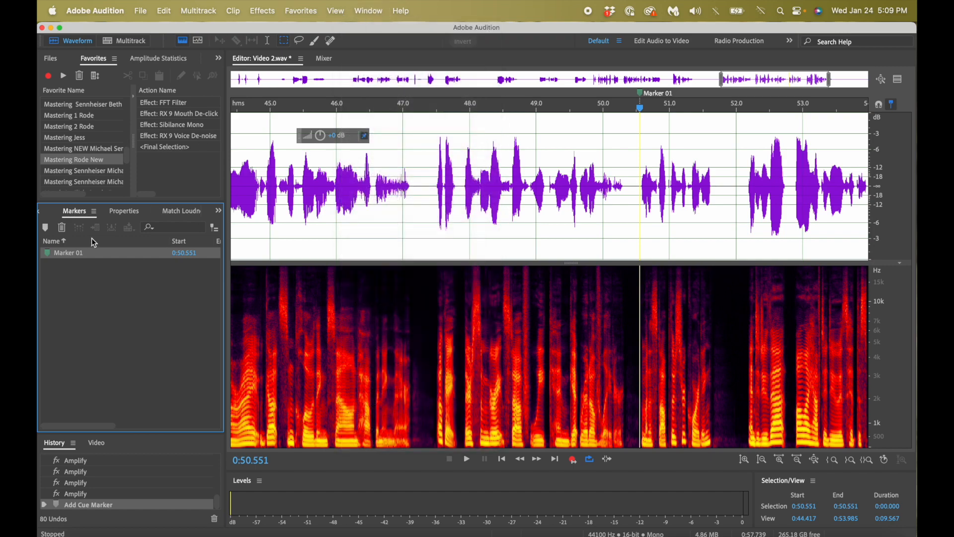
- Rename the marker at 0:50.551 as "I need to stop" and sort the marker list by start time
left_click(73, 257)
left_click(72, 255)
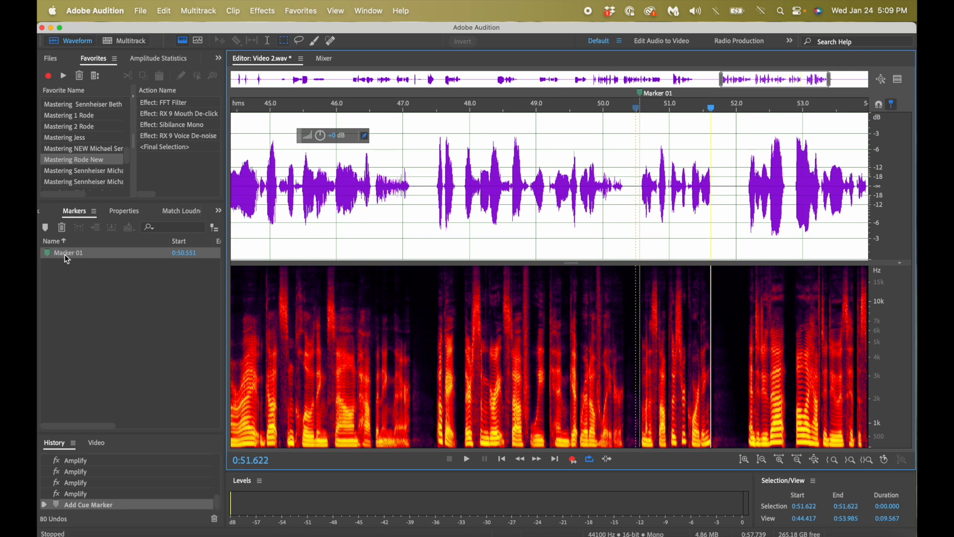
left_click(74, 253)
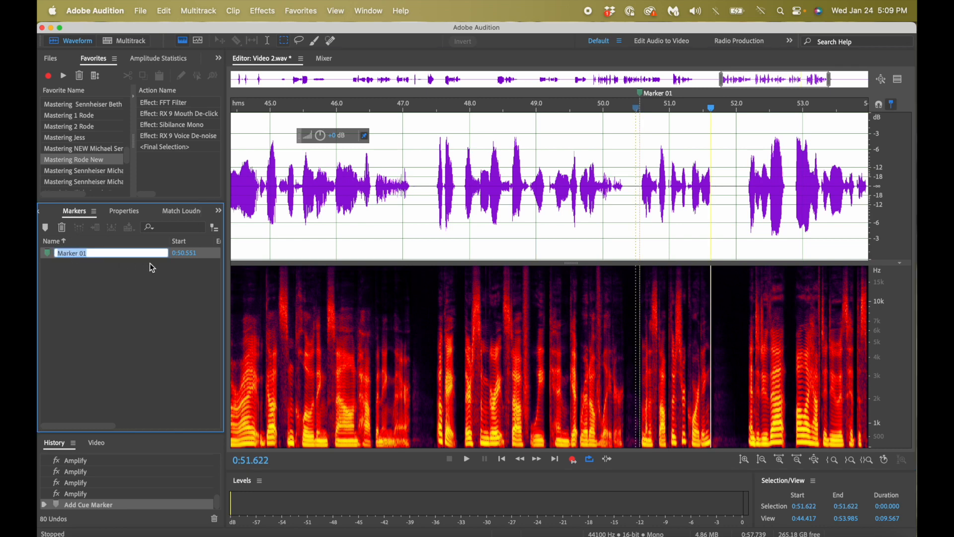
type("I need to stop")
key("Return")
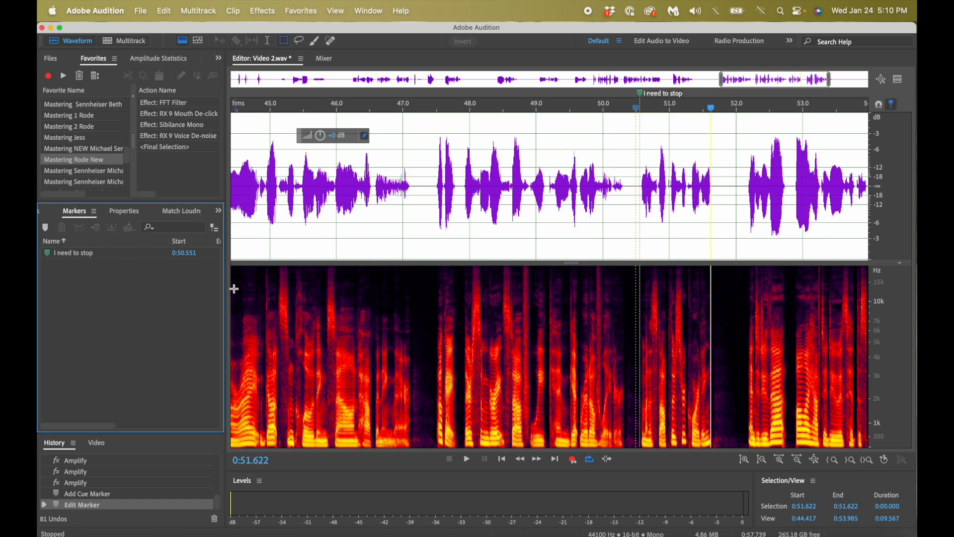
left_click(182, 242)
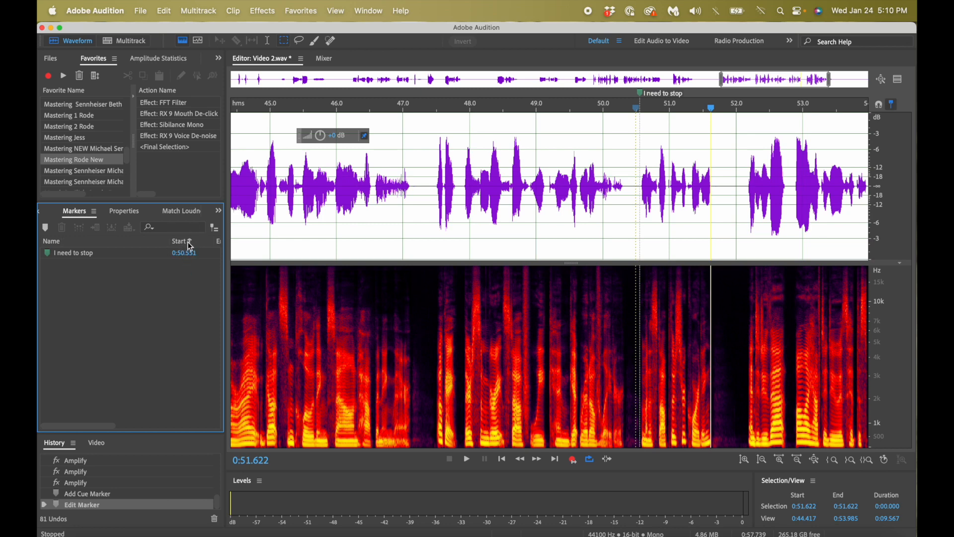